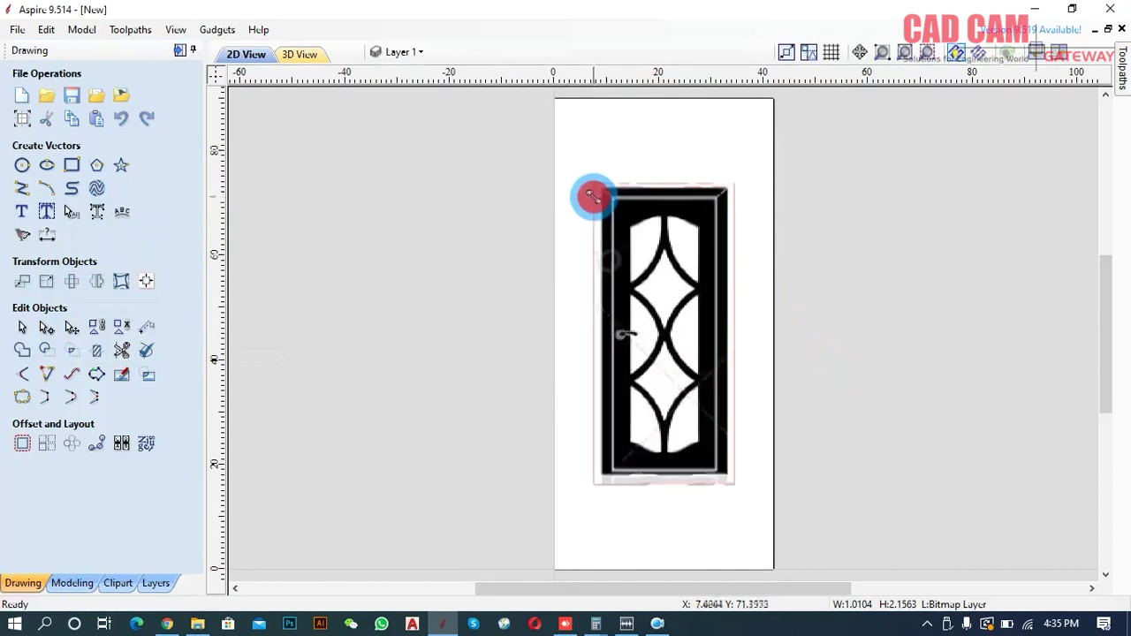
Enlarge the door image to about 44.5 x 94.9 inches and place it left of the material.
drag(592, 196, 536, 130)
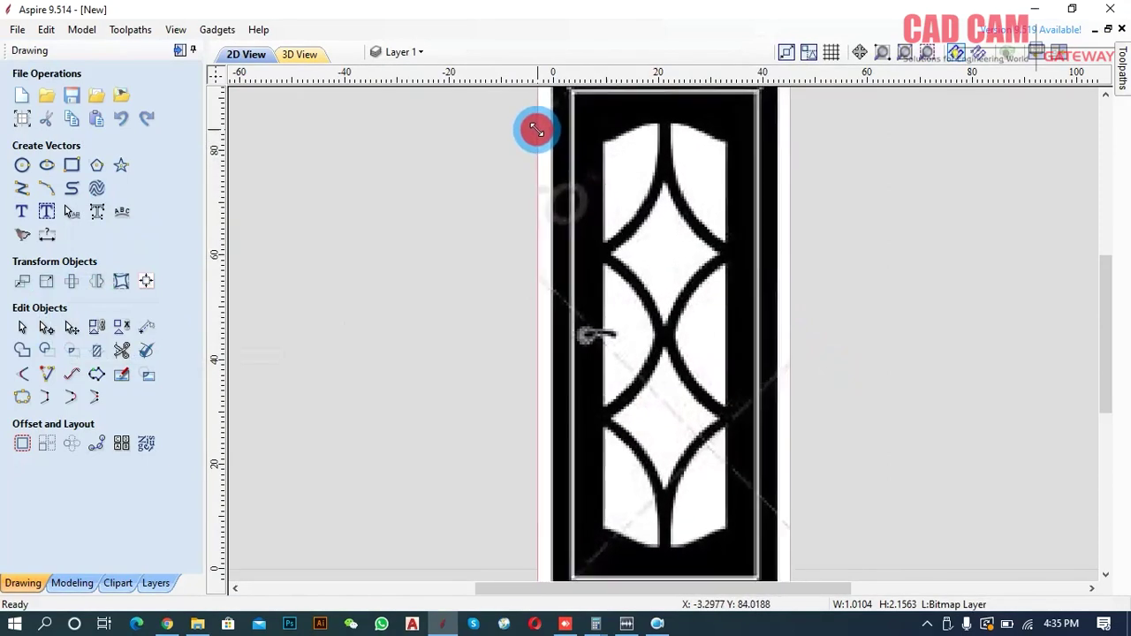
drag(537, 129, 538, 132)
mouse_move(669, 239)
mouse_down()
mouse_move(422, 252)
mouse_move(437, 239)
mouse_up()
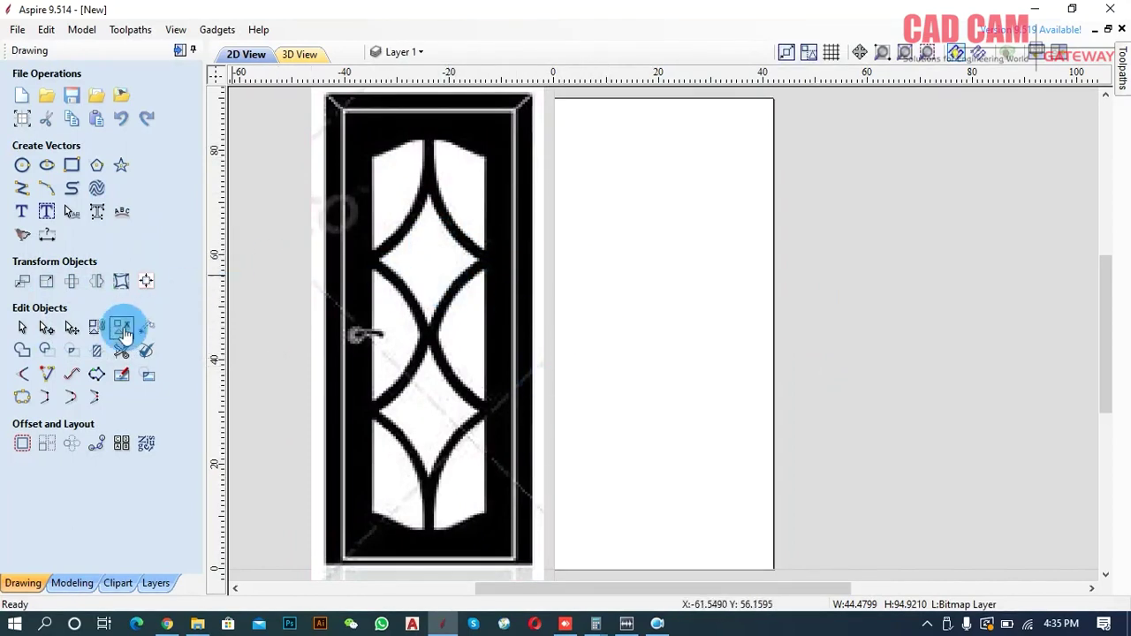
click(72, 172)
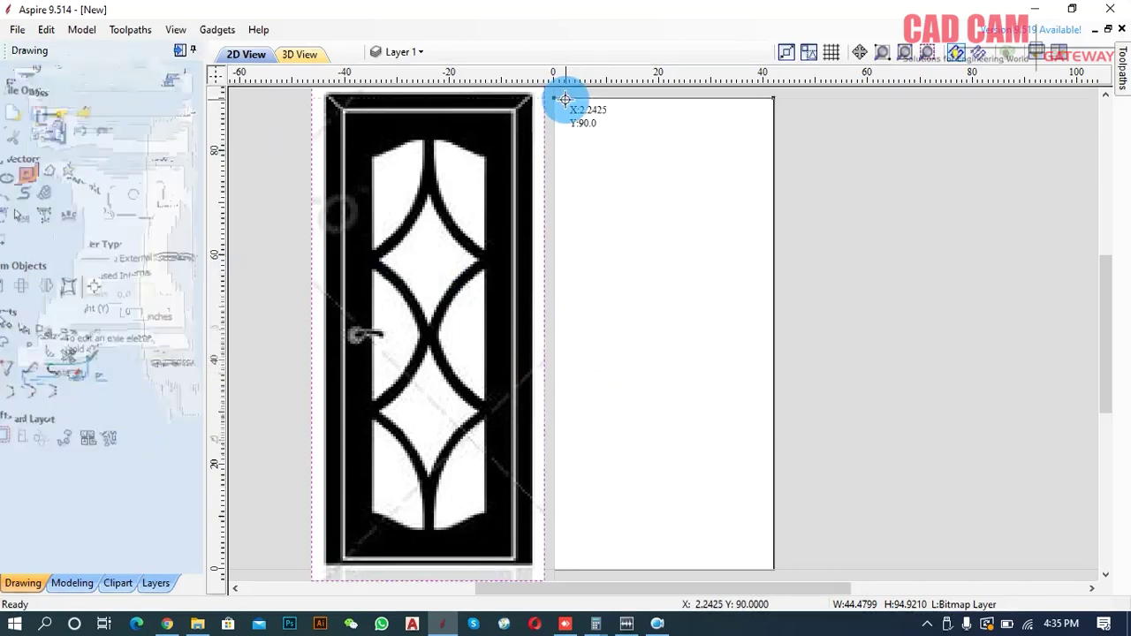
Draw a 42 x 90 inch rectangle over the material sheet.
drag(560, 102, 772, 557)
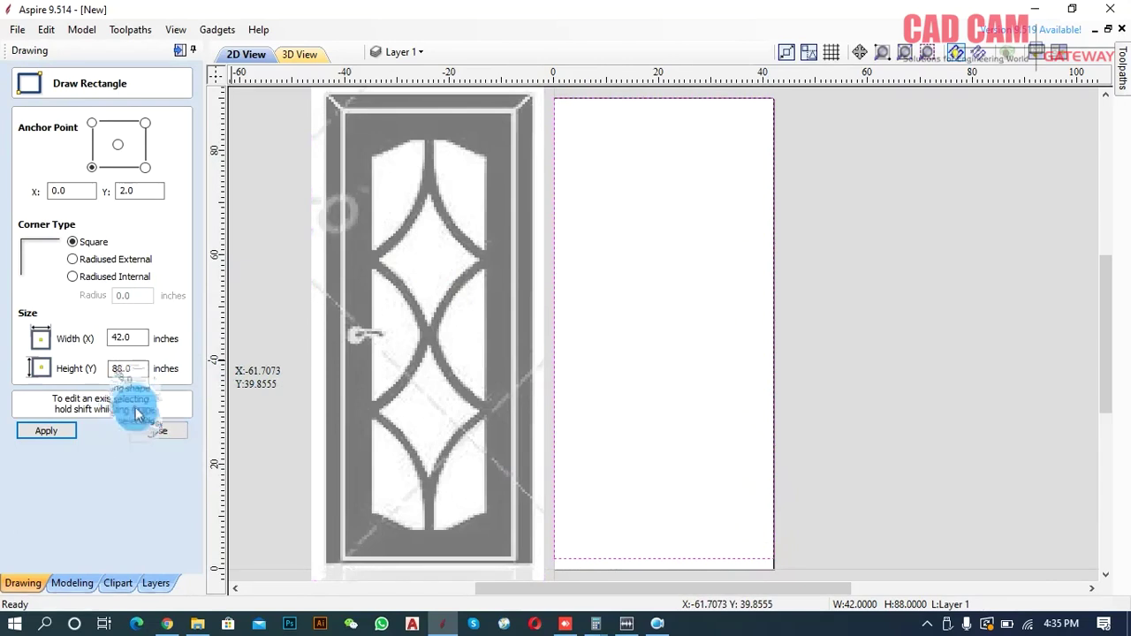
double_click(128, 369)
text(90)
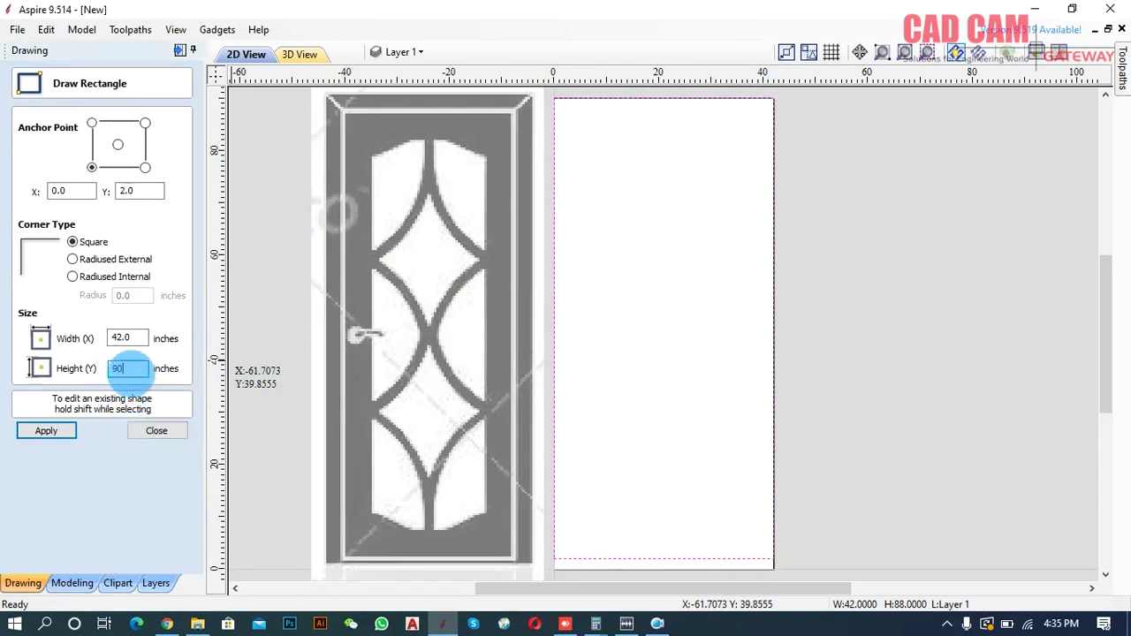
click(53, 431)
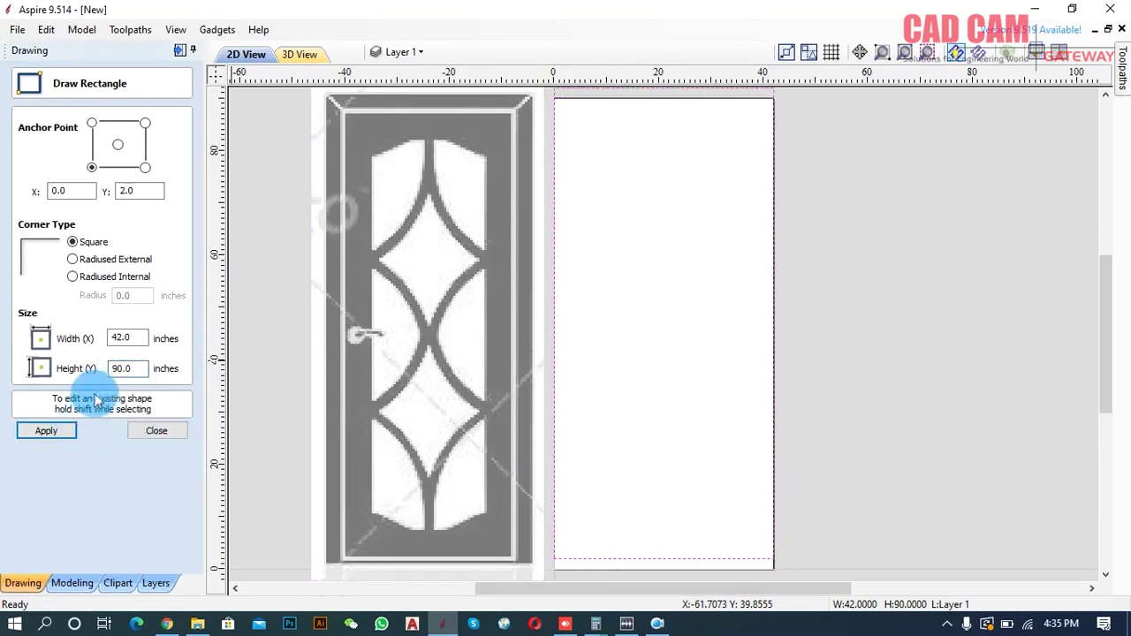
click(153, 431)
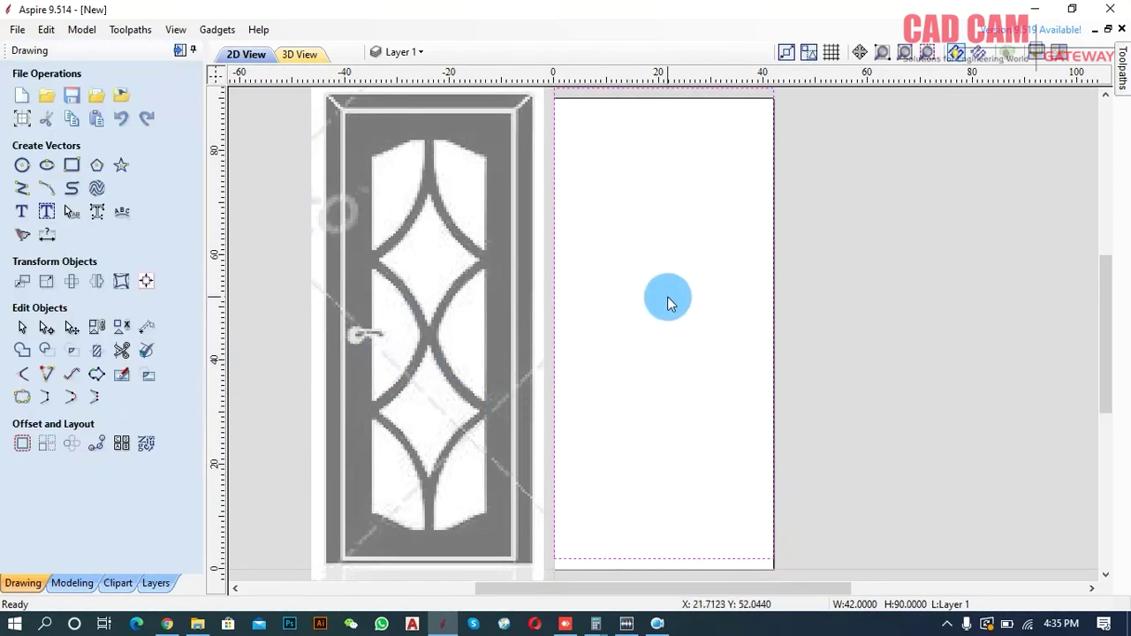
scroll(707, 442, down, 1)
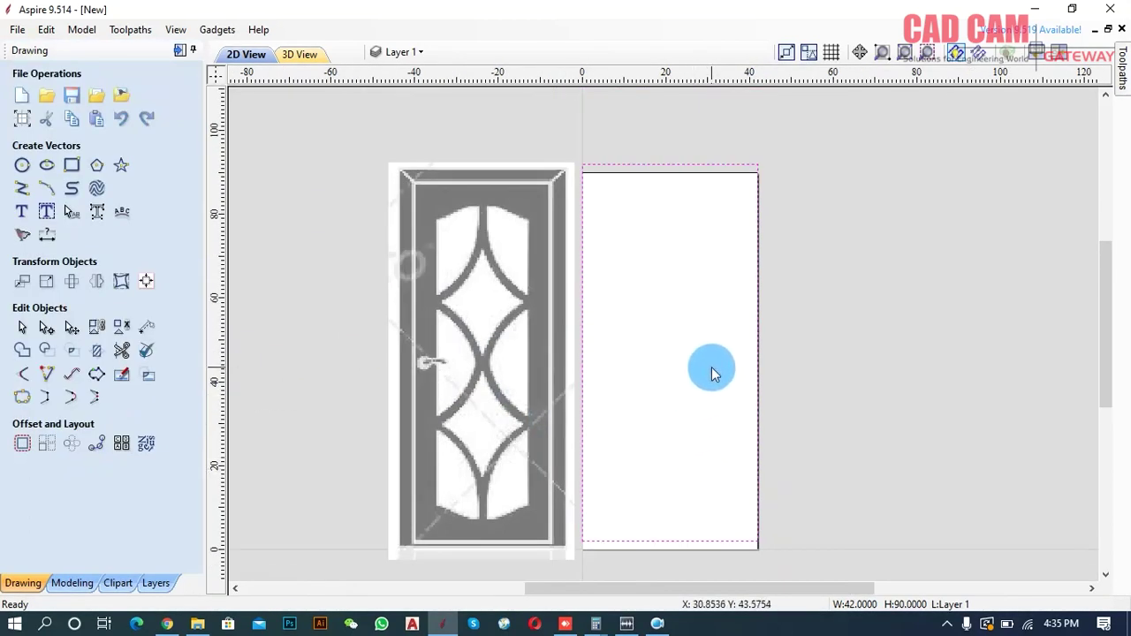
Centre the rectangle on the material with Center in Material.
click(790, 251)
click(738, 165)
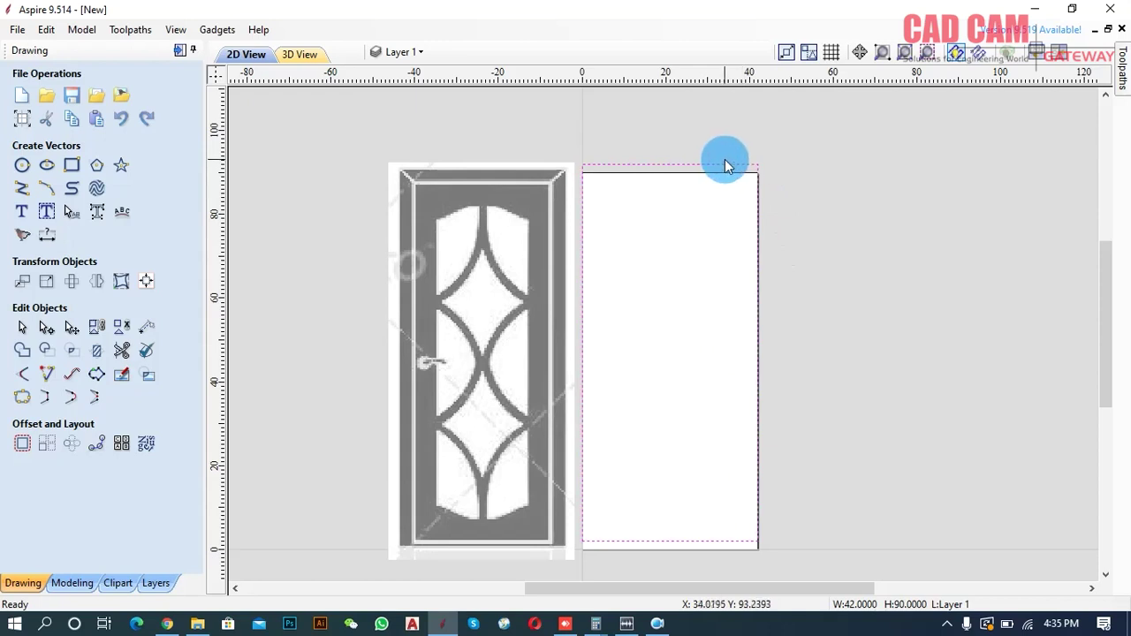
click(145, 281)
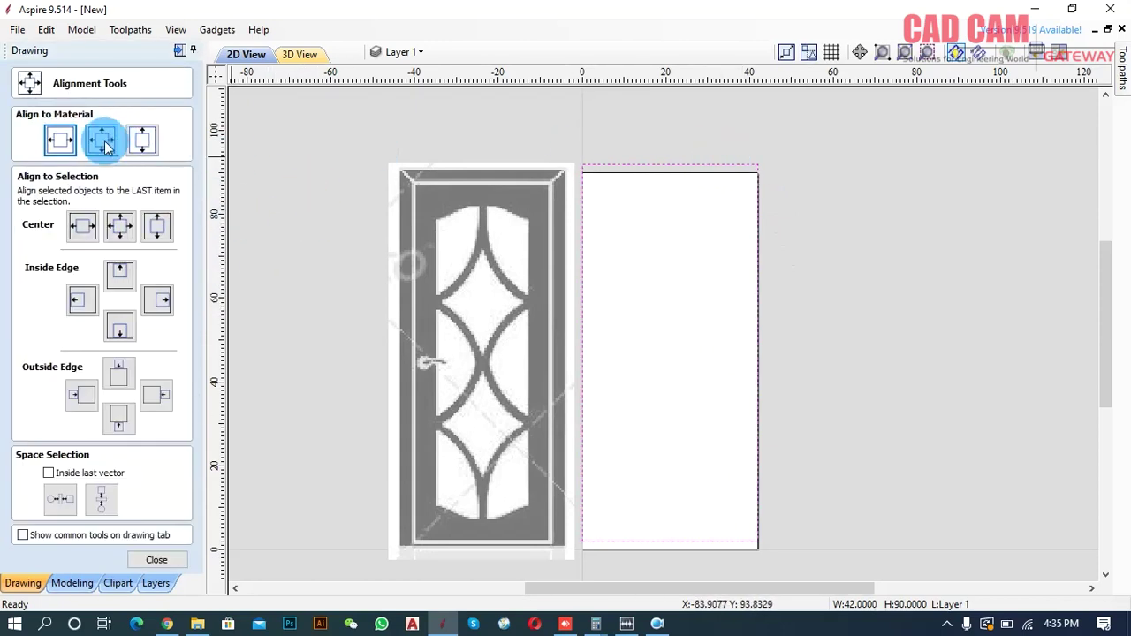
click(104, 146)
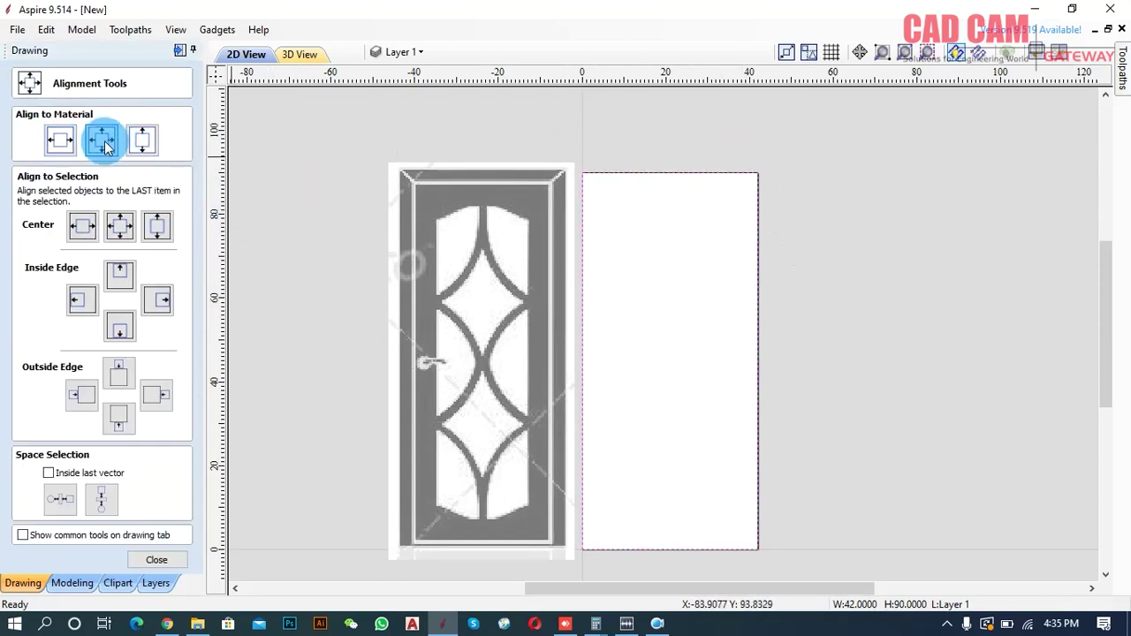
click(154, 561)
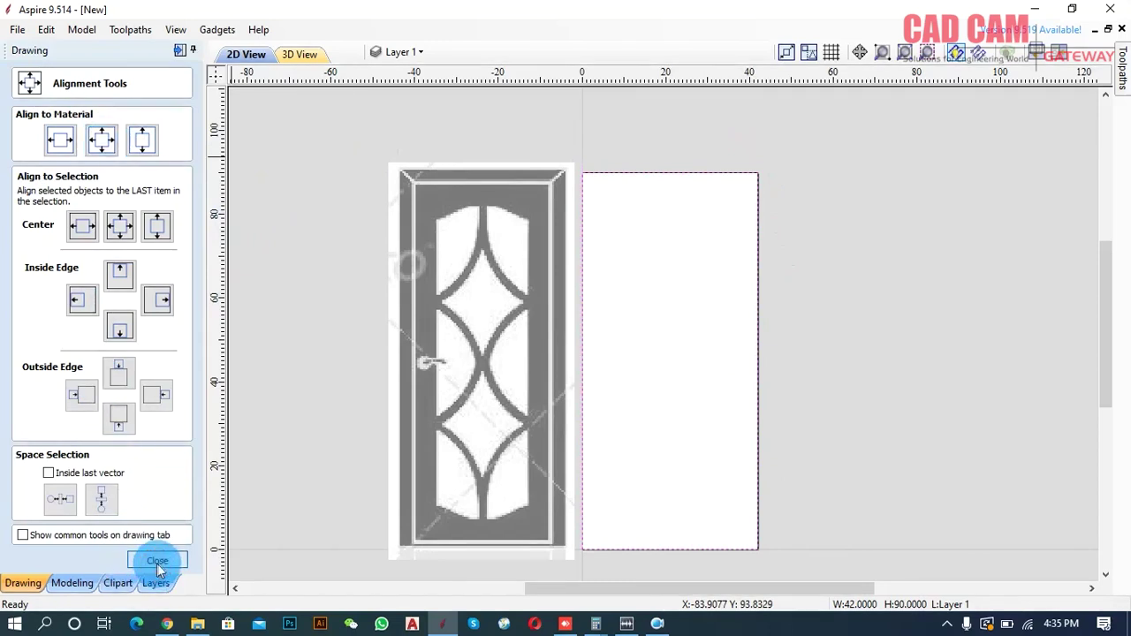
click(796, 265)
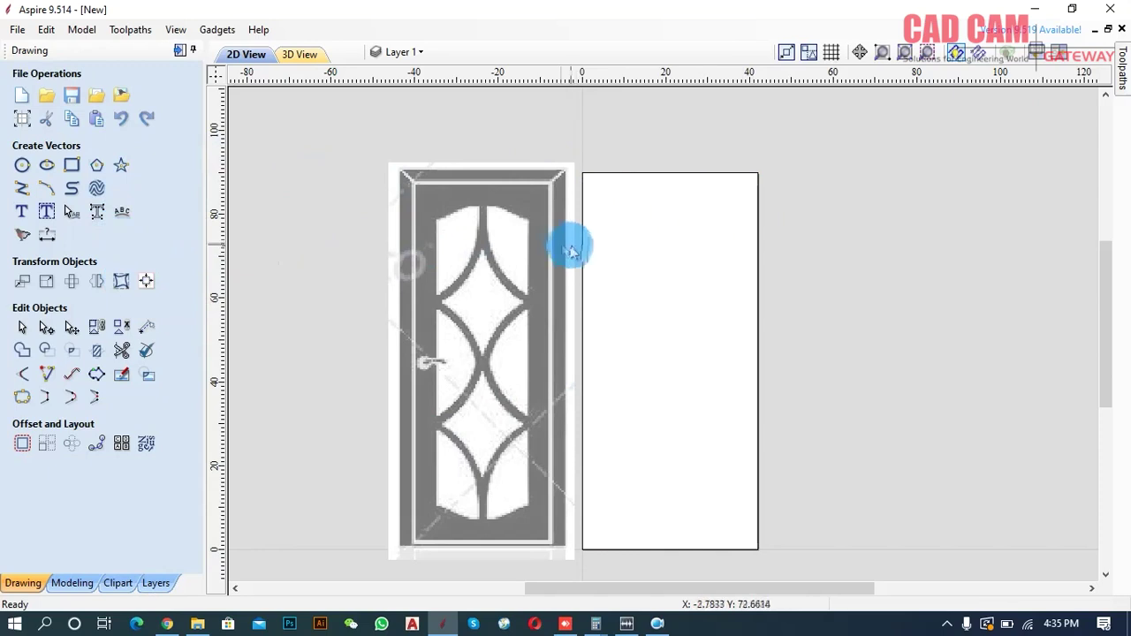
Zoom to a window around the door image and the 42 x 90 rectangle.
drag(366, 161, 600, 560)
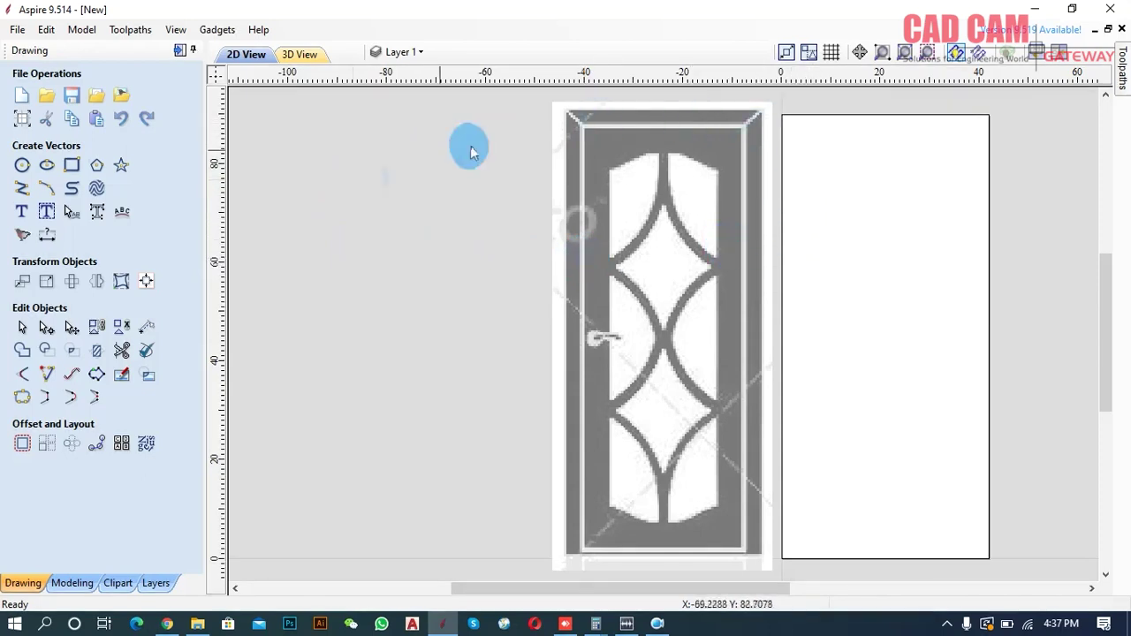
Offset the 42 x 90 rectangle 5 inches inwards to form the frame border.
click(815, 114)
click(22, 443)
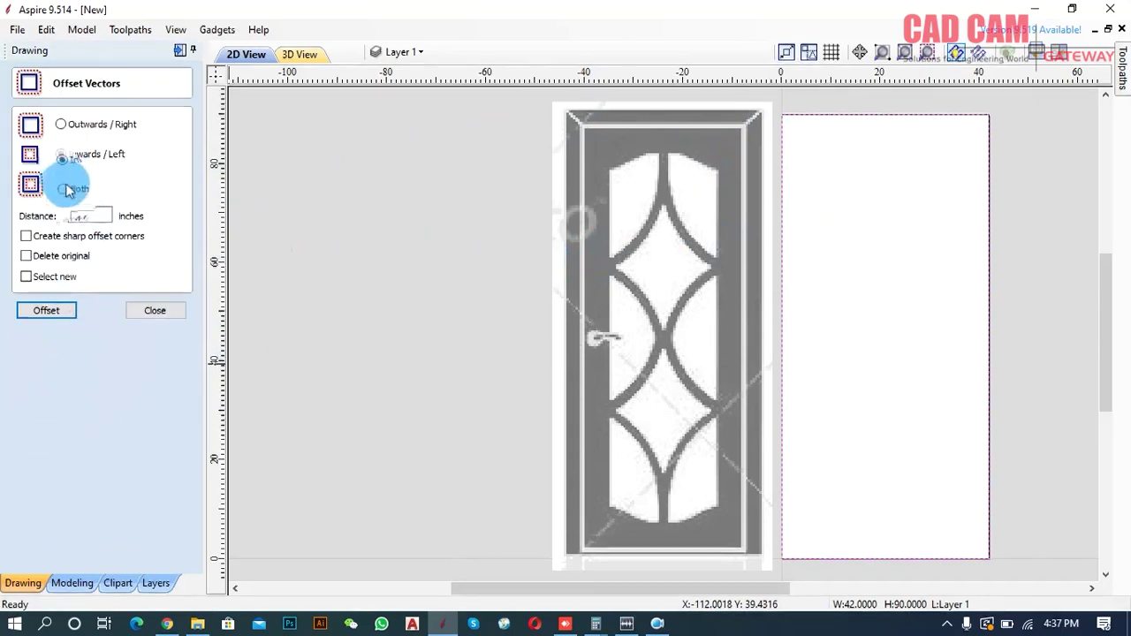
double_click(80, 214)
text(5)
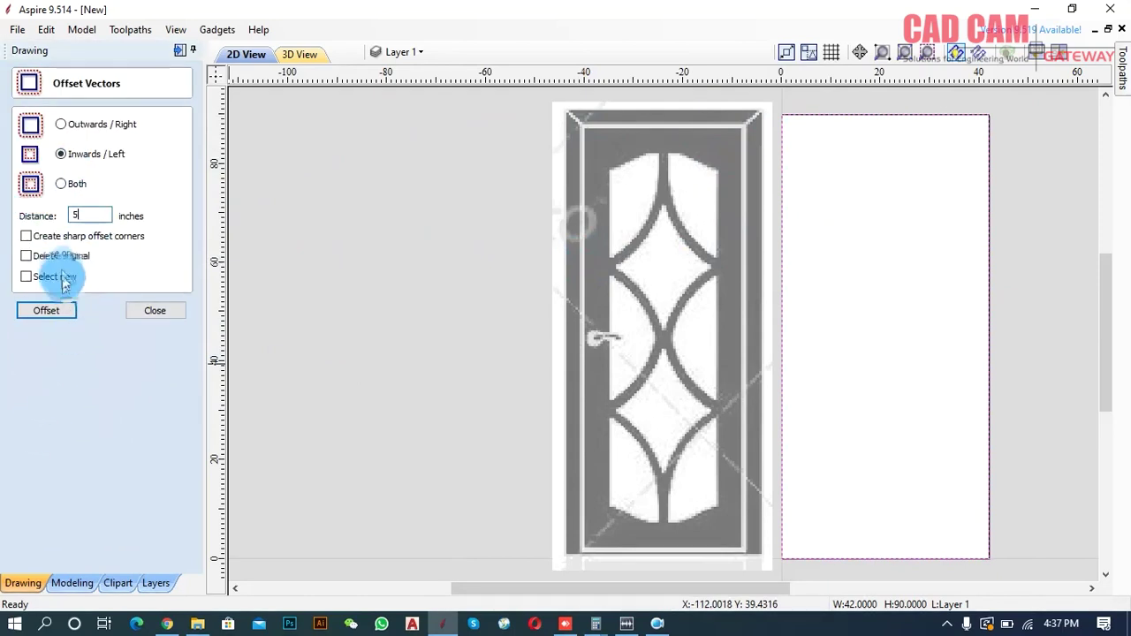
click(65, 310)
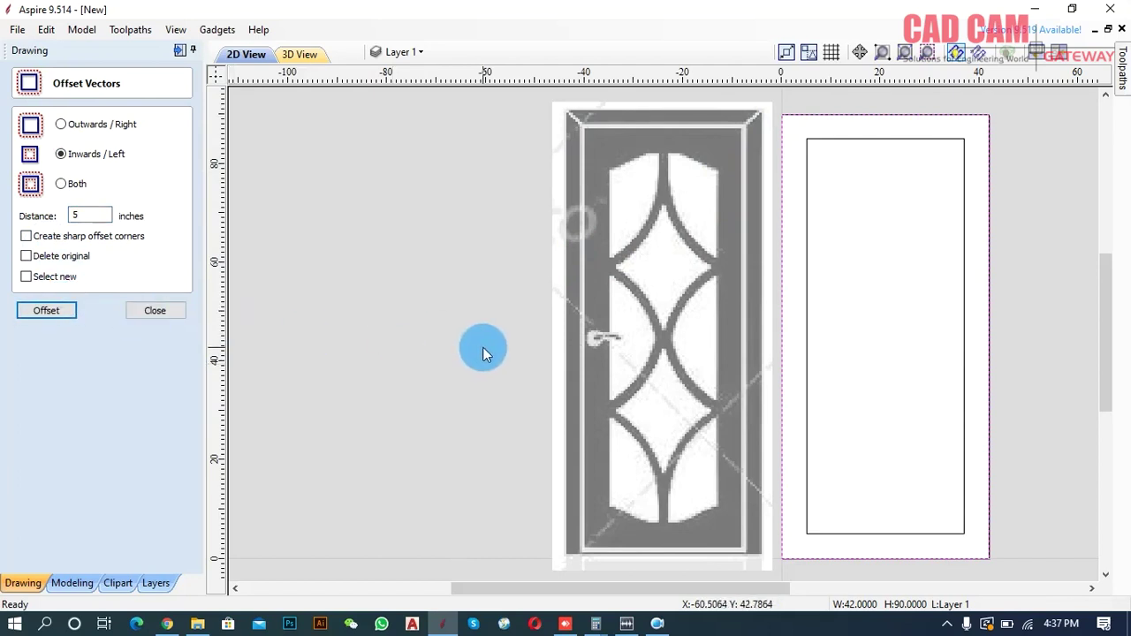
click(167, 315)
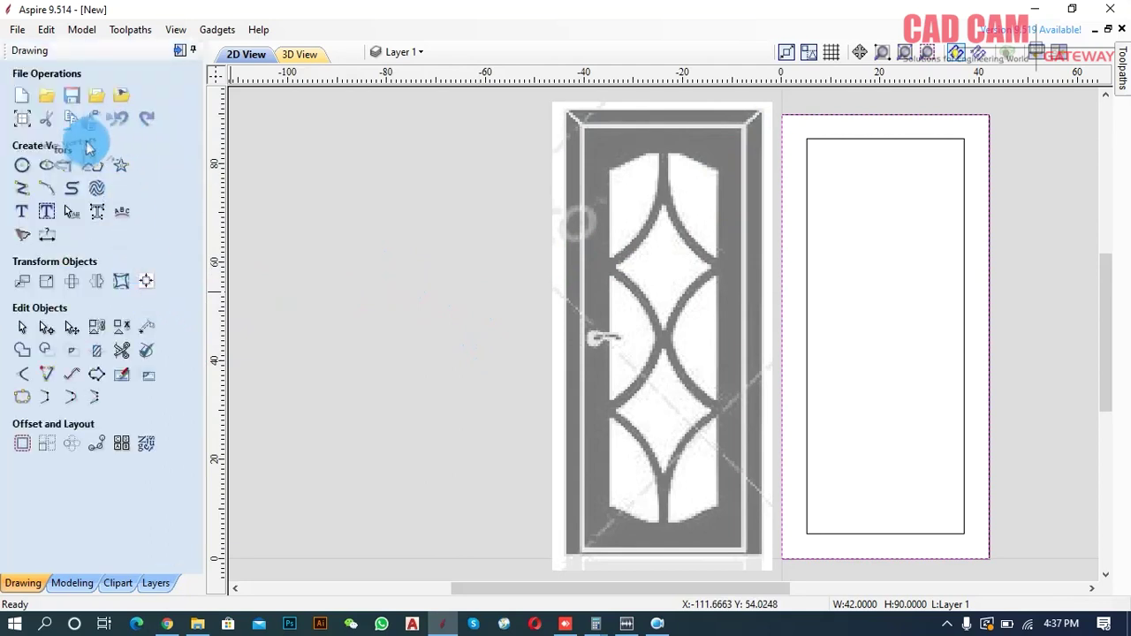
Draw a 32-inch horizontal line across the inner rectangle and move it to the top edge.
click(23, 190)
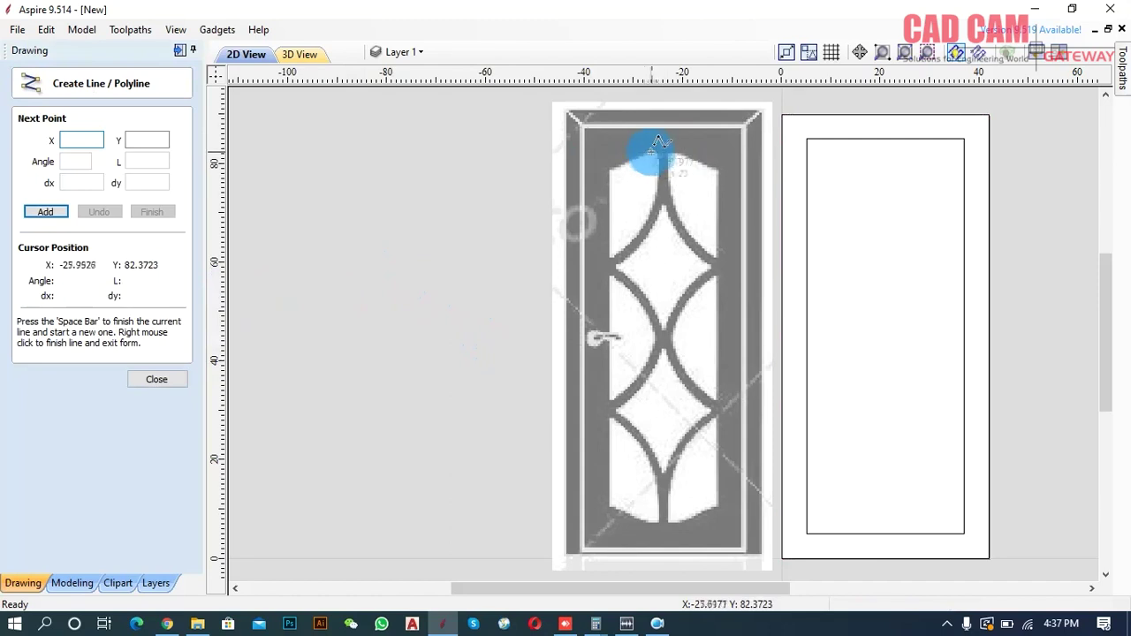
click(806, 163)
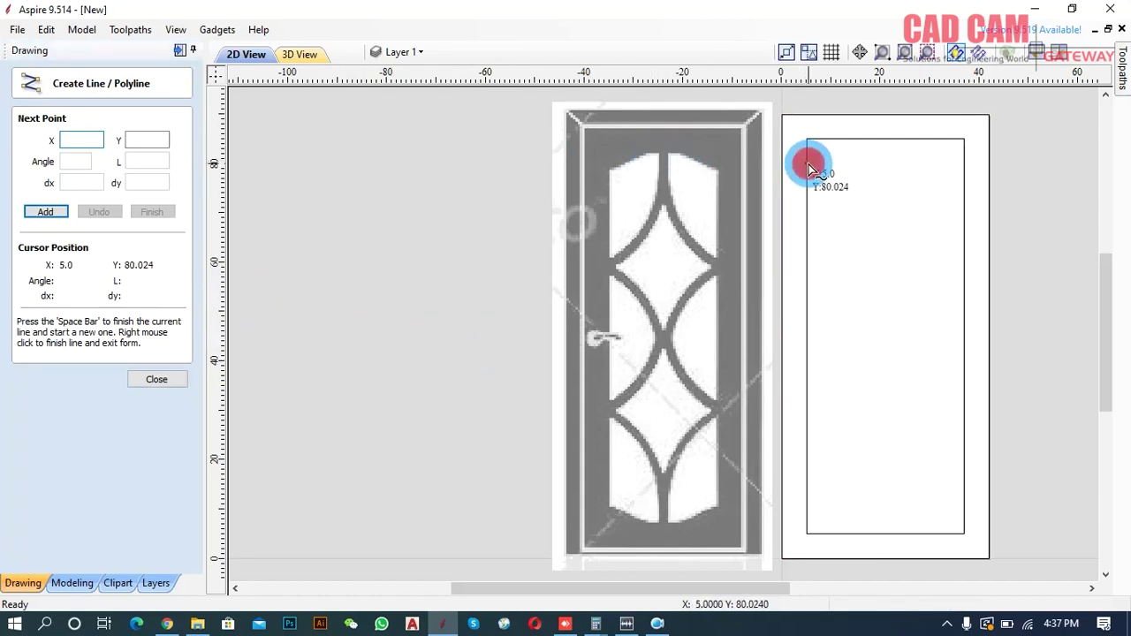
click(963, 164)
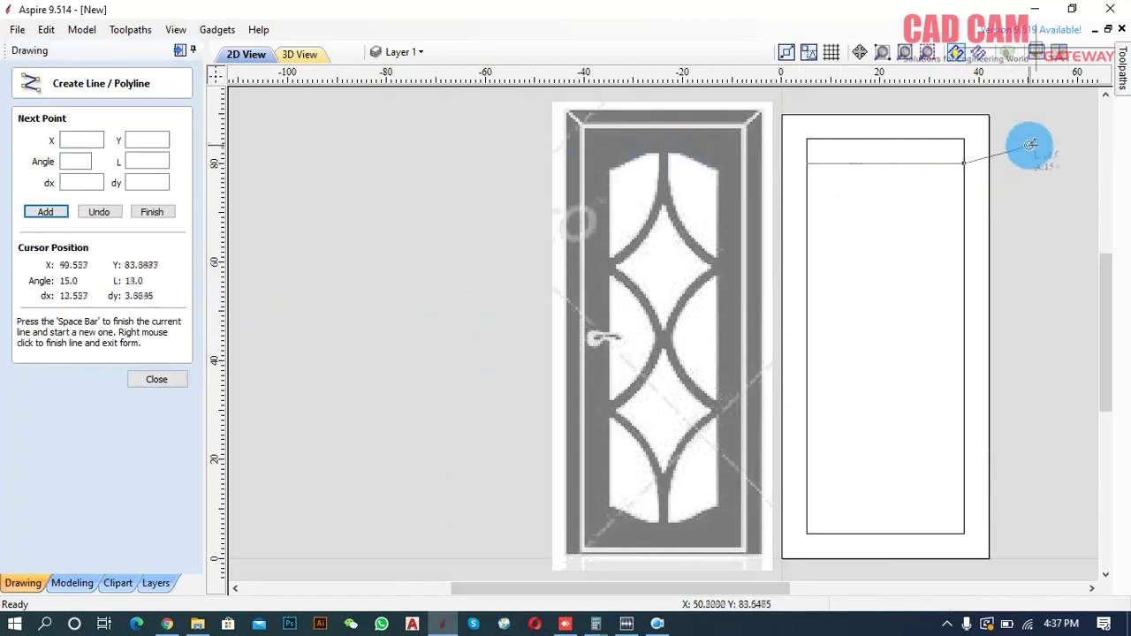
right_click(1005, 153)
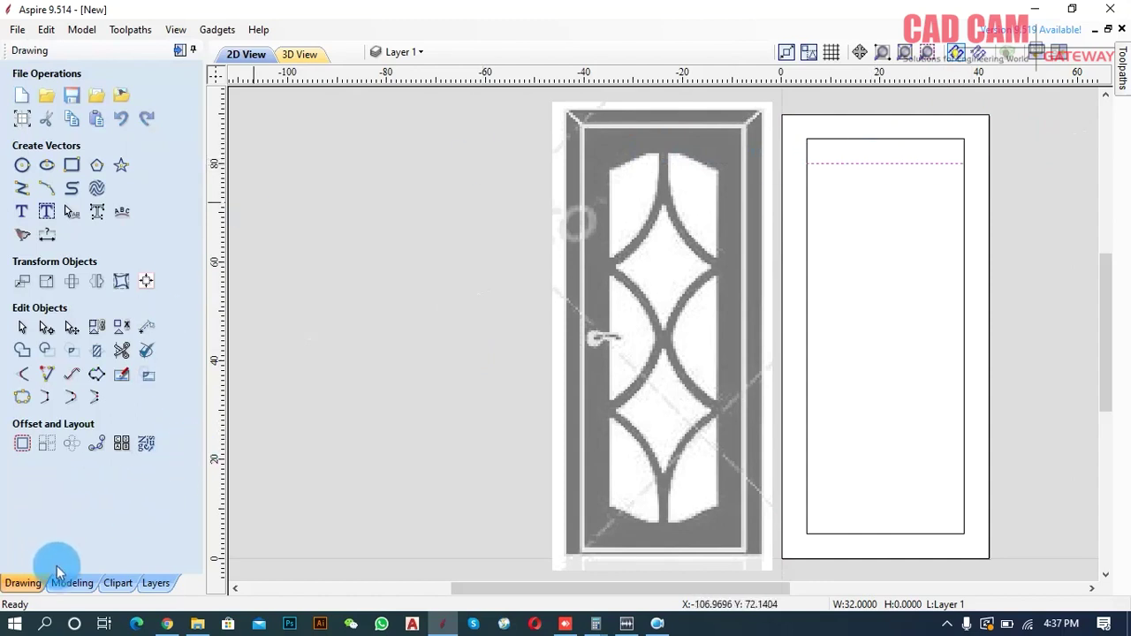
click(46, 327)
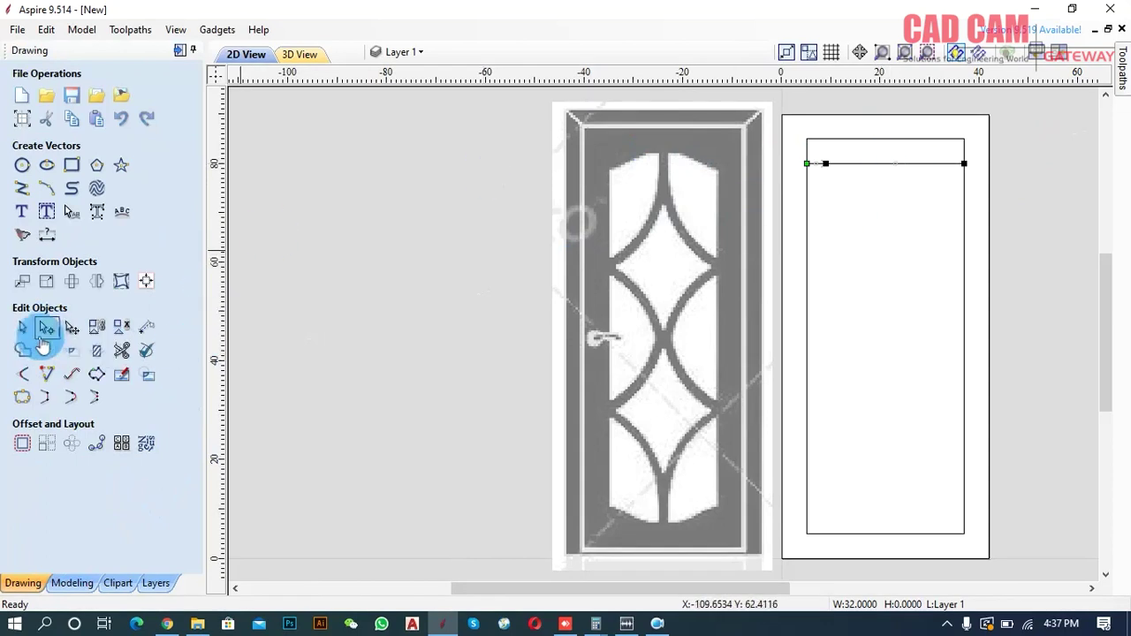
click(71, 327)
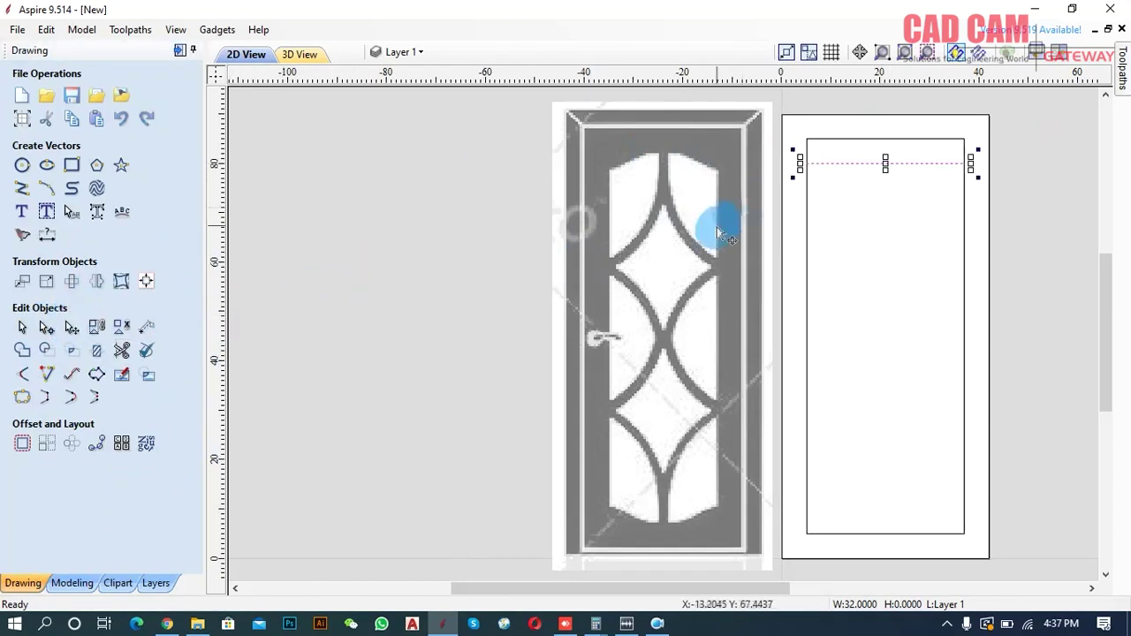
drag(866, 162, 859, 139)
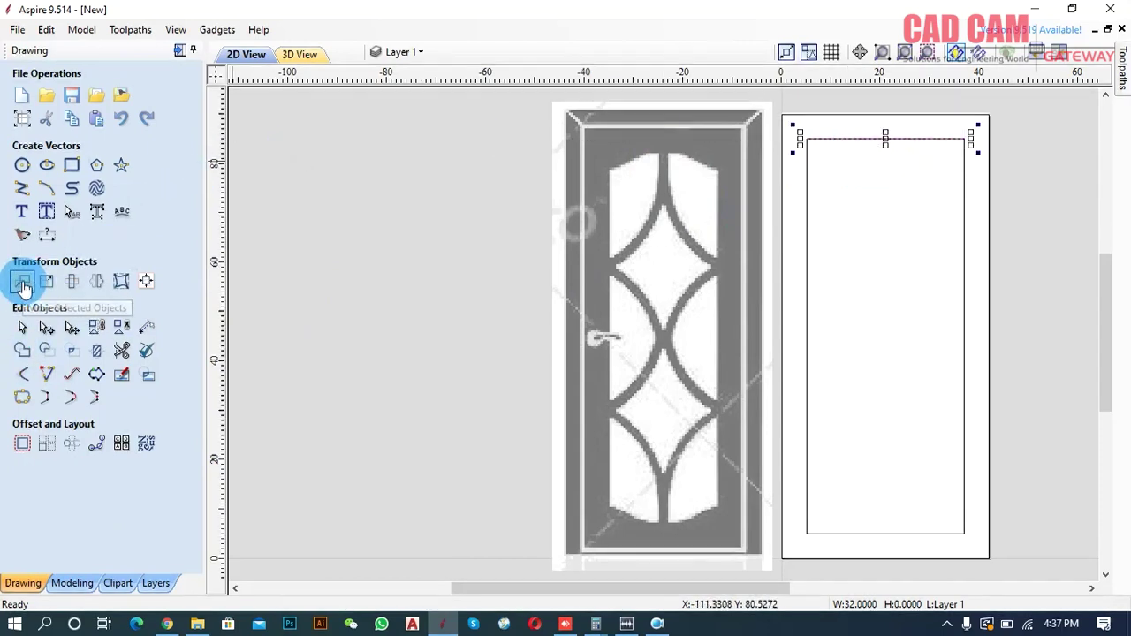
click(23, 284)
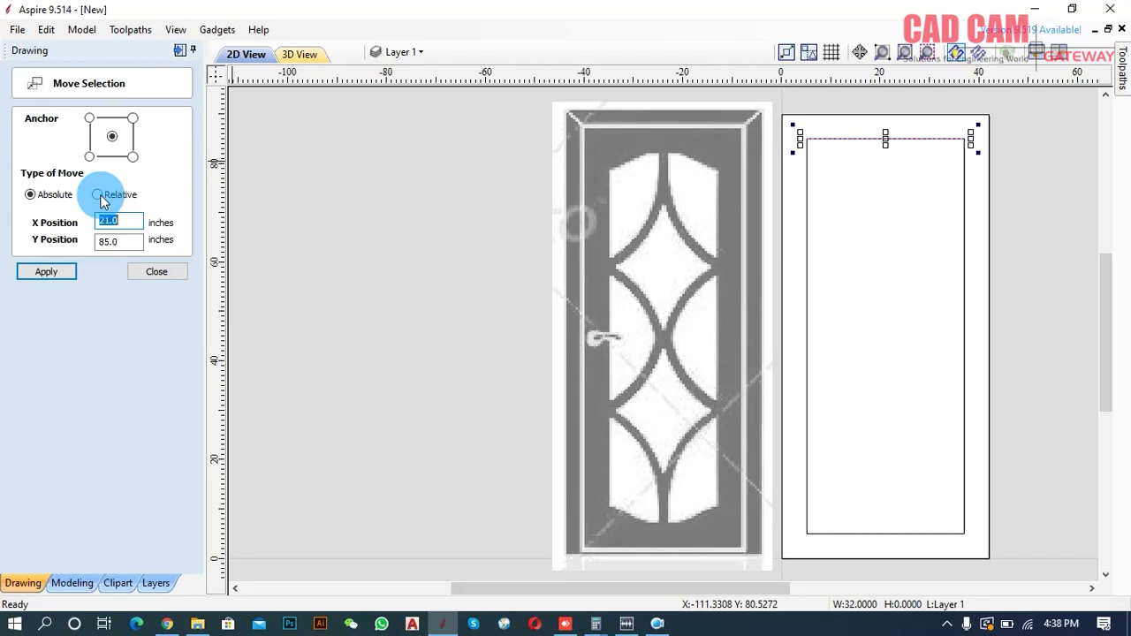
Lower the top line 4 inches with a relative Y move of -4.
click(97, 194)
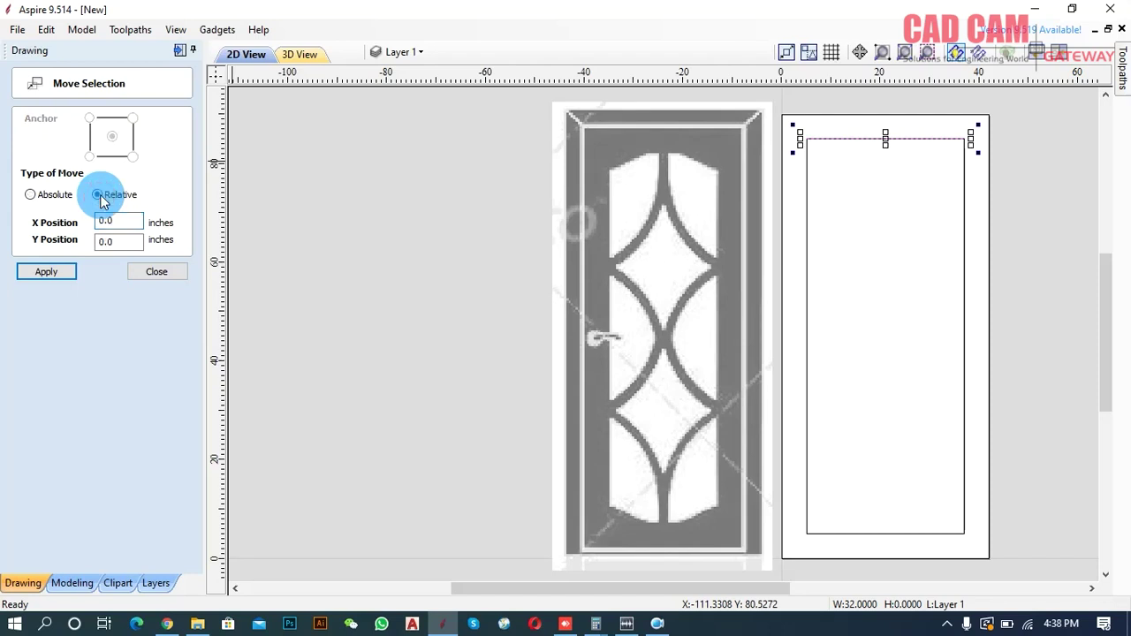
click(123, 238)
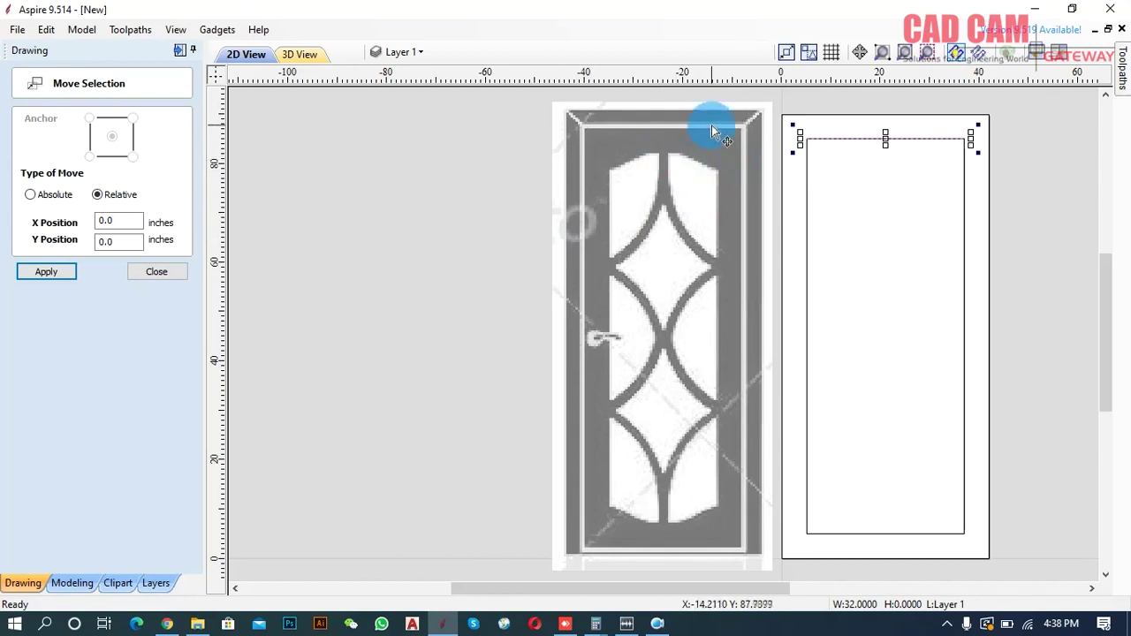
scroll(721, 124, up, 3)
scroll(694, 119, up, 1)
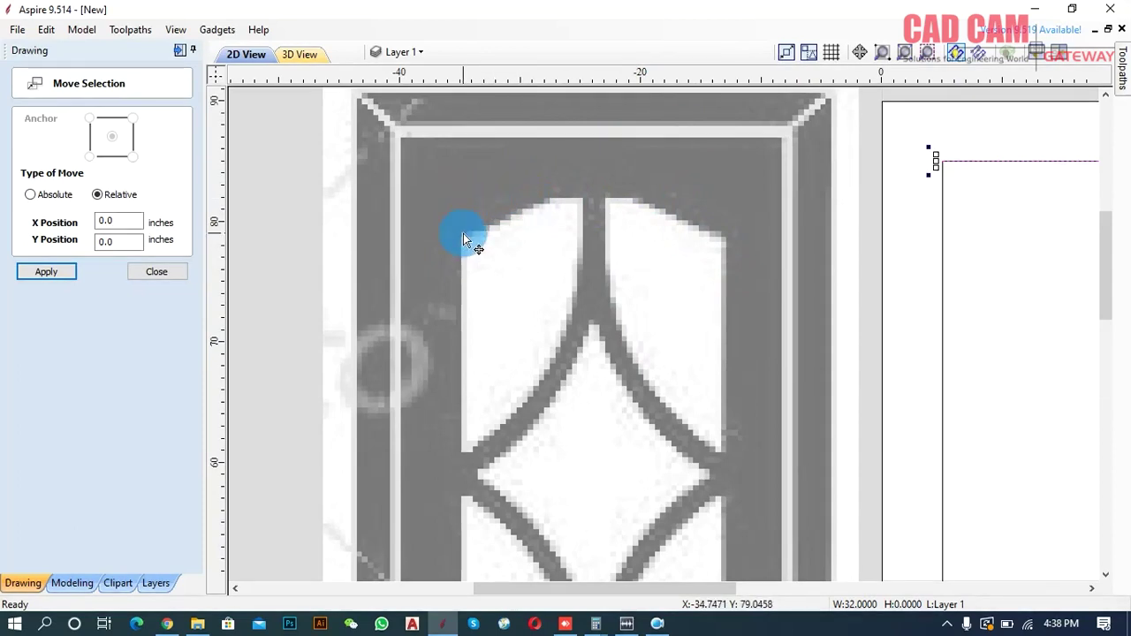
click(122, 240)
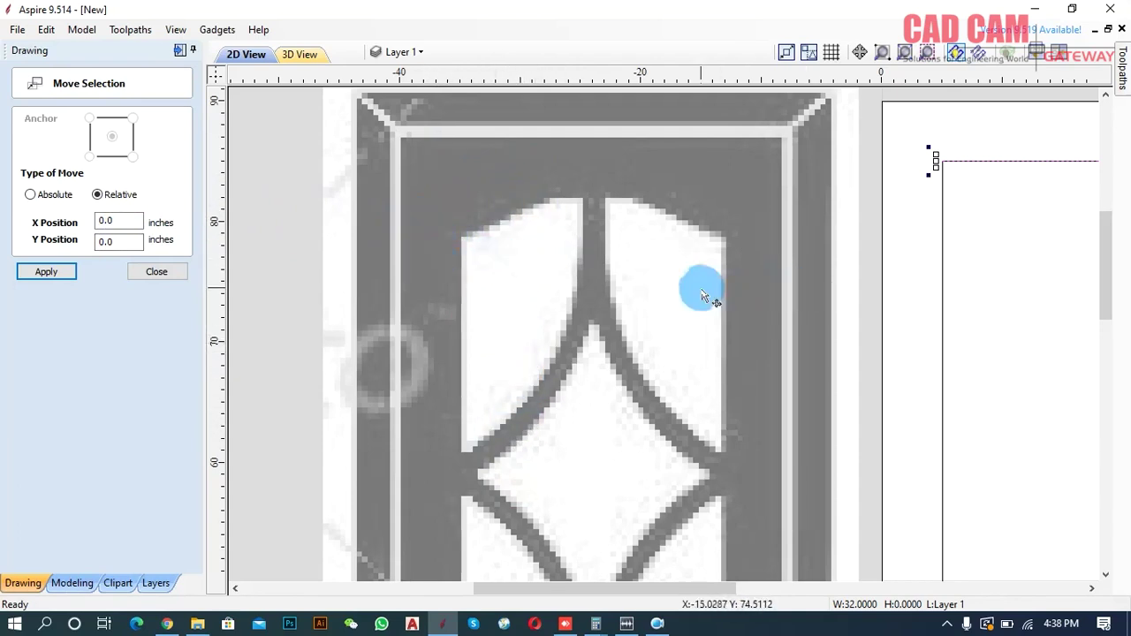
double_click(125, 223)
double_click(106, 240)
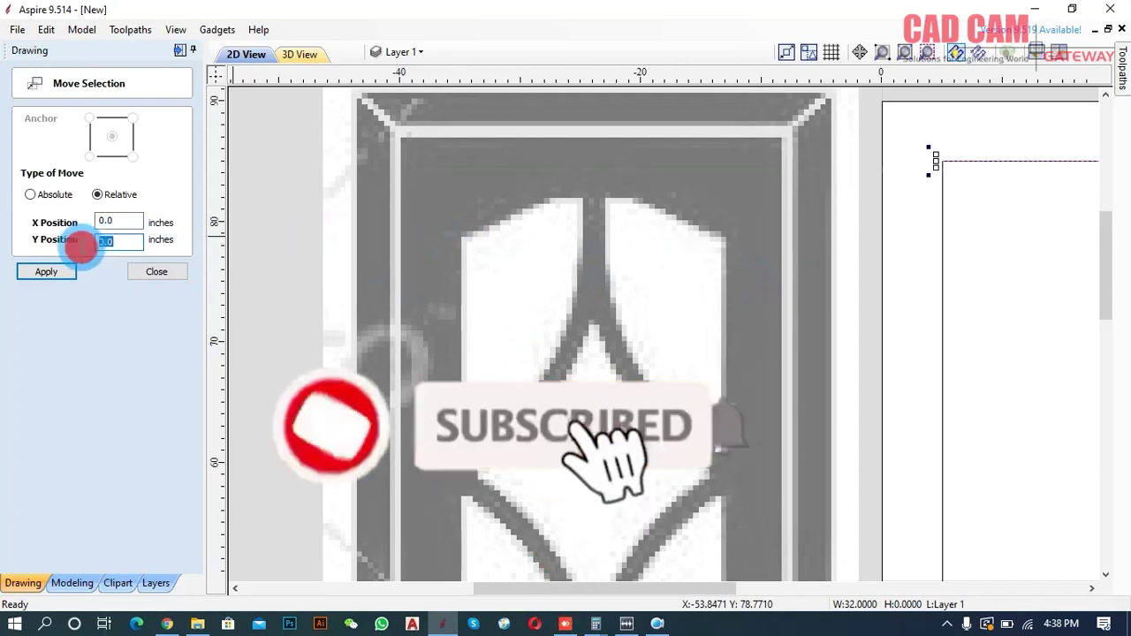
text(-4)
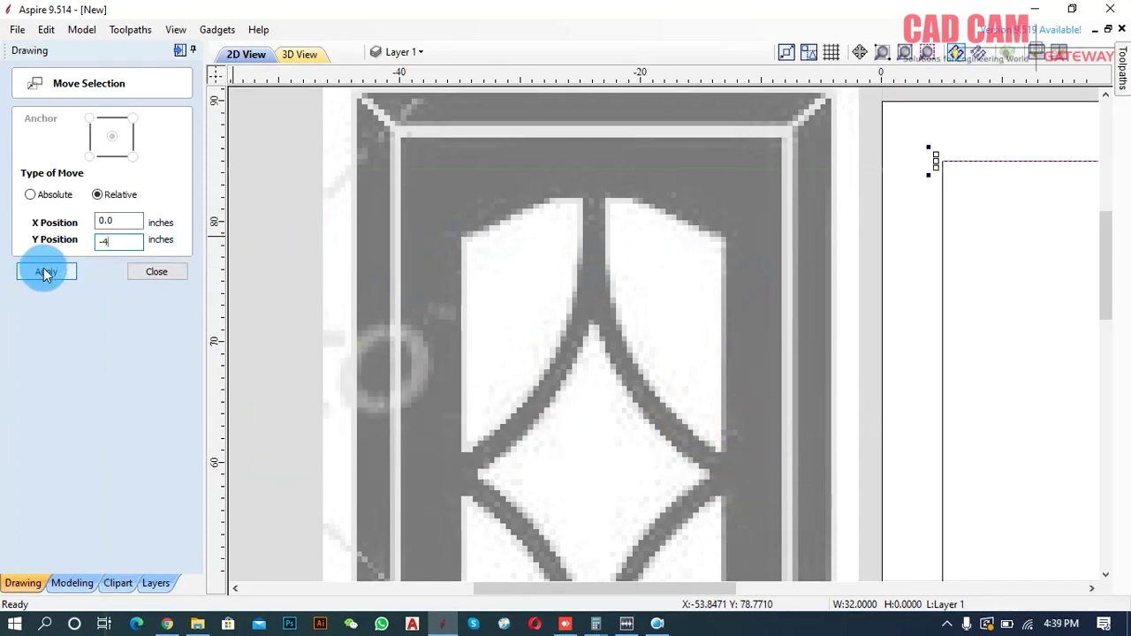
scroll(433, 237, down, 3)
scroll(566, 225, up, 1)
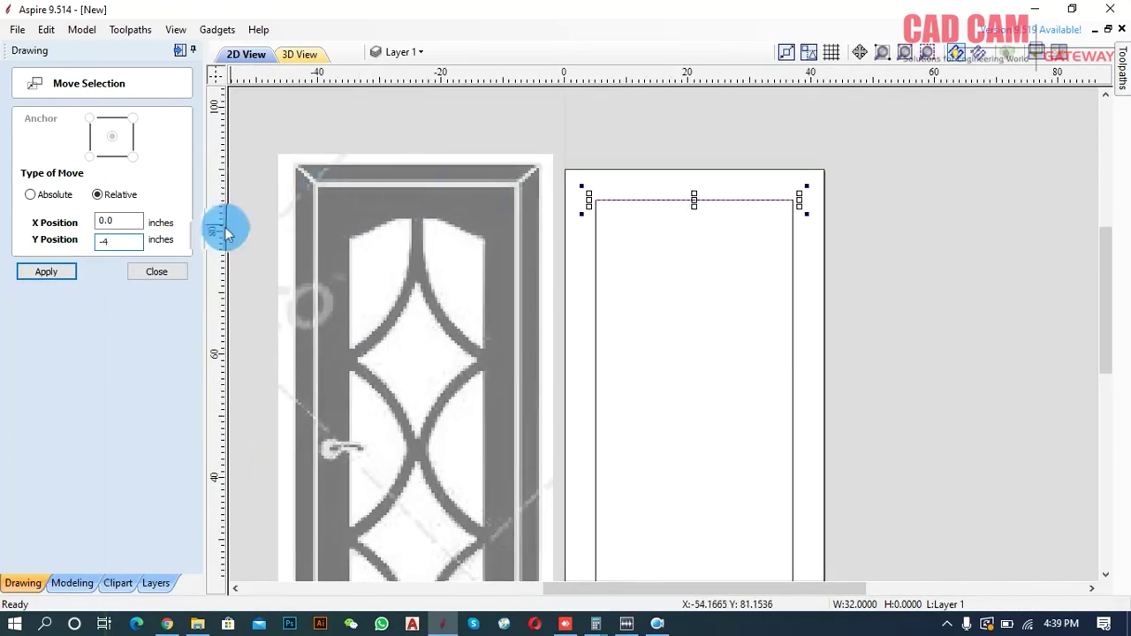
click(55, 279)
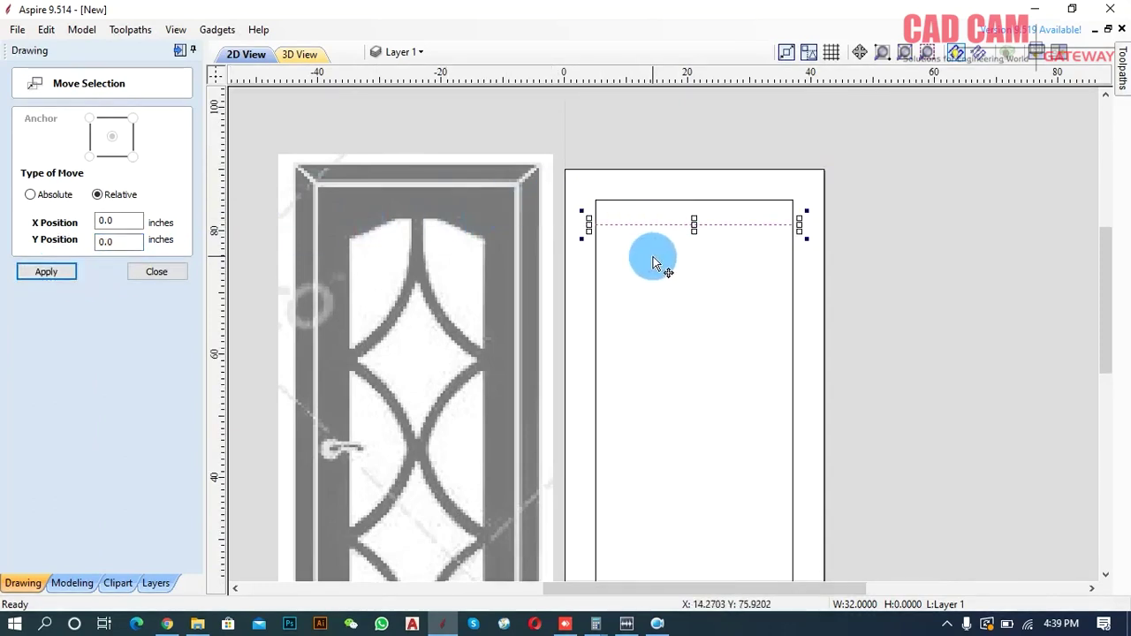
click(157, 271)
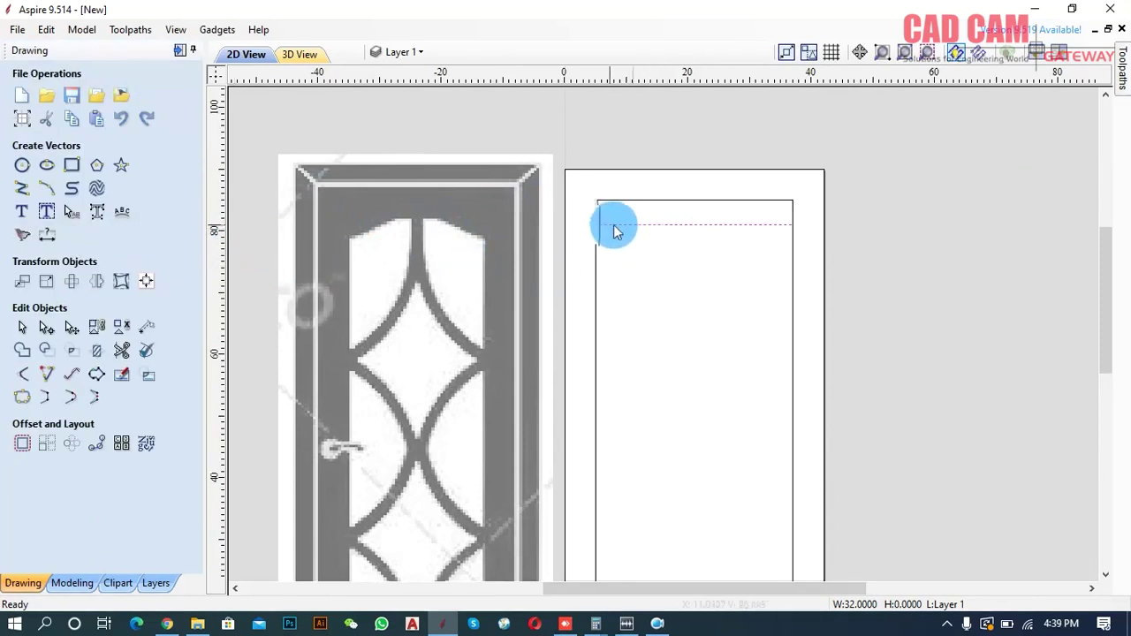
Place a horizontal guide at Y81 on the moved line.
drag(681, 75, 678, 223)
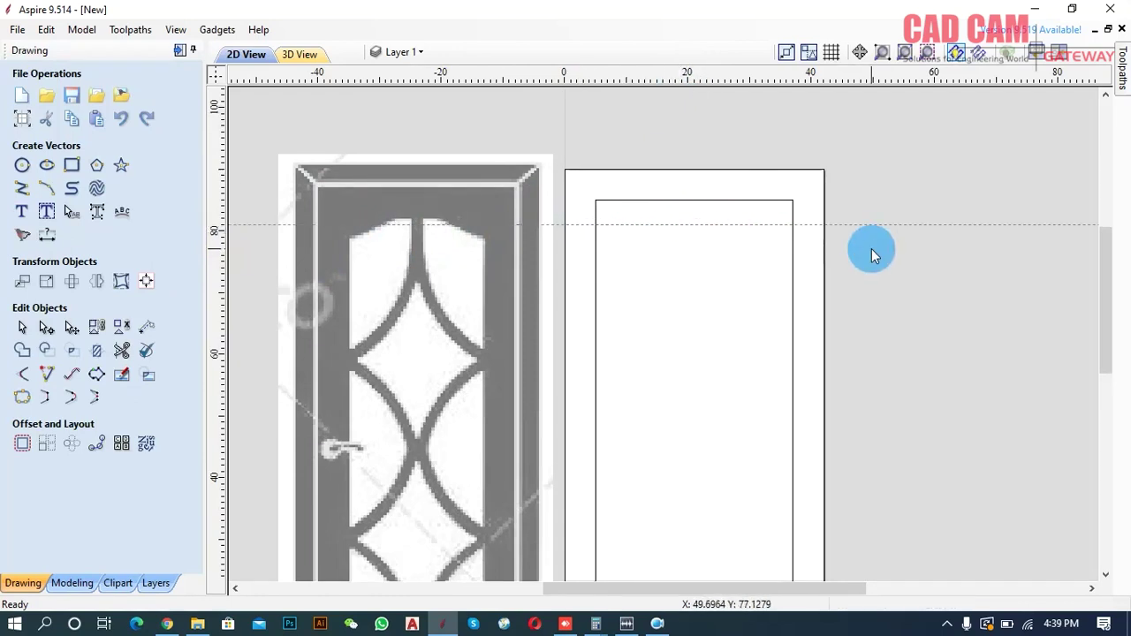
scroll(581, 140, up, 1)
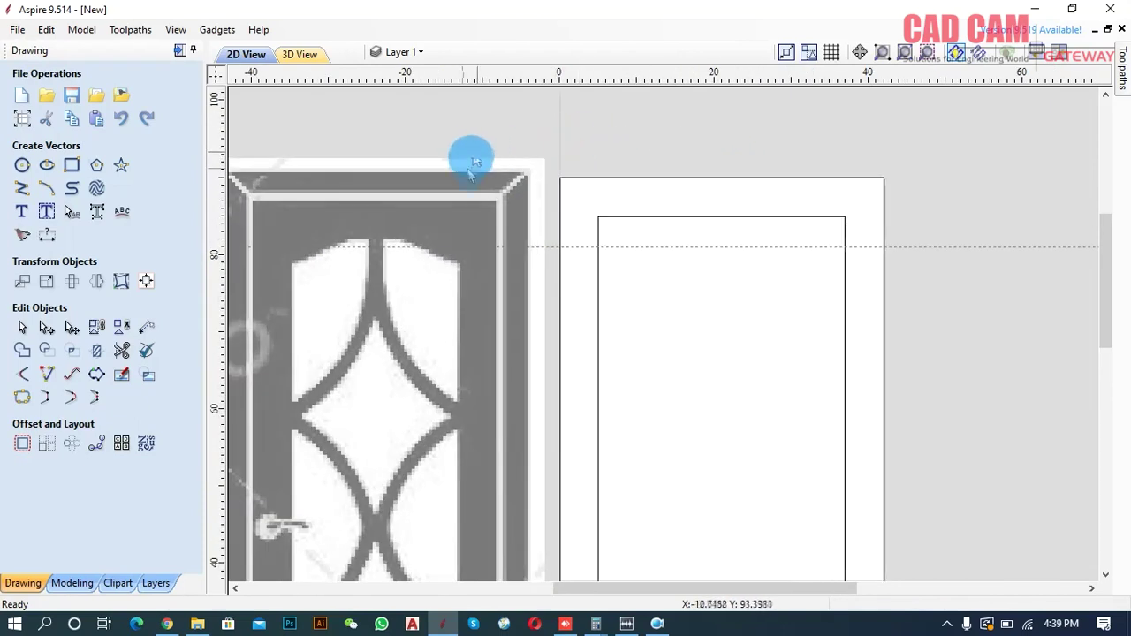
click(23, 332)
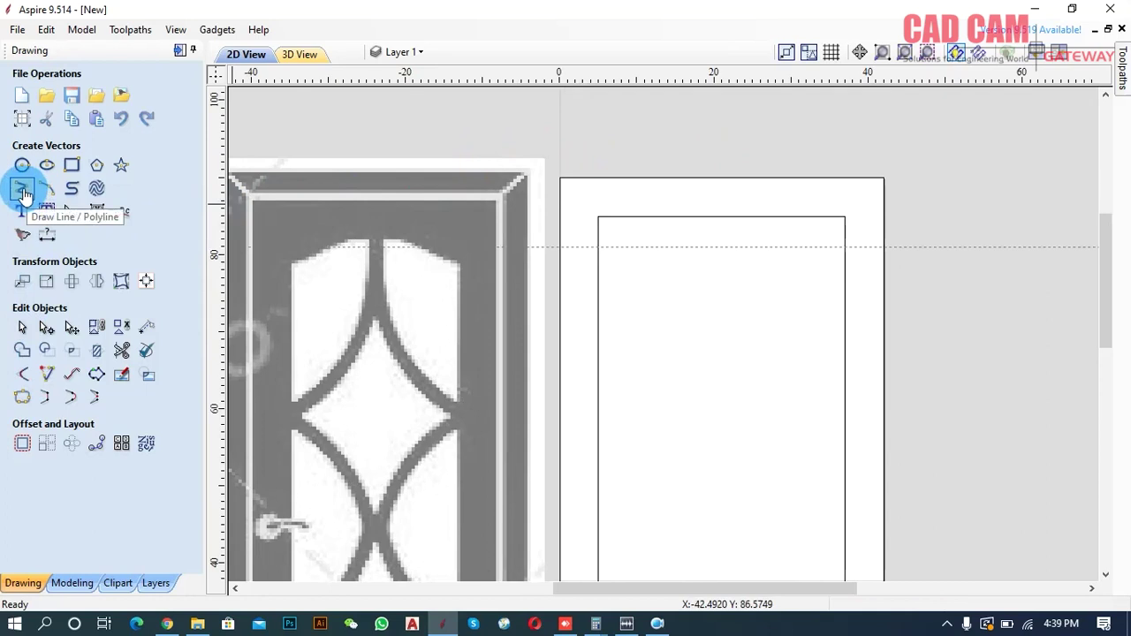
Draw a peaked polyline through 0,81 / 5,81 / 21,85 / 35.93,81 to the right edge.
click(23, 194)
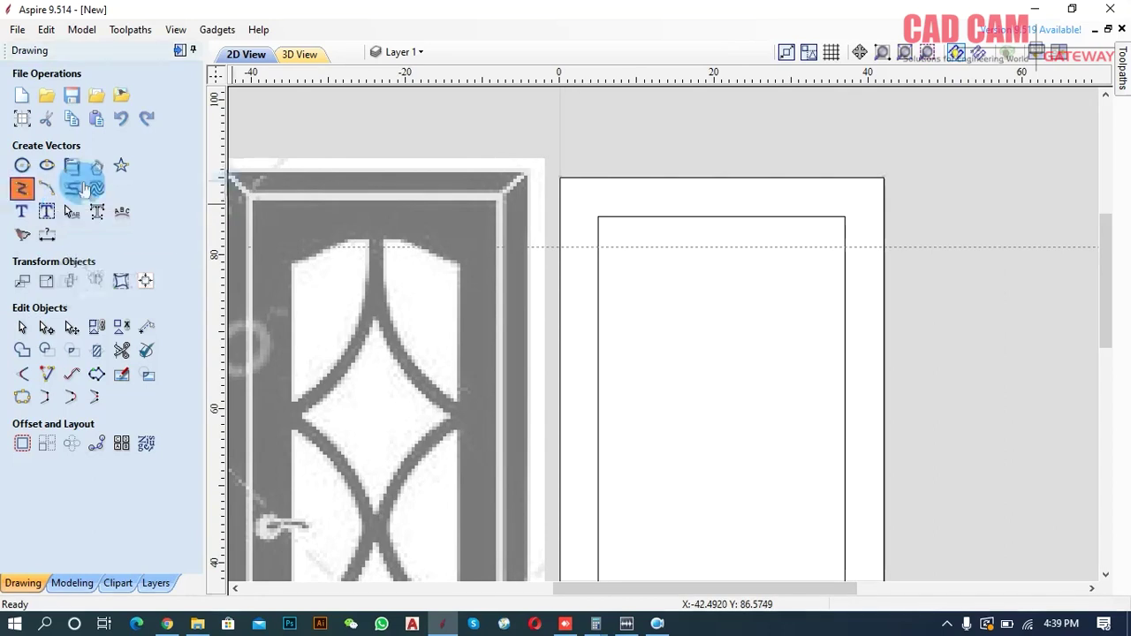
click(561, 246)
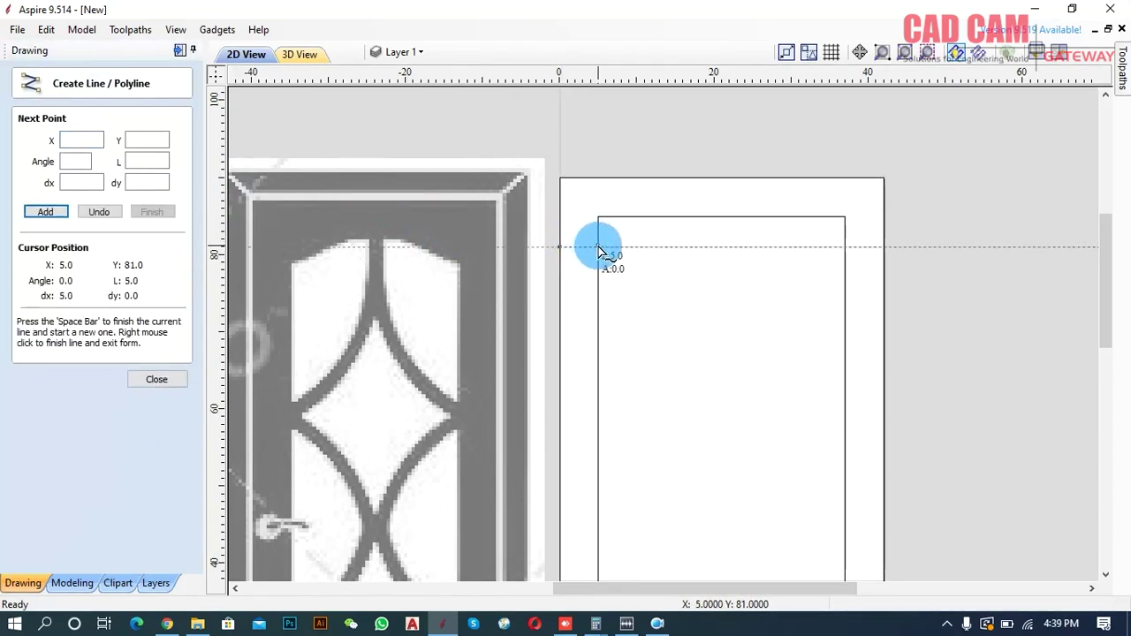
click(600, 247)
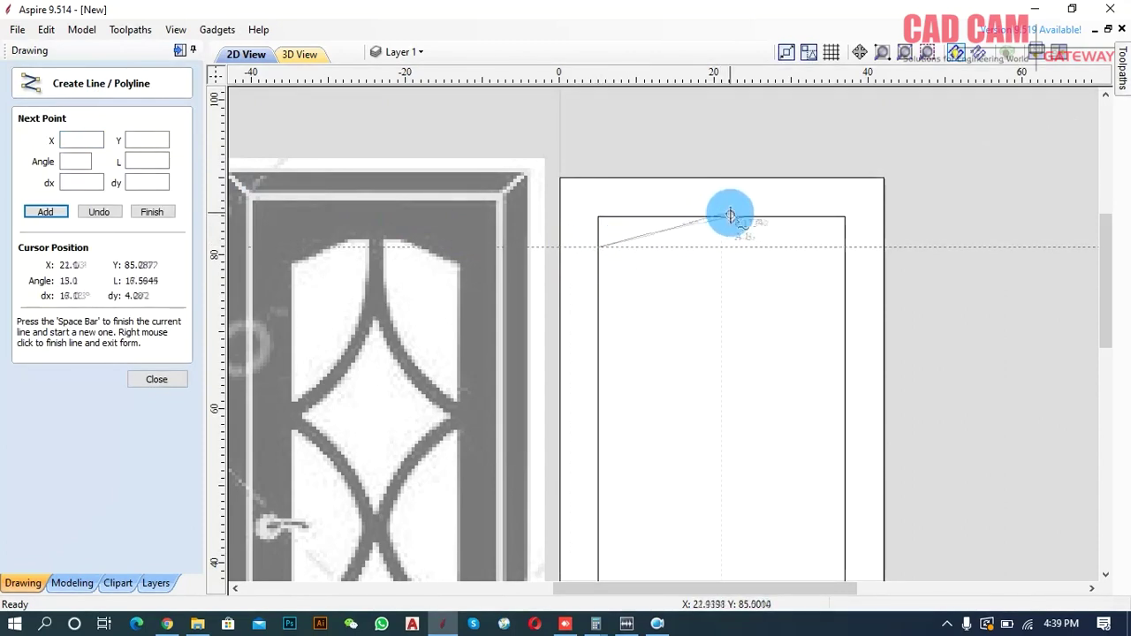
click(723, 214)
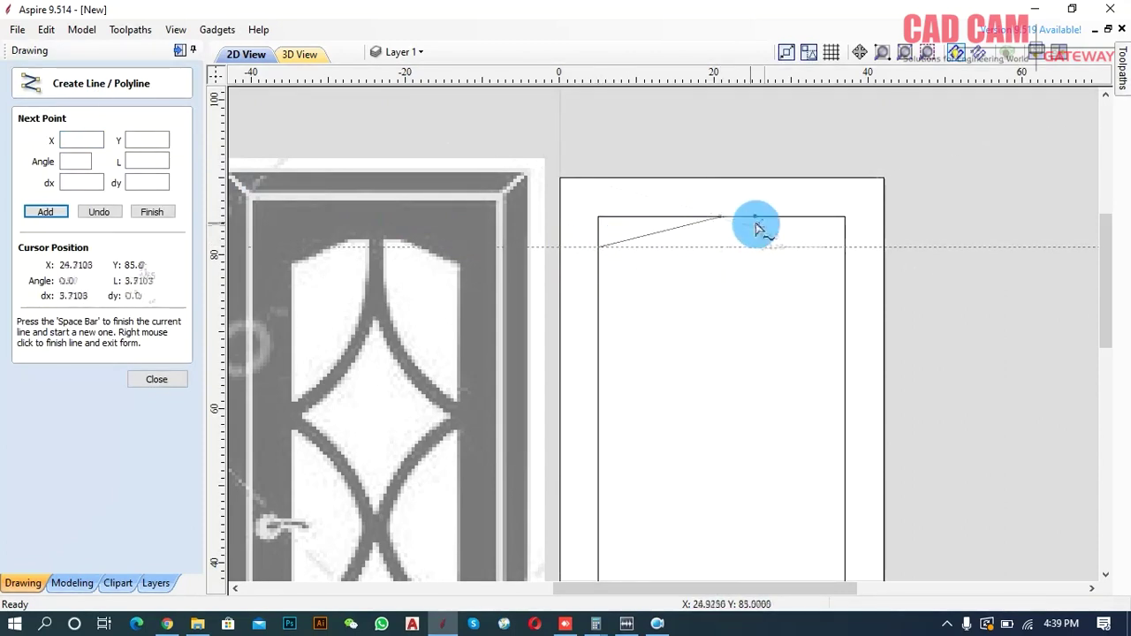
click(845, 246)
click(845, 246)
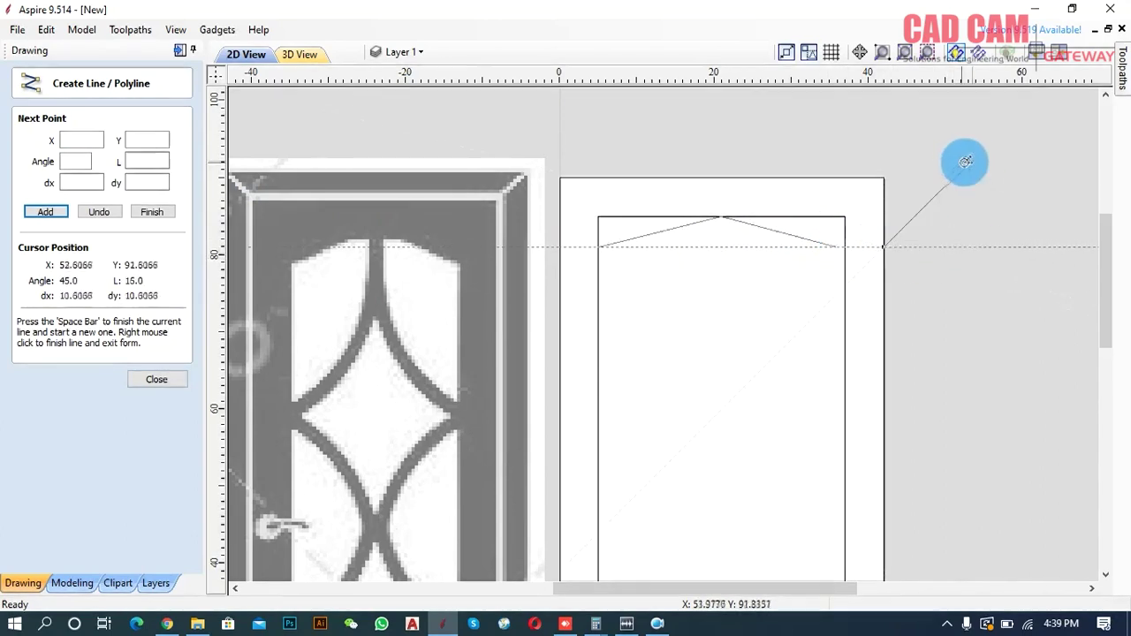
right_click(954, 209)
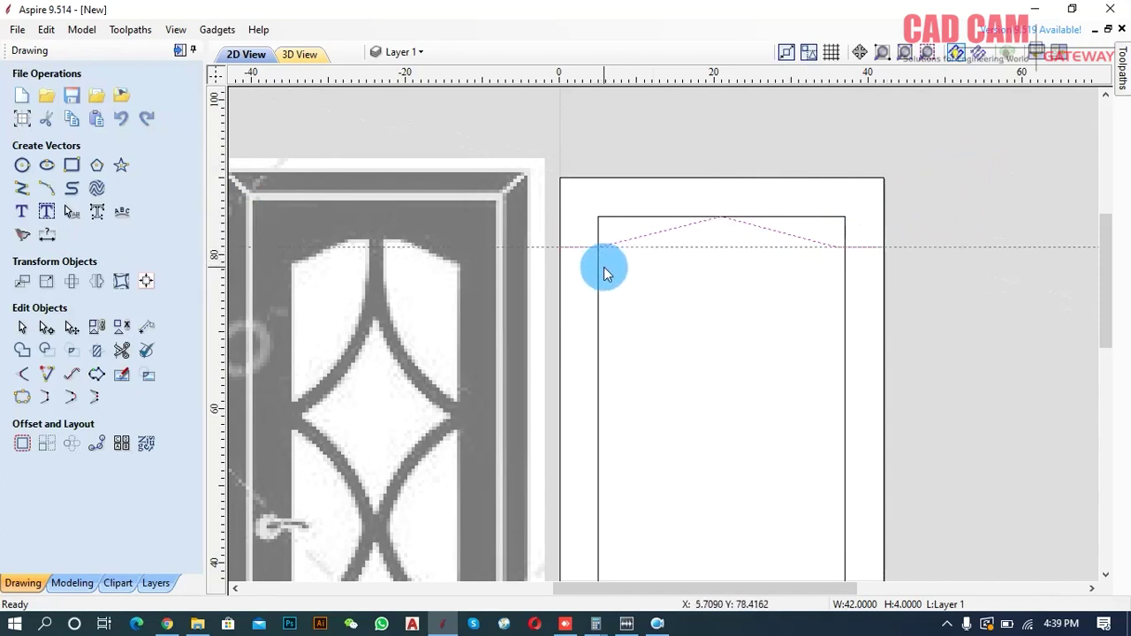
click(680, 252)
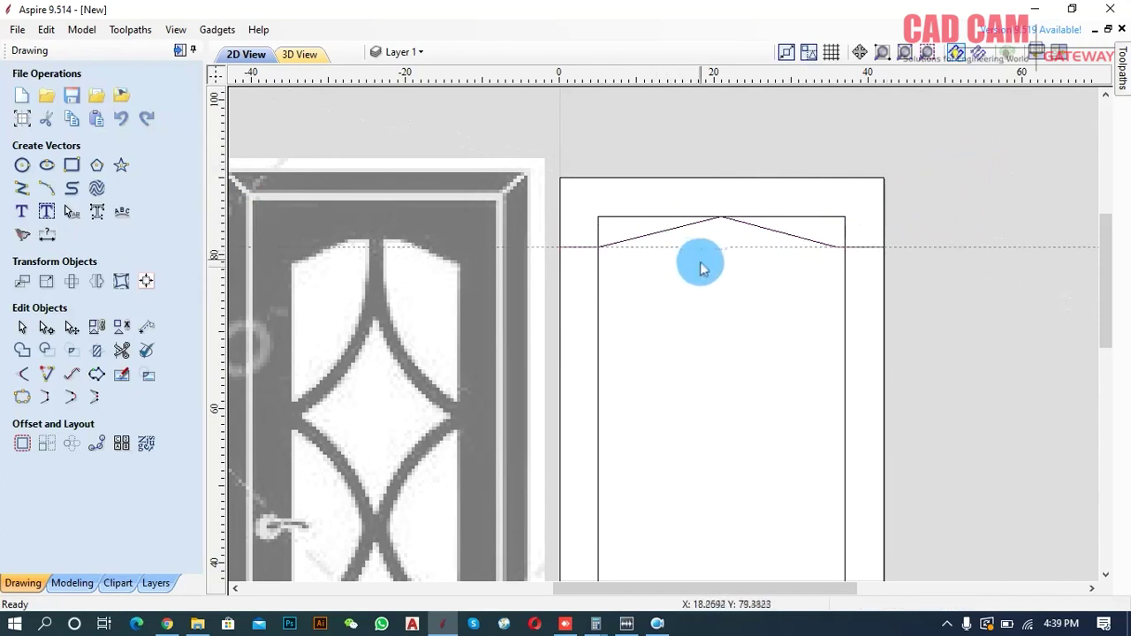
drag(700, 246, 712, 71)
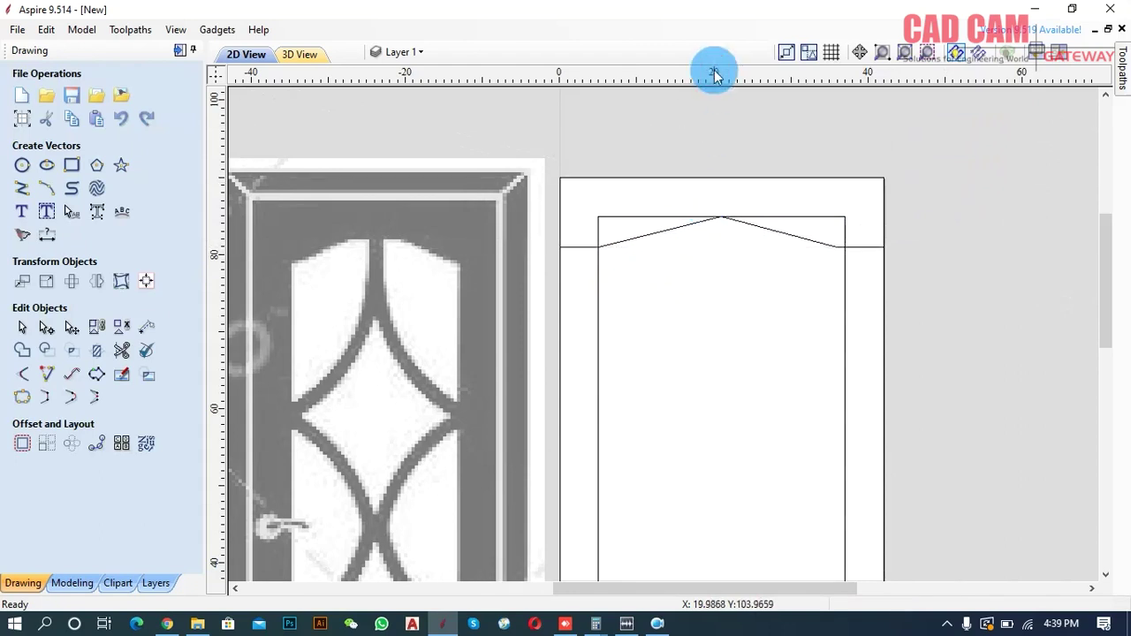
Fit circular arcs to the peaked line at 2.0 tolerance without keeping sharp corners.
click(664, 235)
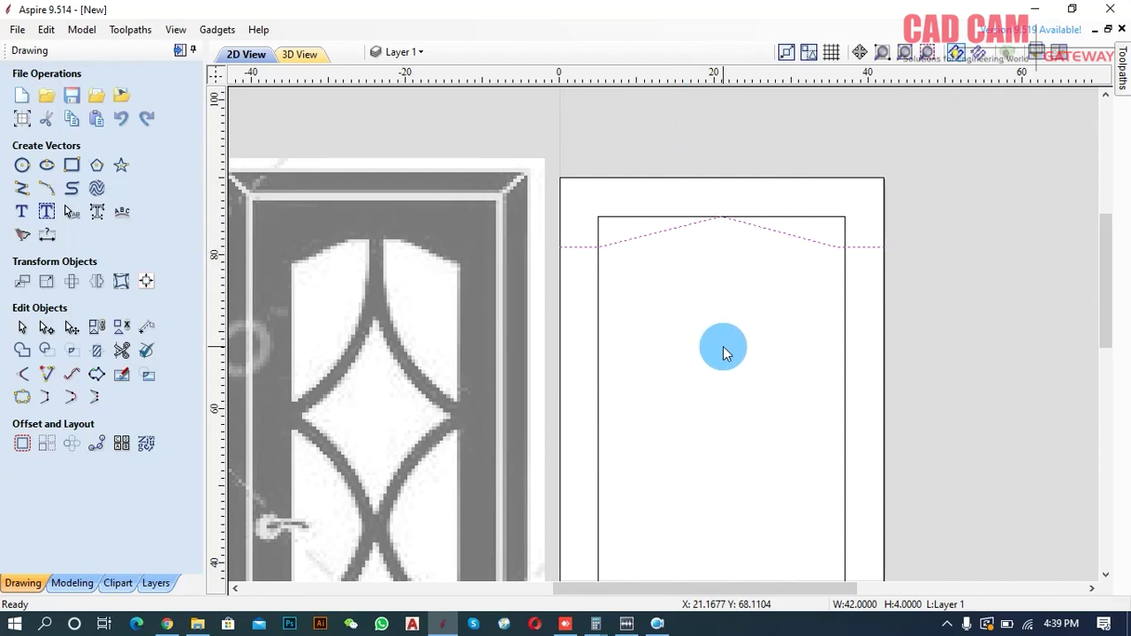
click(69, 377)
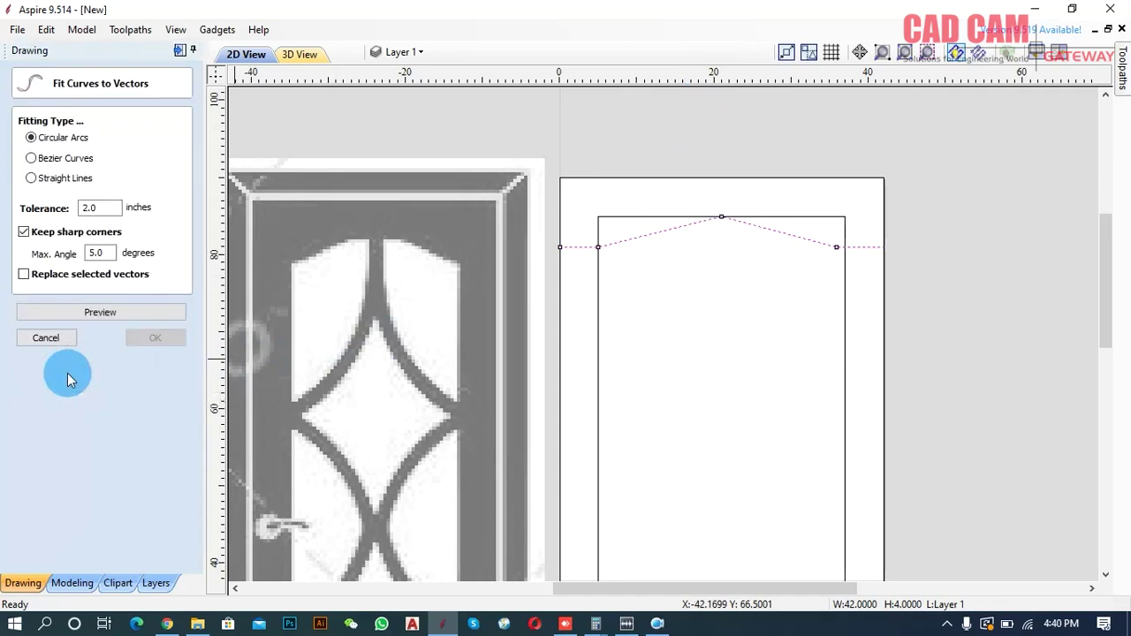
double_click(102, 208)
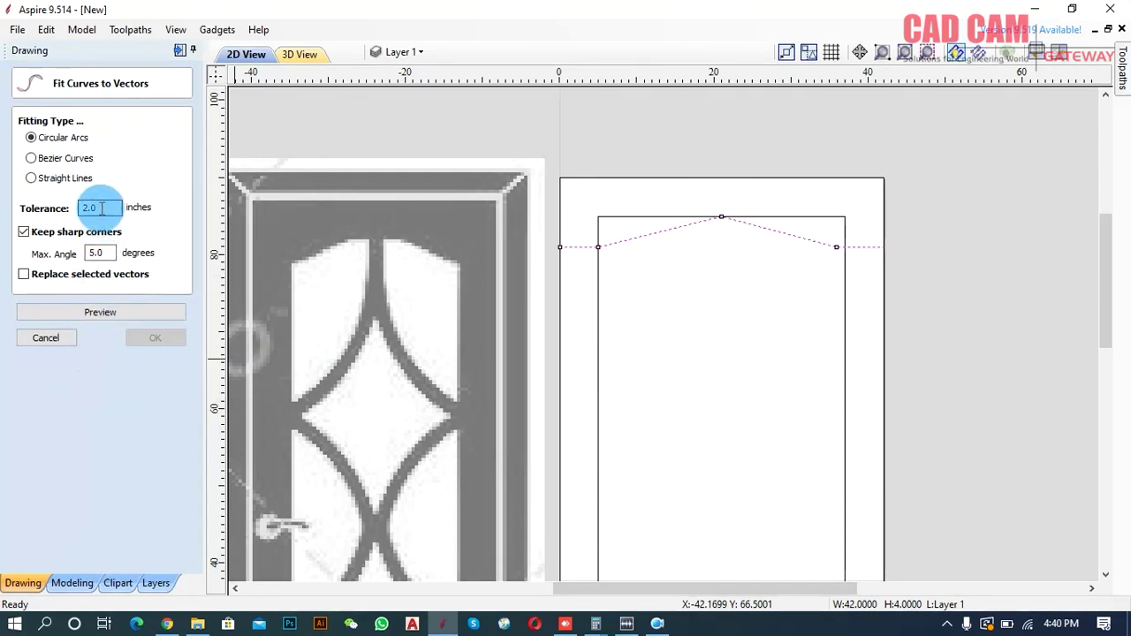
click(41, 139)
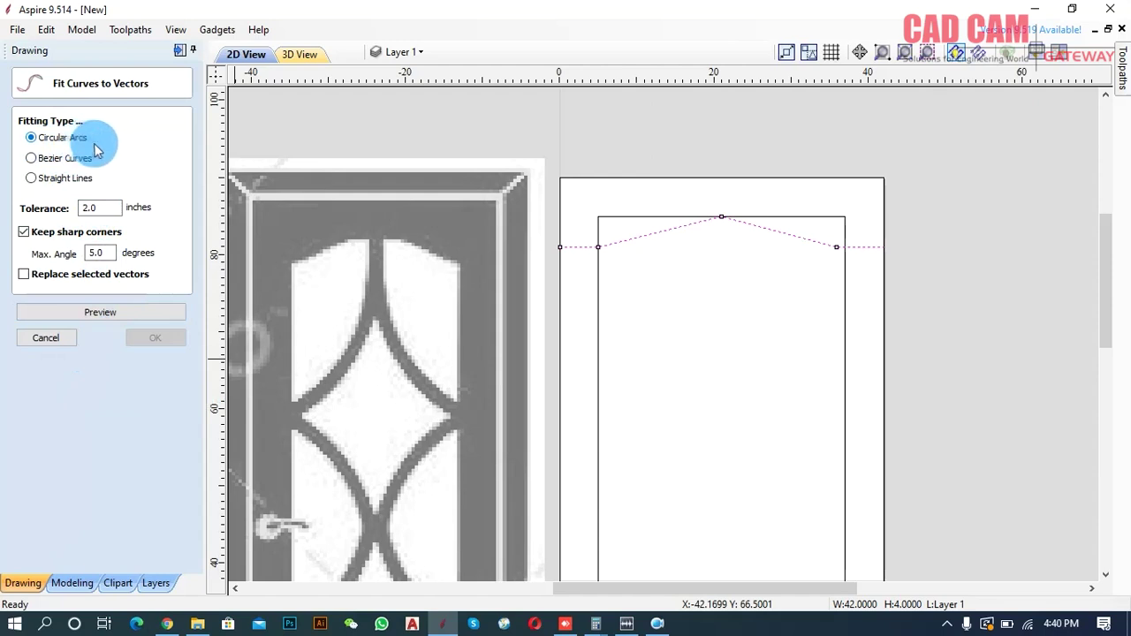
click(24, 232)
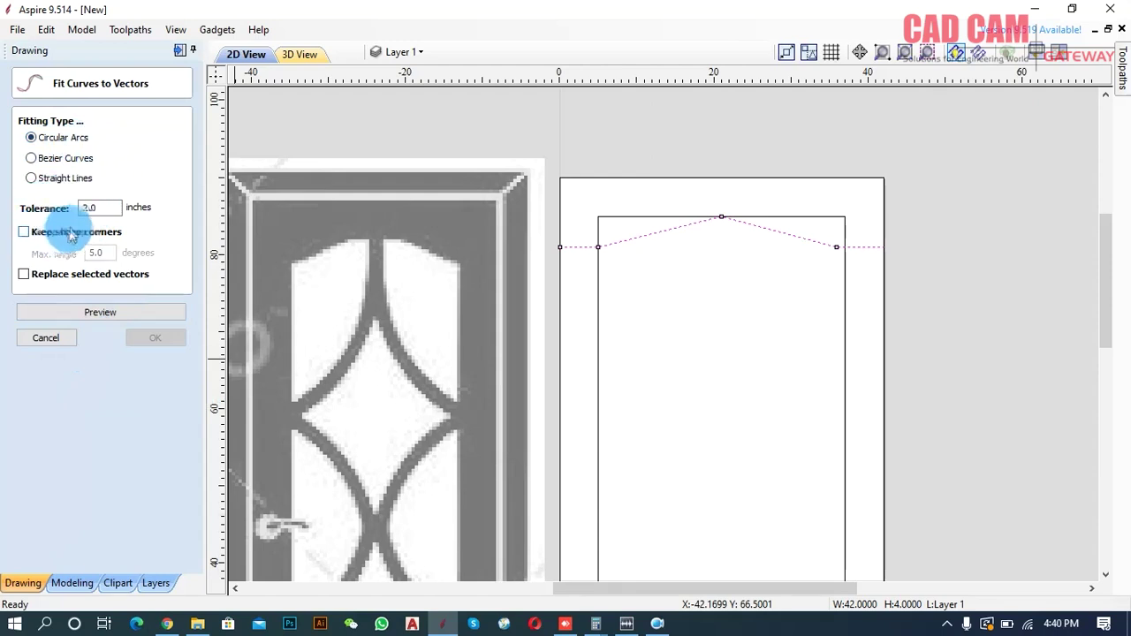
double_click(97, 208)
click(116, 204)
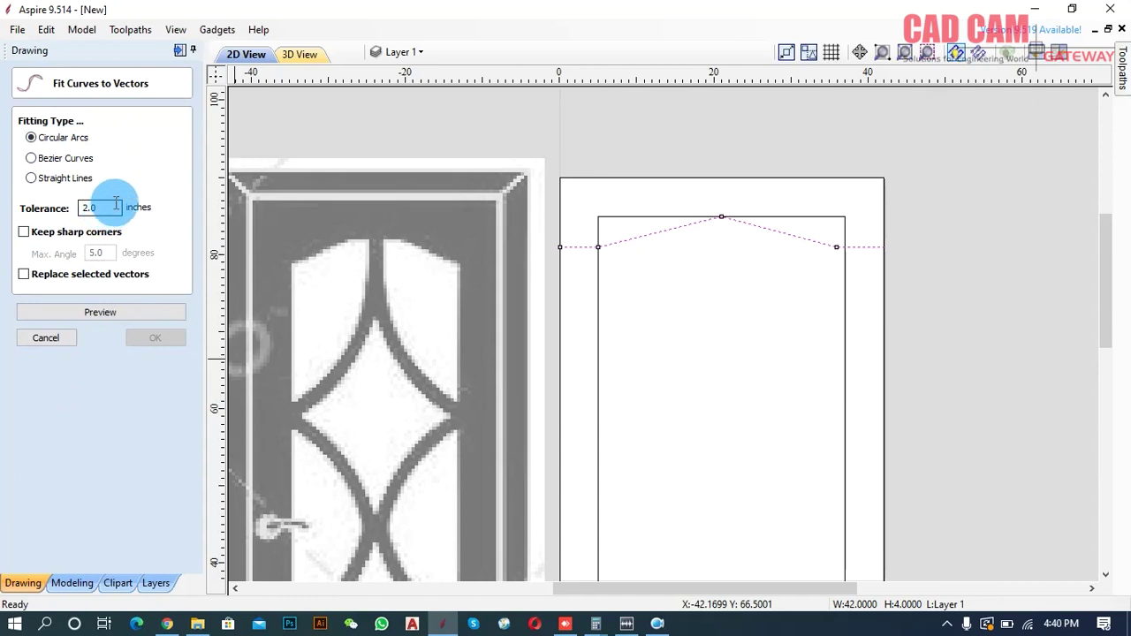
click(102, 314)
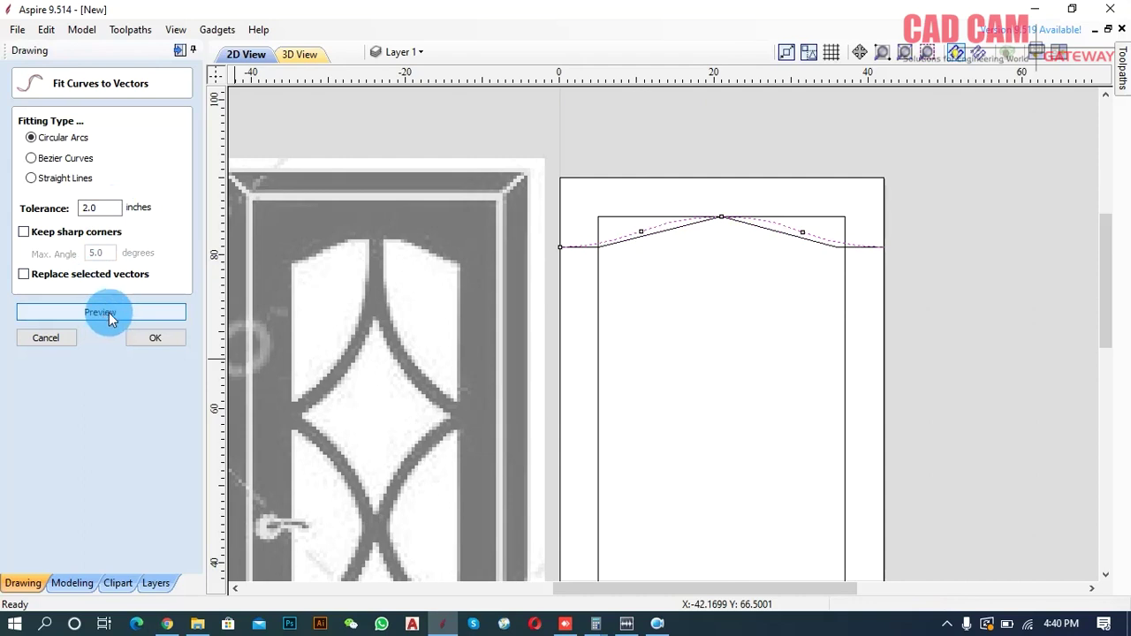
click(143, 334)
Delete the original peaked line, keeping the new arched curve.
click(694, 227)
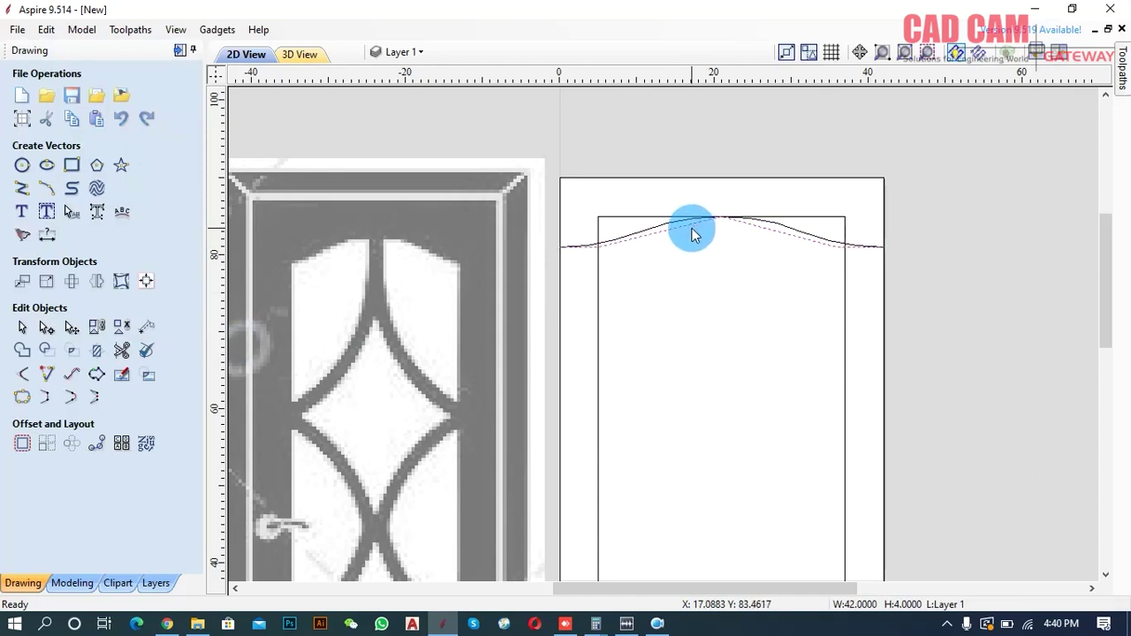
key(Delete)
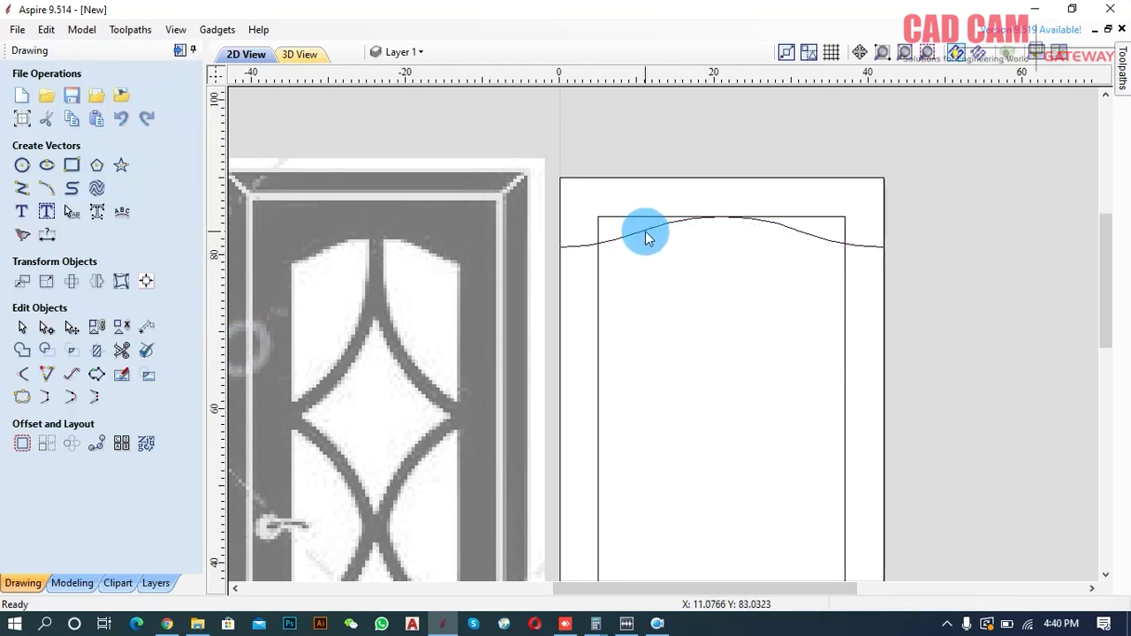
click(645, 235)
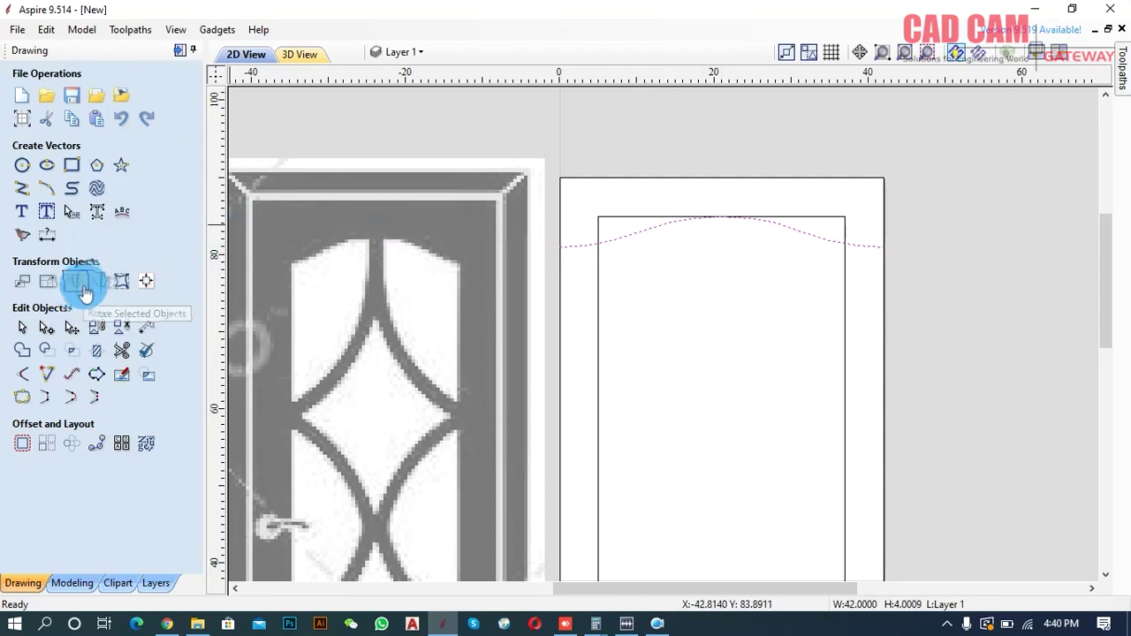
Add a 32.0-inch width dimension across the inner rectangle.
click(599, 268)
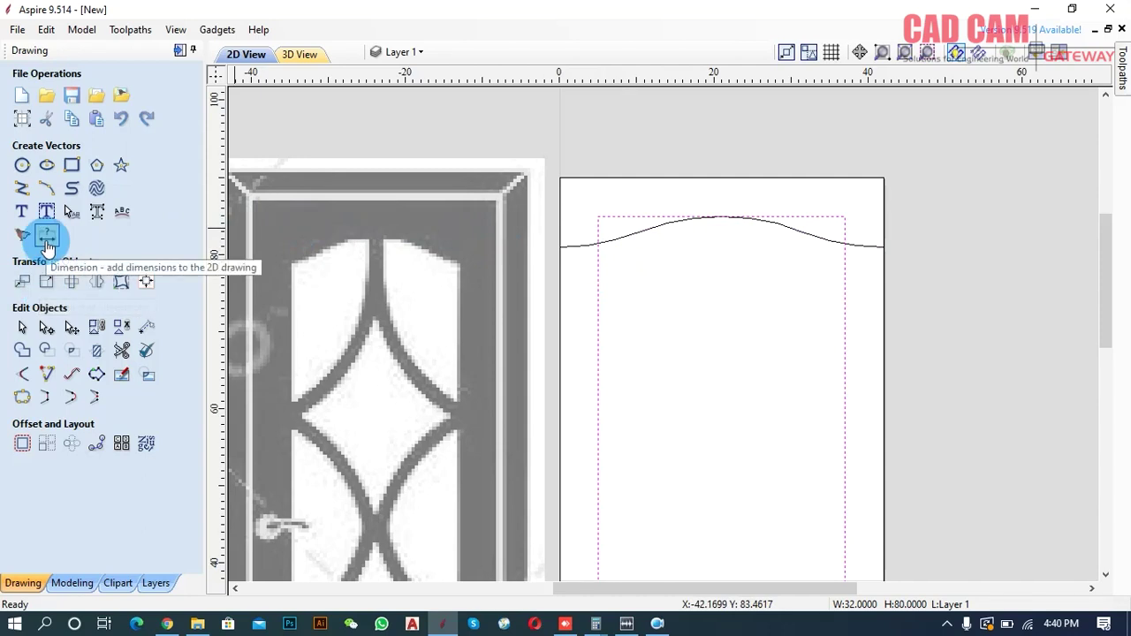
click(47, 235)
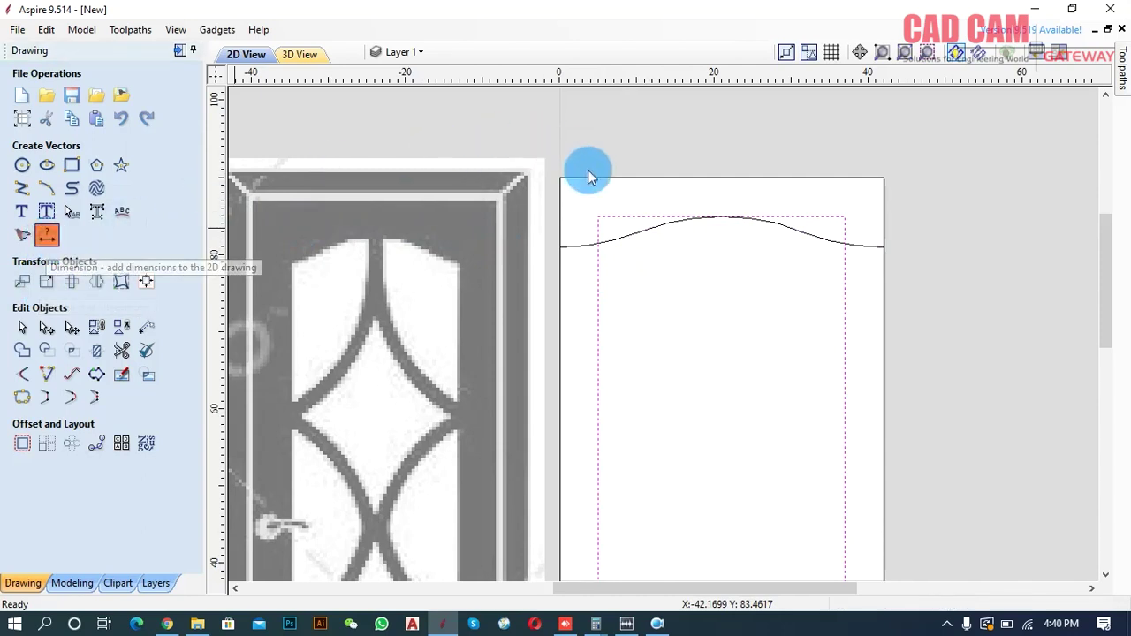
drag(598, 217, 847, 217)
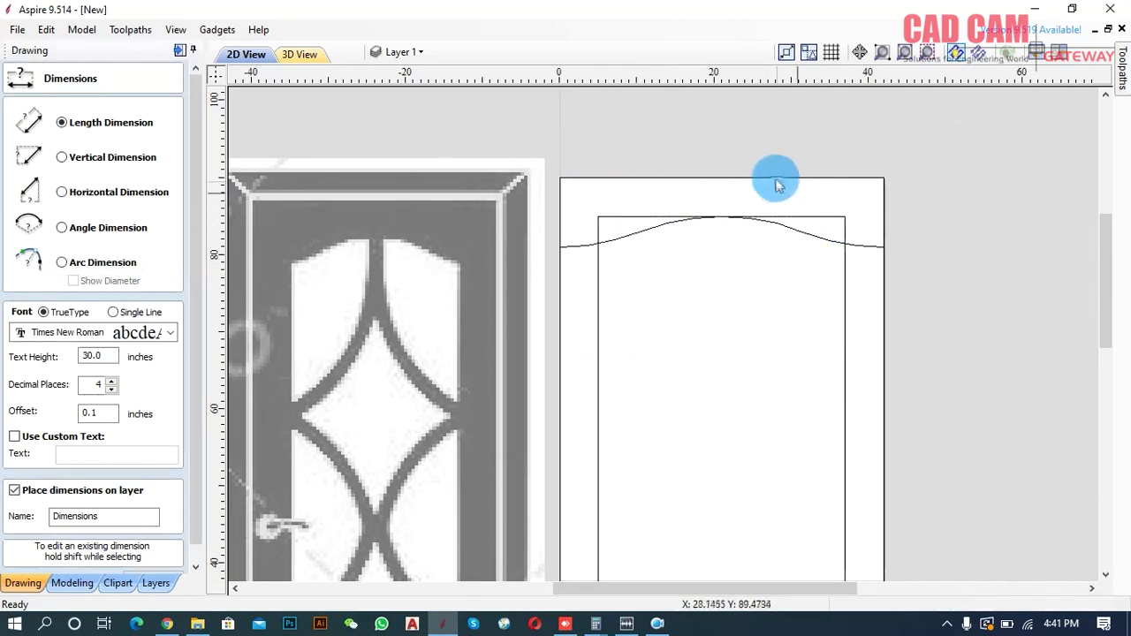
scroll(690, 320, down, 4)
click(806, 165)
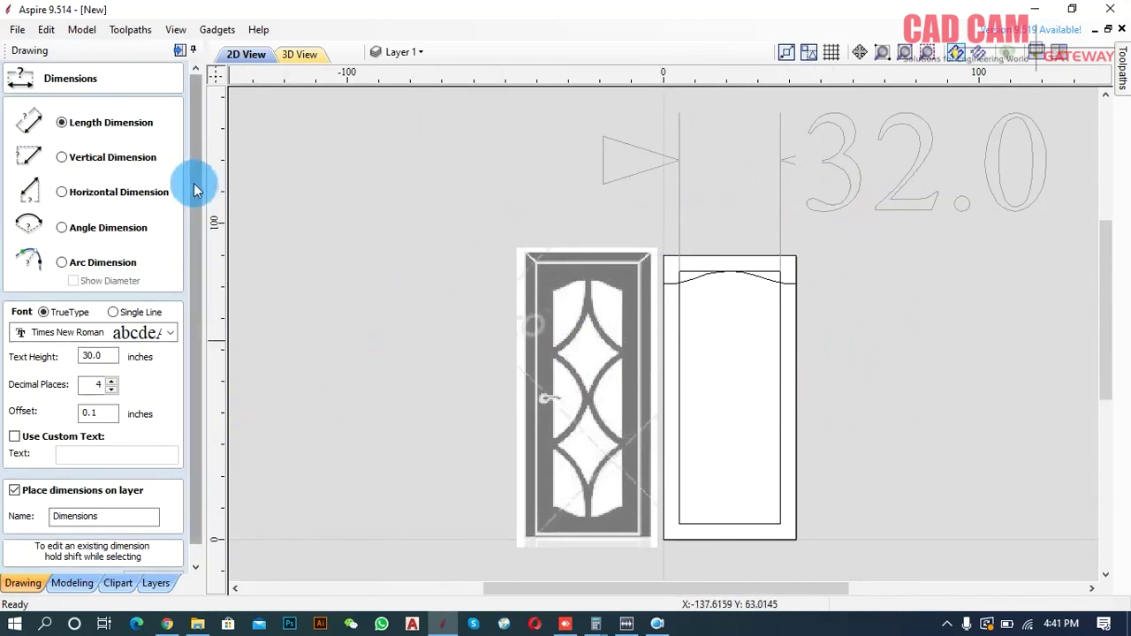
drag(196, 190, 197, 243)
click(157, 560)
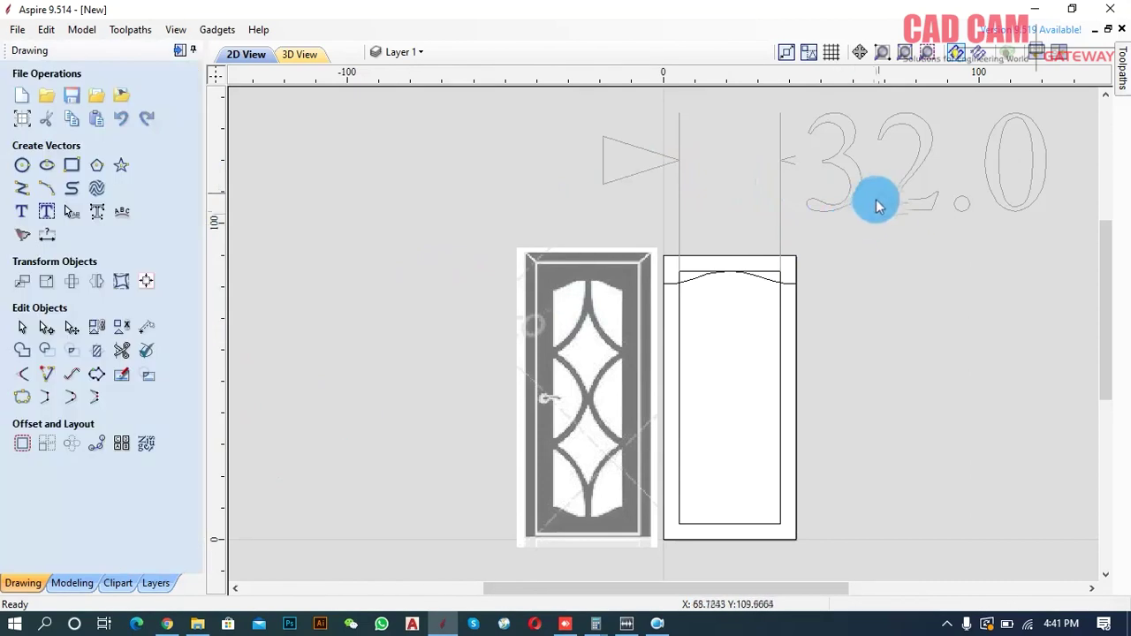
Delete the 32.0 dimension and zoom back in on the door outline.
click(758, 222)
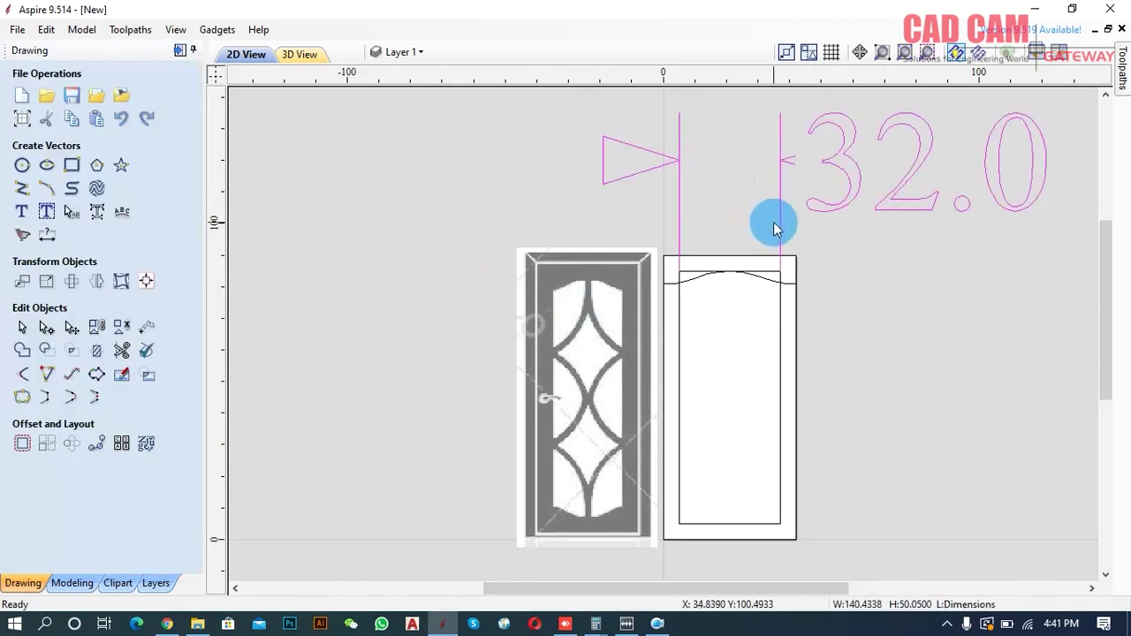
key(Delete)
scroll(765, 268, up, 2)
scroll(765, 268, up, 2)
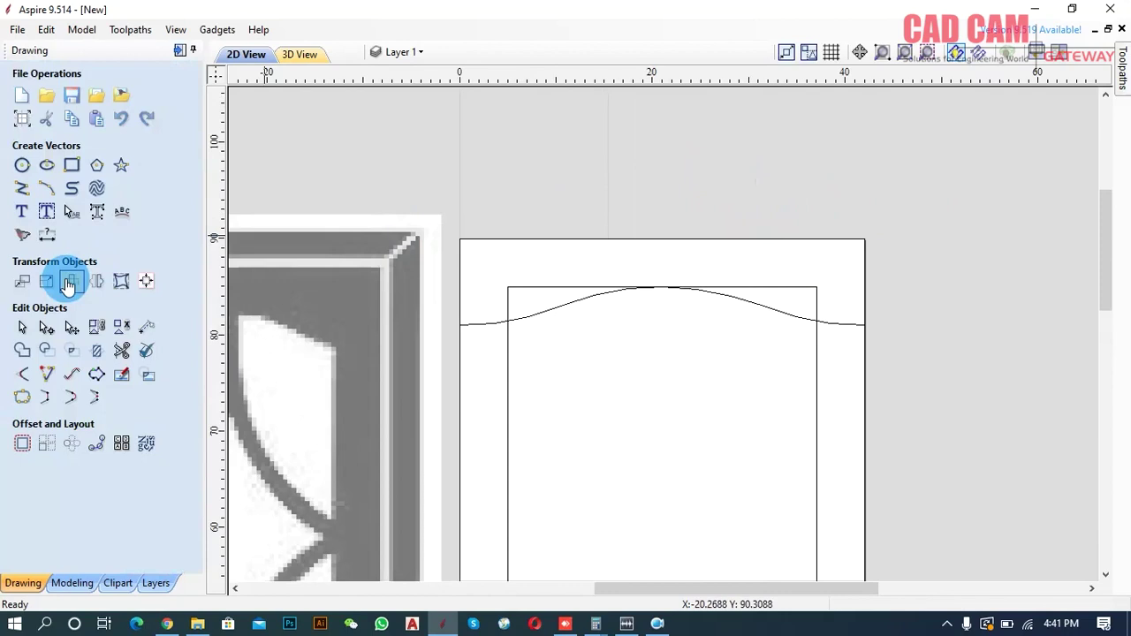
click(520, 294)
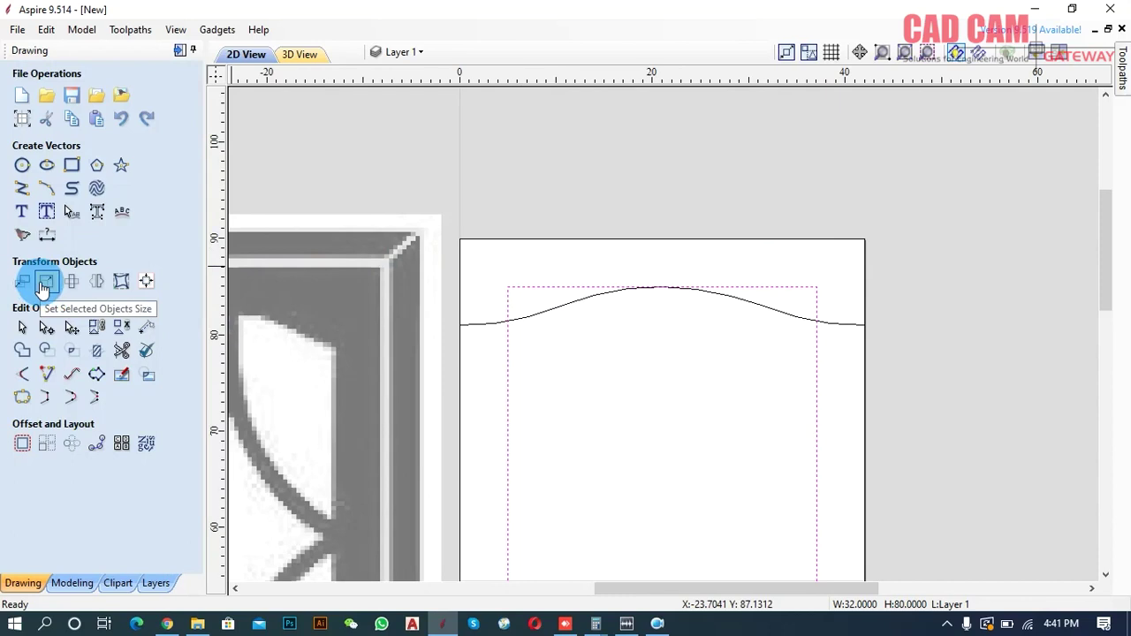
Check the inner rectangle's size: 32.0 wide by 80.0 high.
click(45, 282)
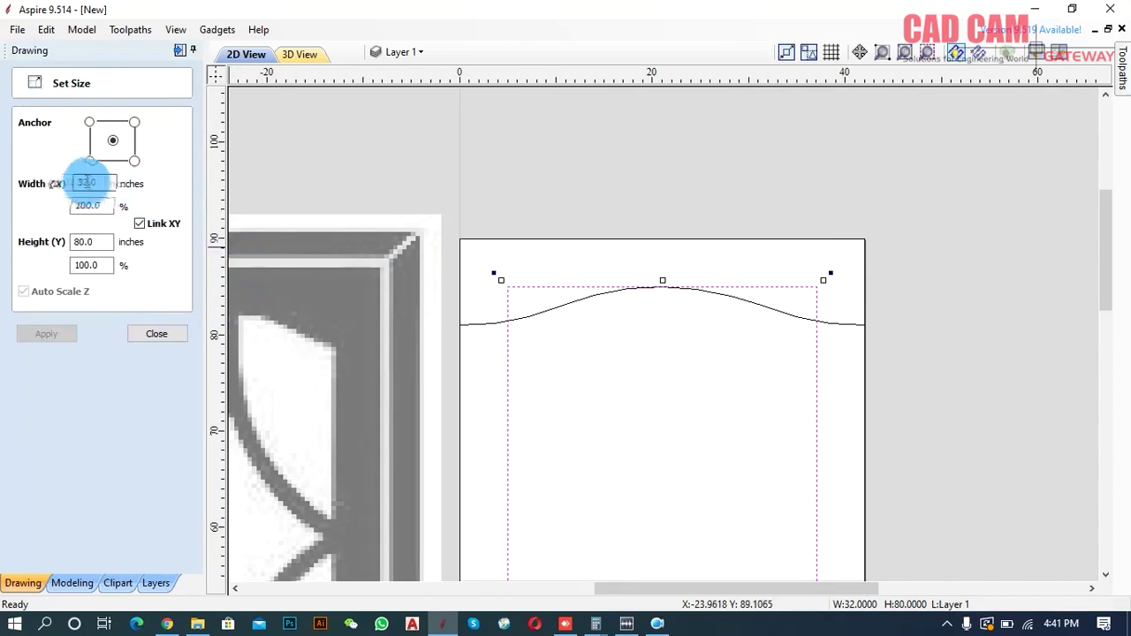
drag(89, 189, 93, 181)
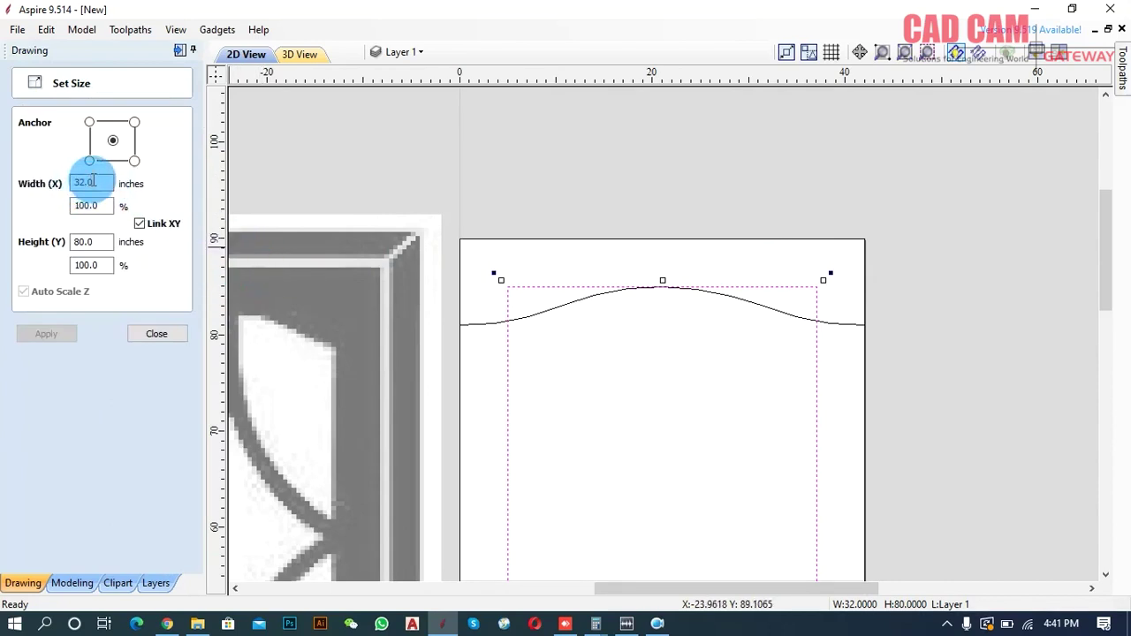
click(82, 246)
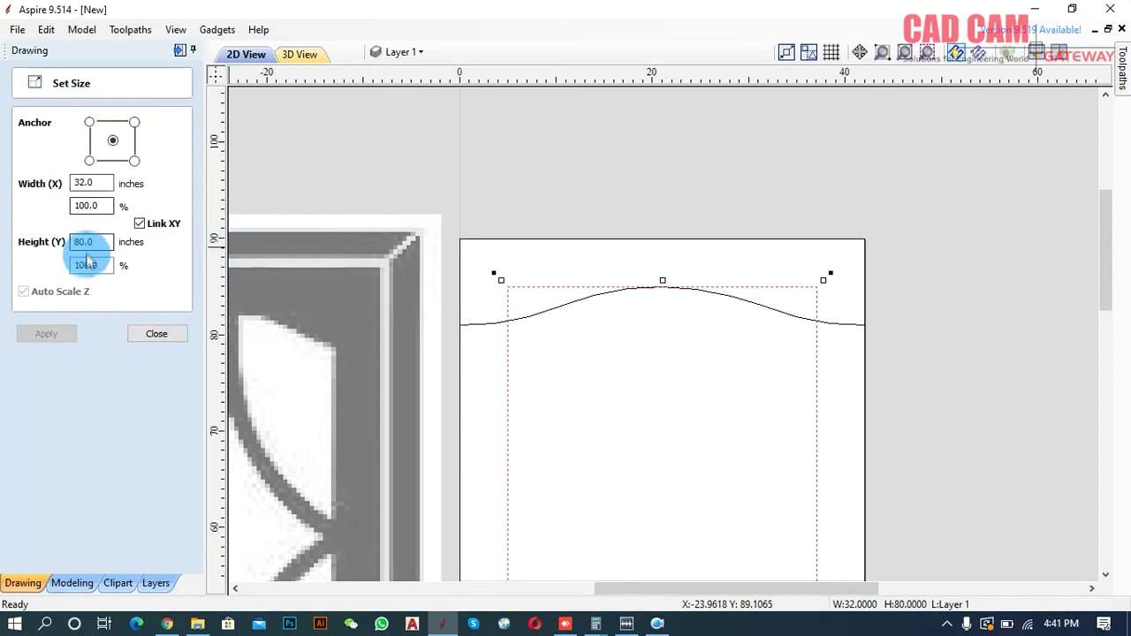
click(114, 323)
click(274, 322)
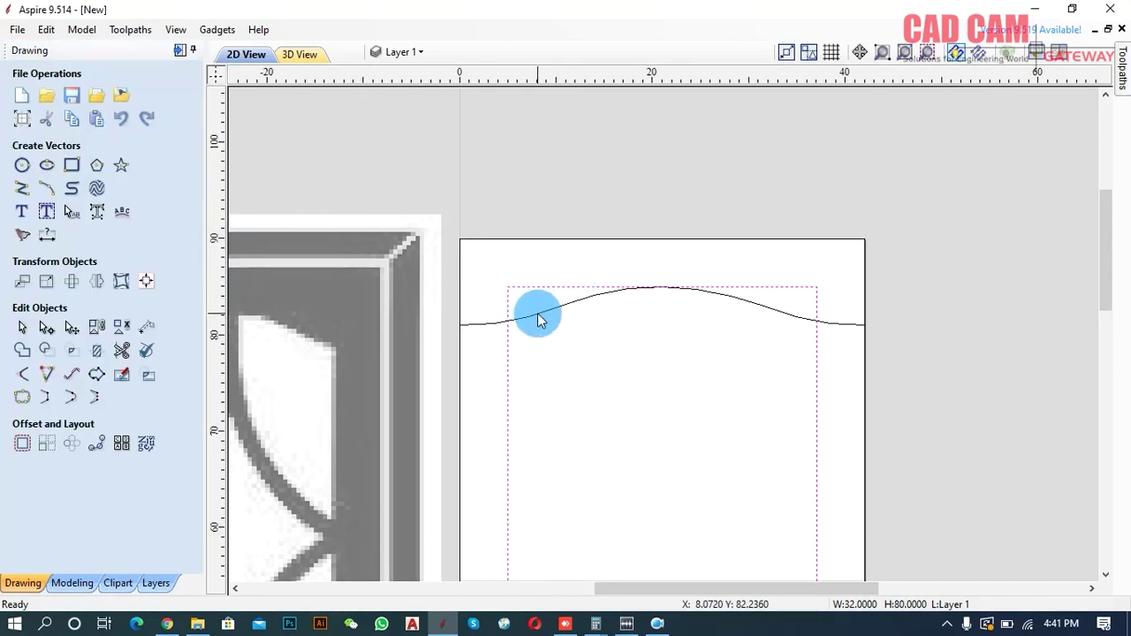
Resize the wavy top curve from 42 to 32 inches wide.
click(541, 320)
click(47, 281)
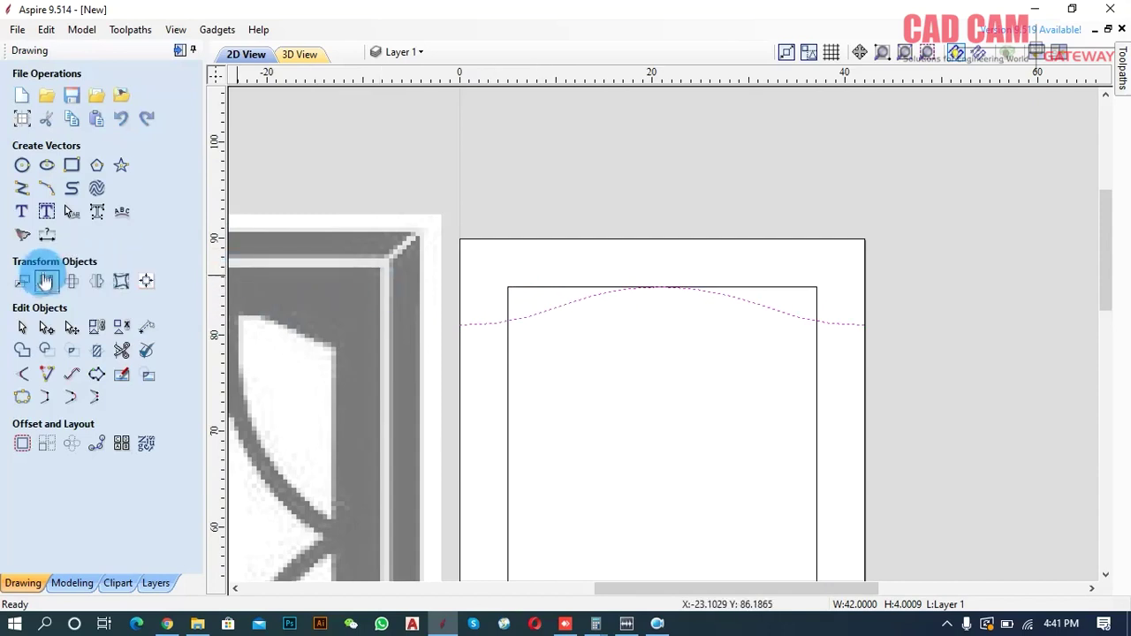
click(47, 281)
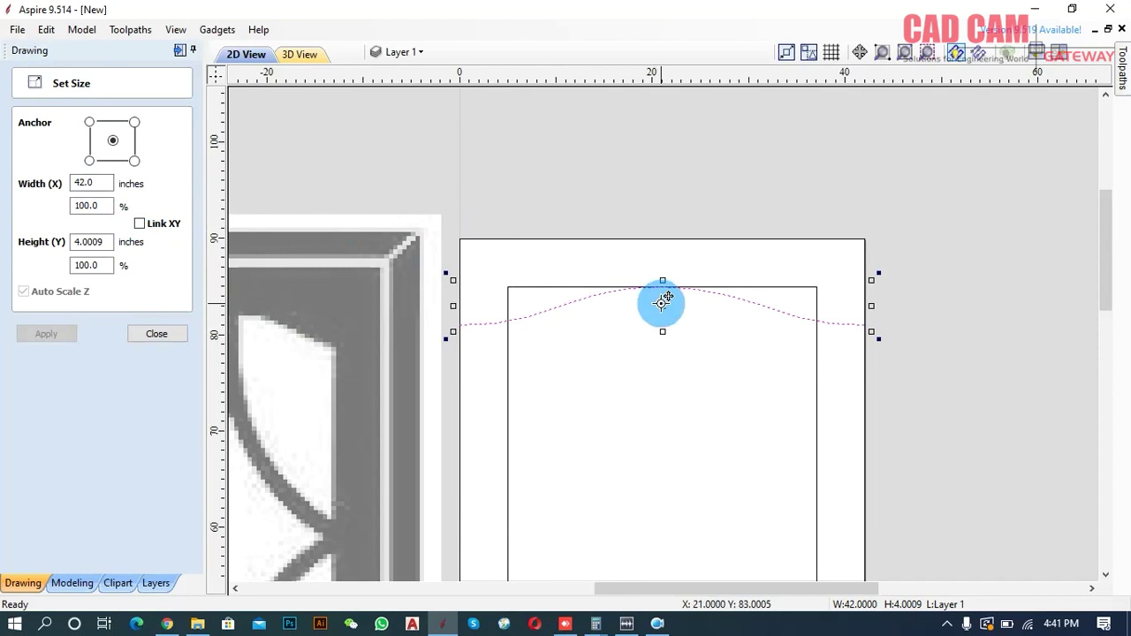
drag(108, 183, 71, 183)
text(32)
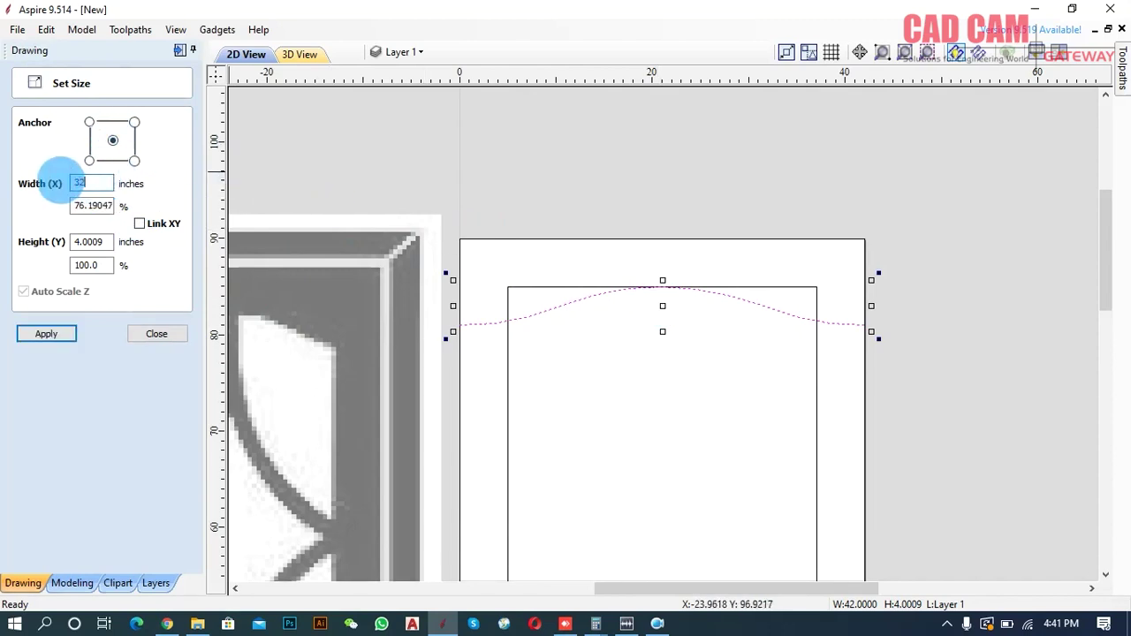
click(89, 242)
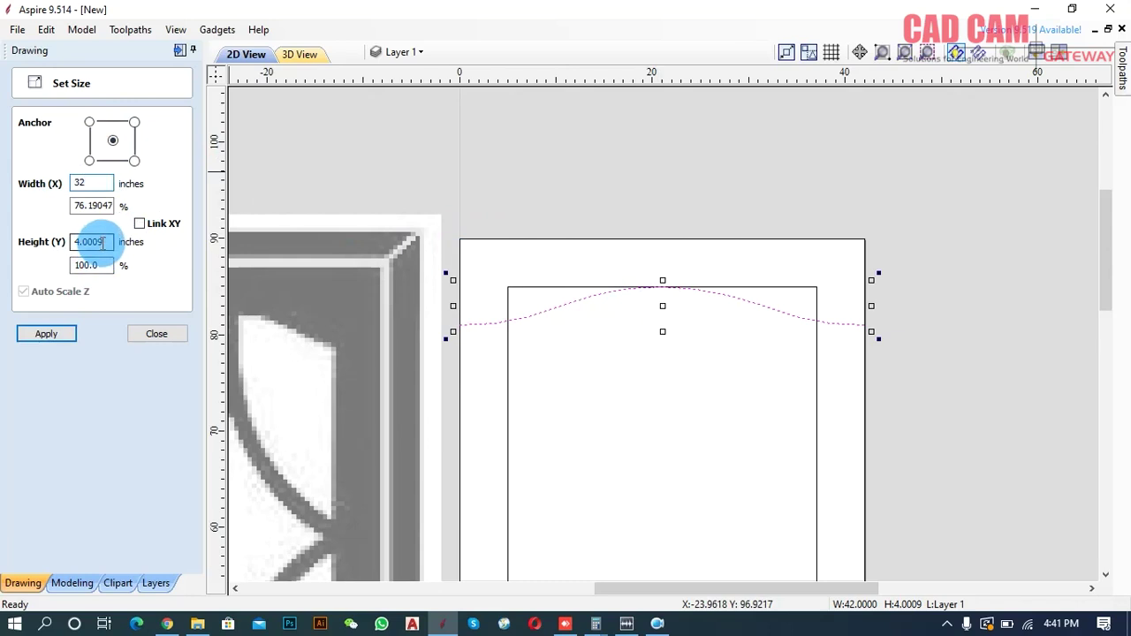
click(70, 333)
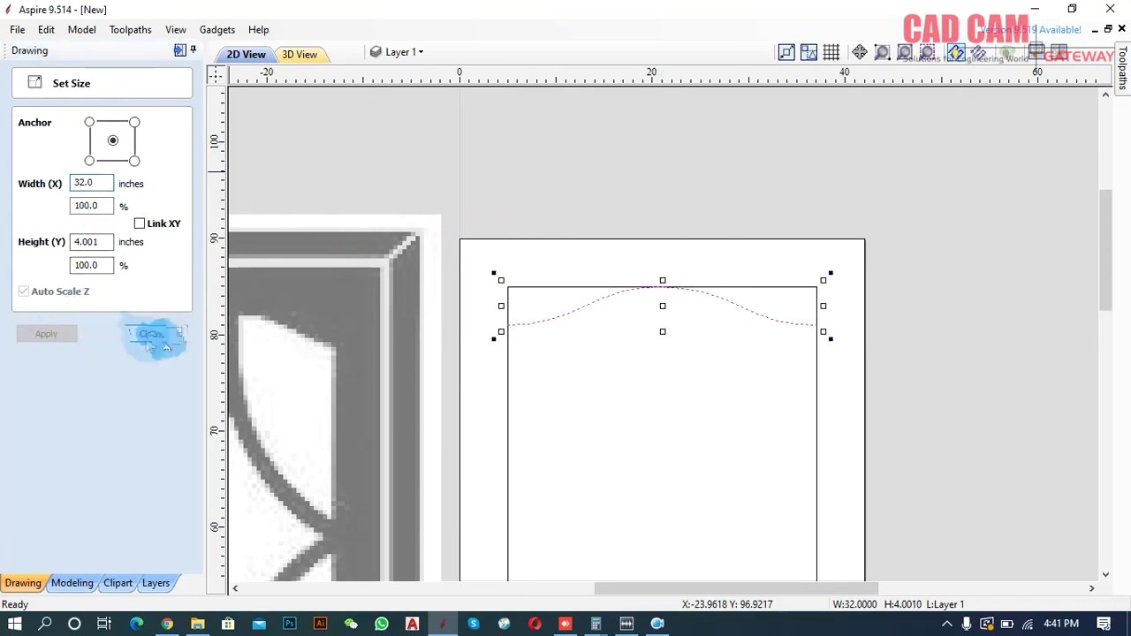
click(560, 360)
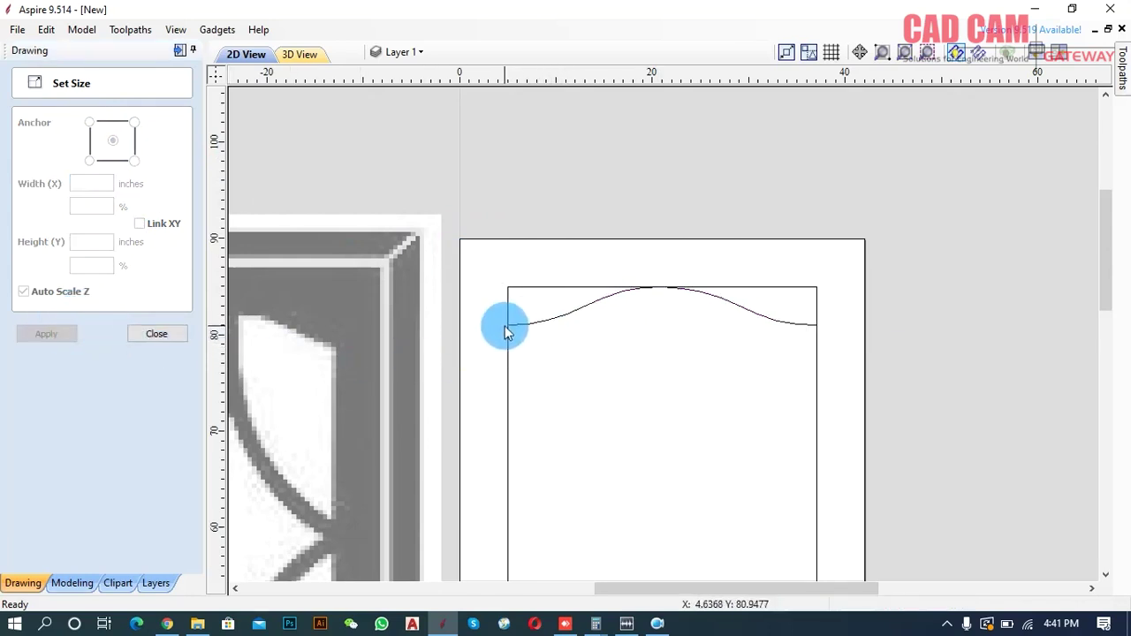
click(157, 334)
scroll(640, 168, down, 3)
scroll(631, 202, down, 1)
scroll(667, 272, up, 1)
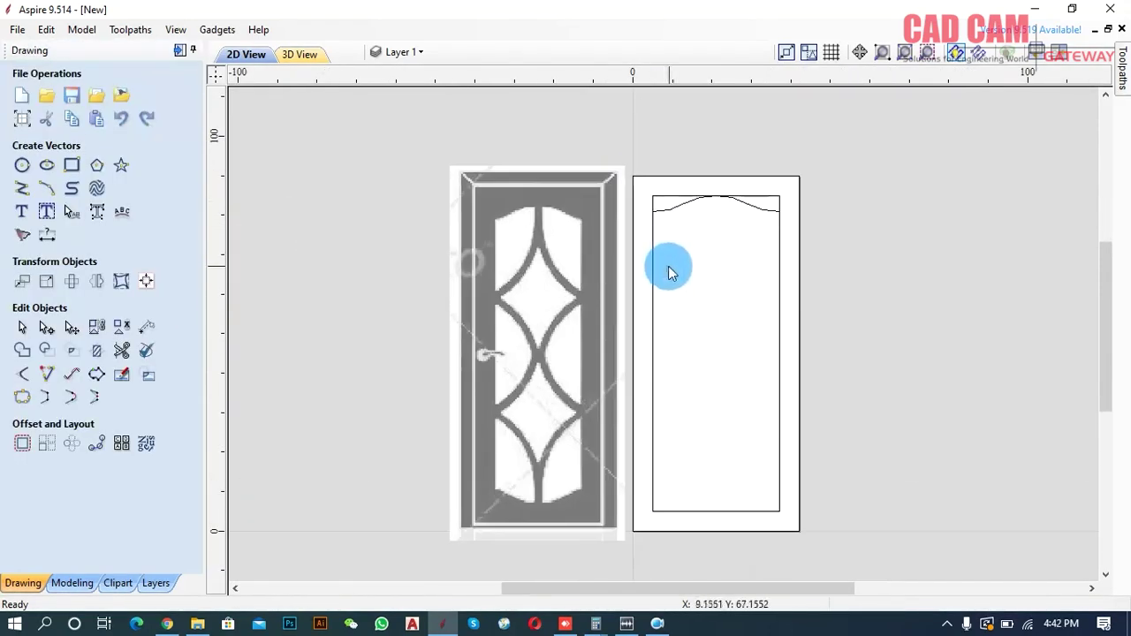
Select the wavy top curve and open Mirror with Create a mirrored copy ticked.
drag(738, 205, 745, 212)
click(745, 206)
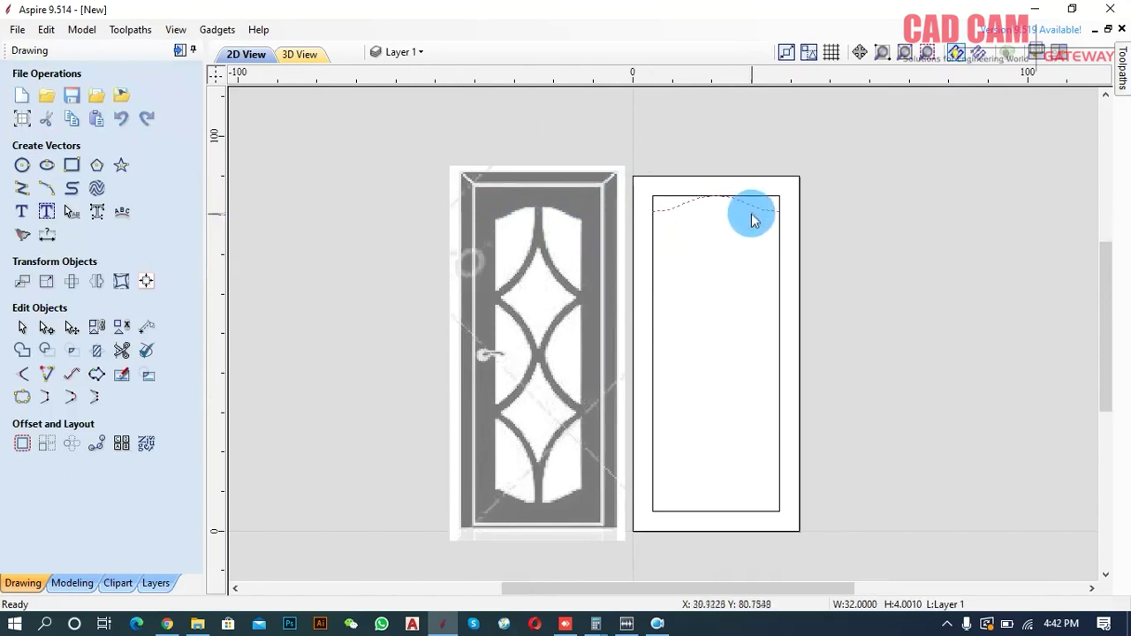
click(97, 283)
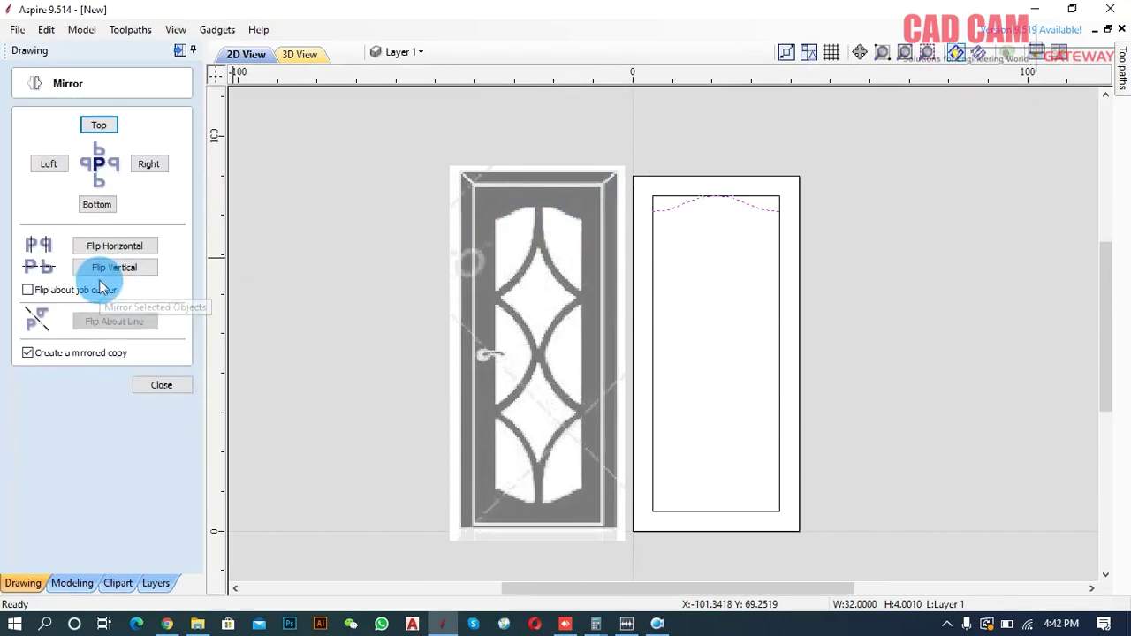
click(27, 353)
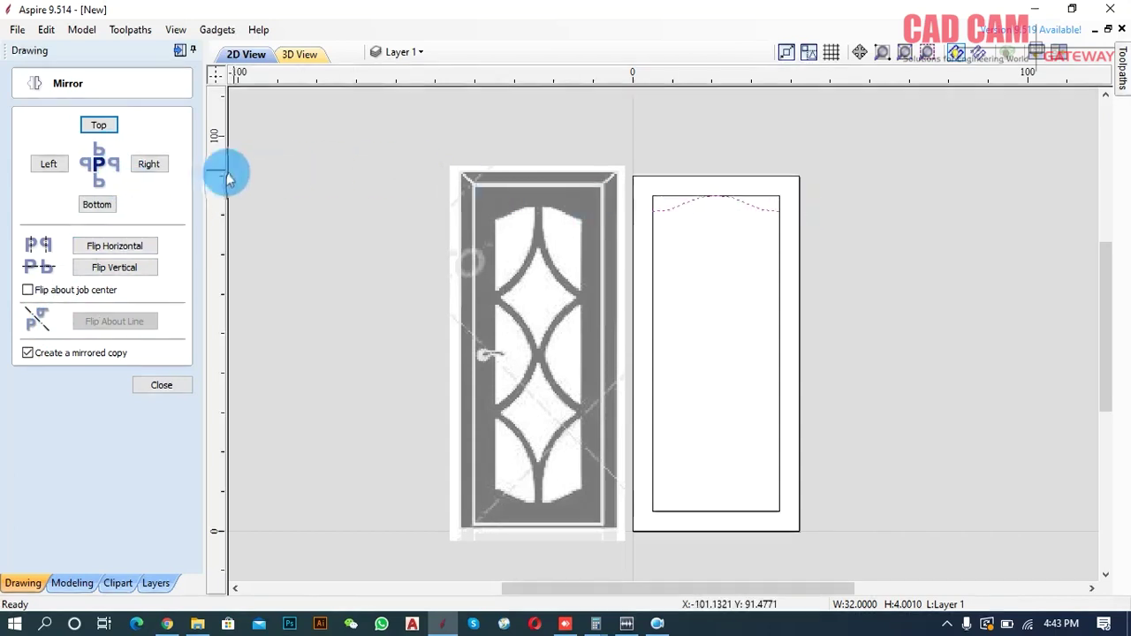
Mirror a copy of the top curve downward, add the inner rectangle to the selection, and close Mirror.
click(97, 205)
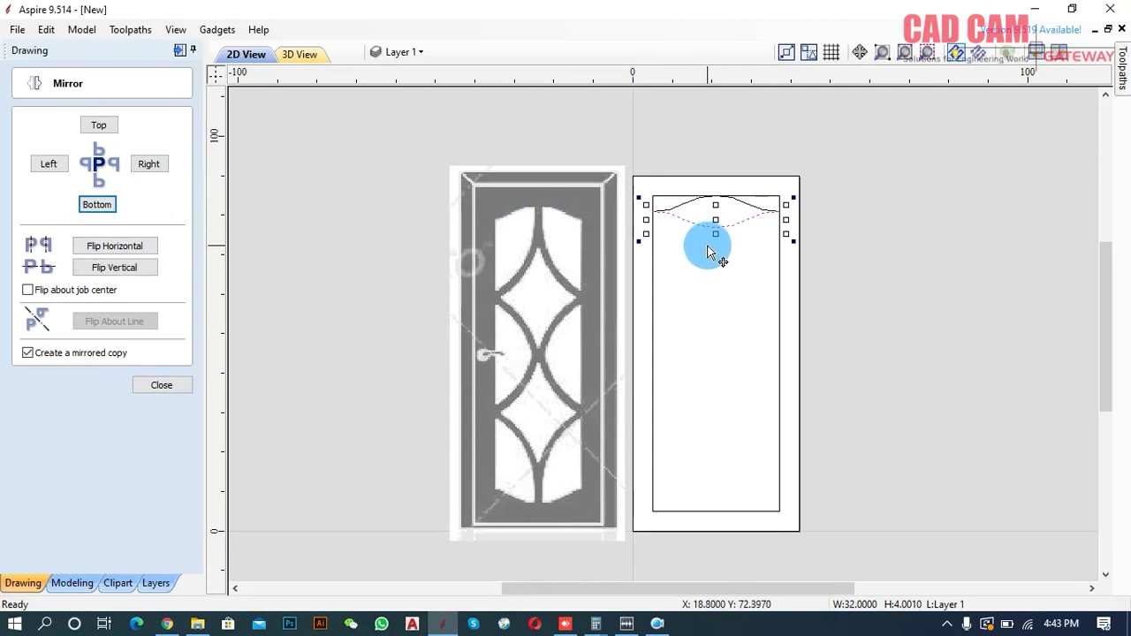
click(117, 267)
click(118, 268)
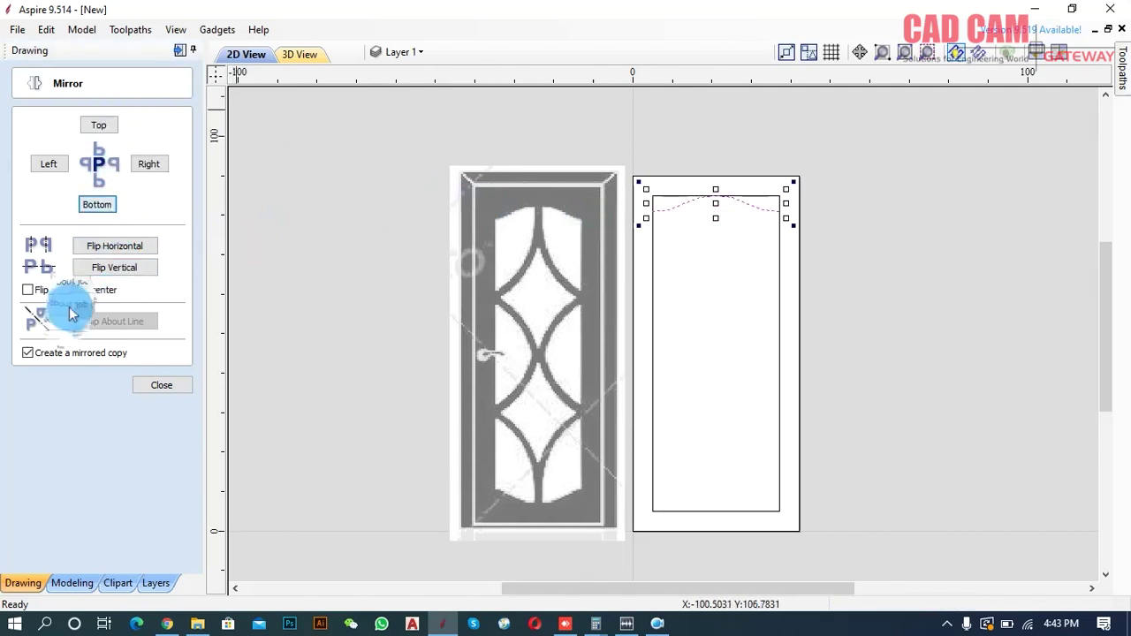
click(27, 353)
click(27, 353)
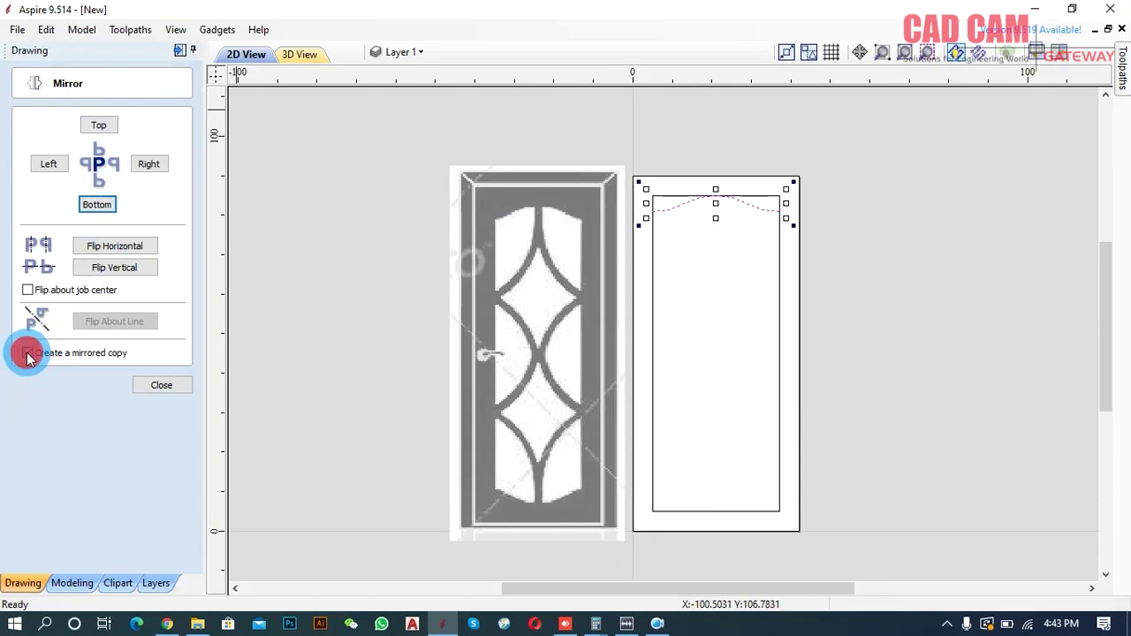
click(97, 204)
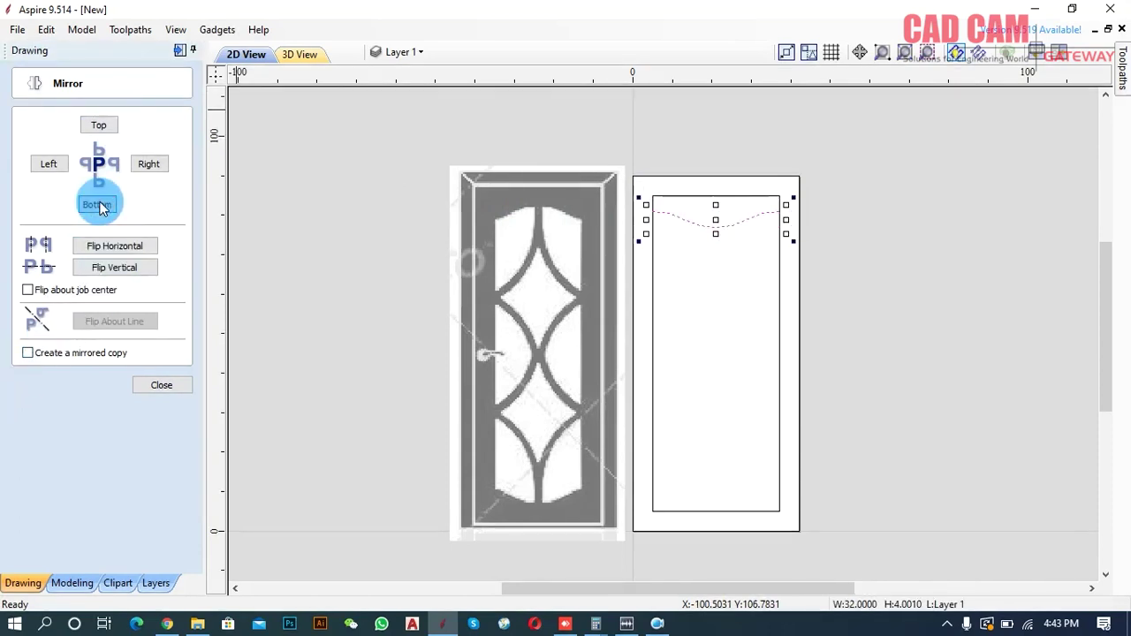
click(99, 125)
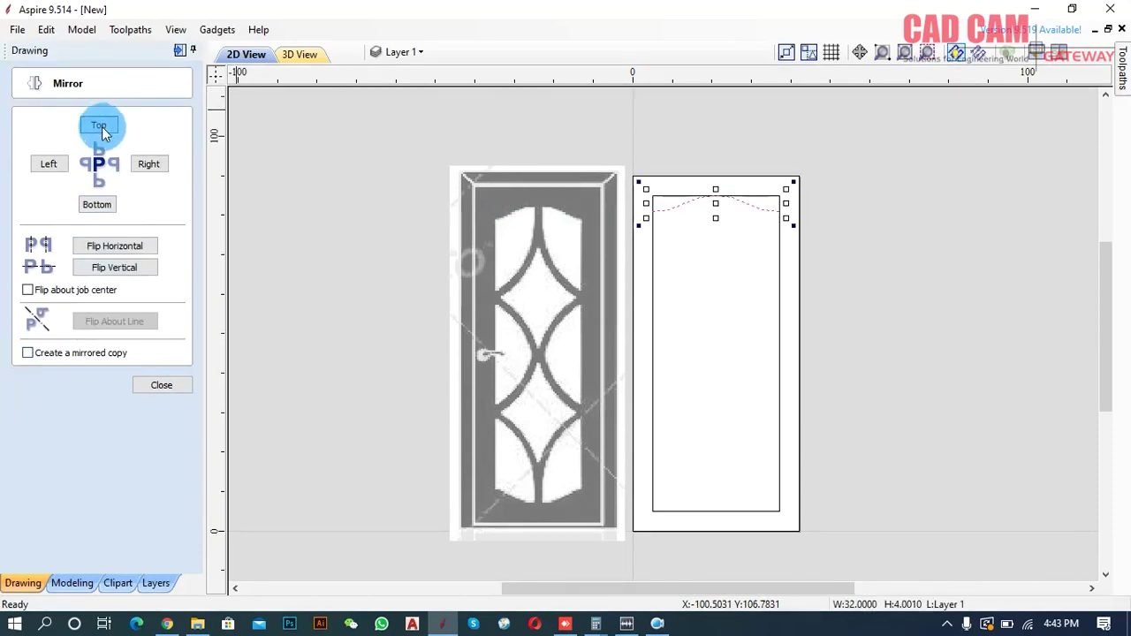
click(29, 353)
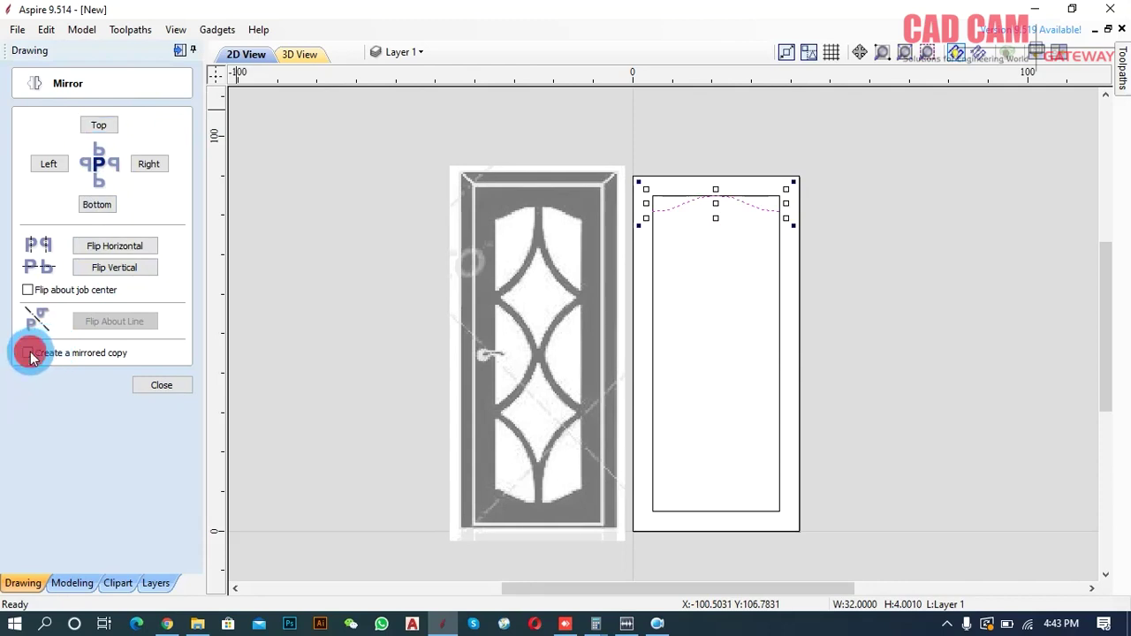
click(97, 204)
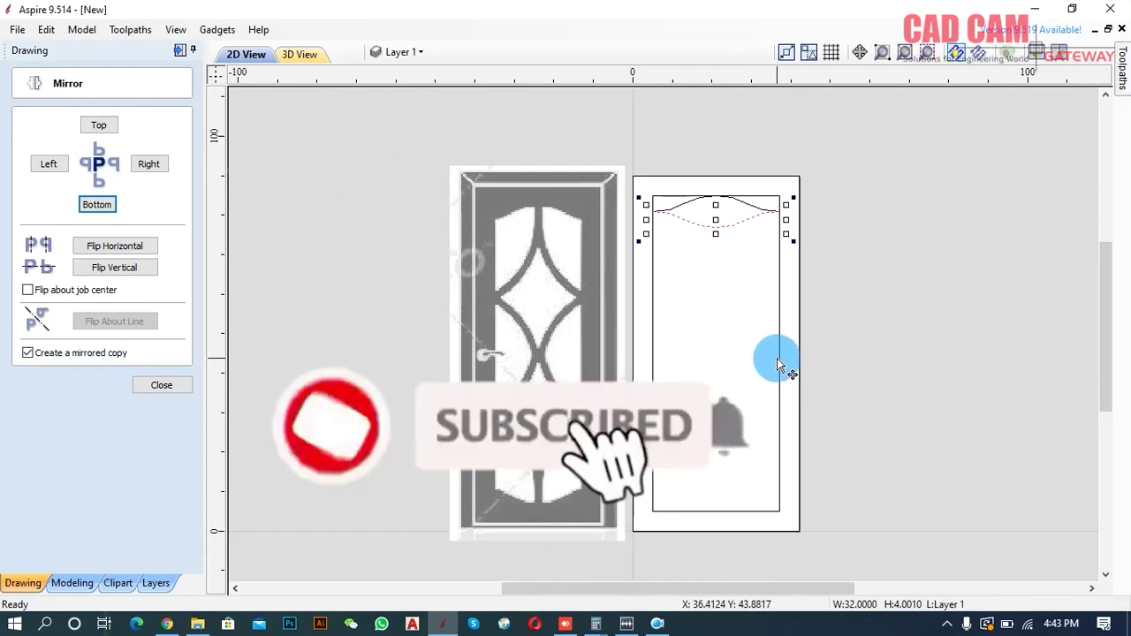
shift+click(778, 363)
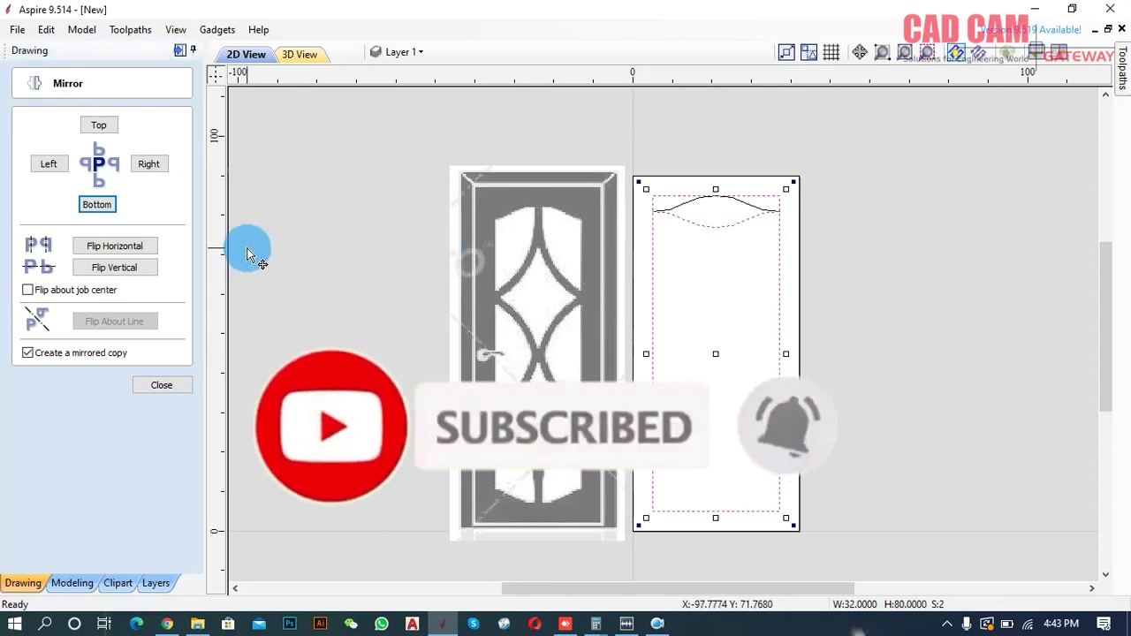
click(162, 385)
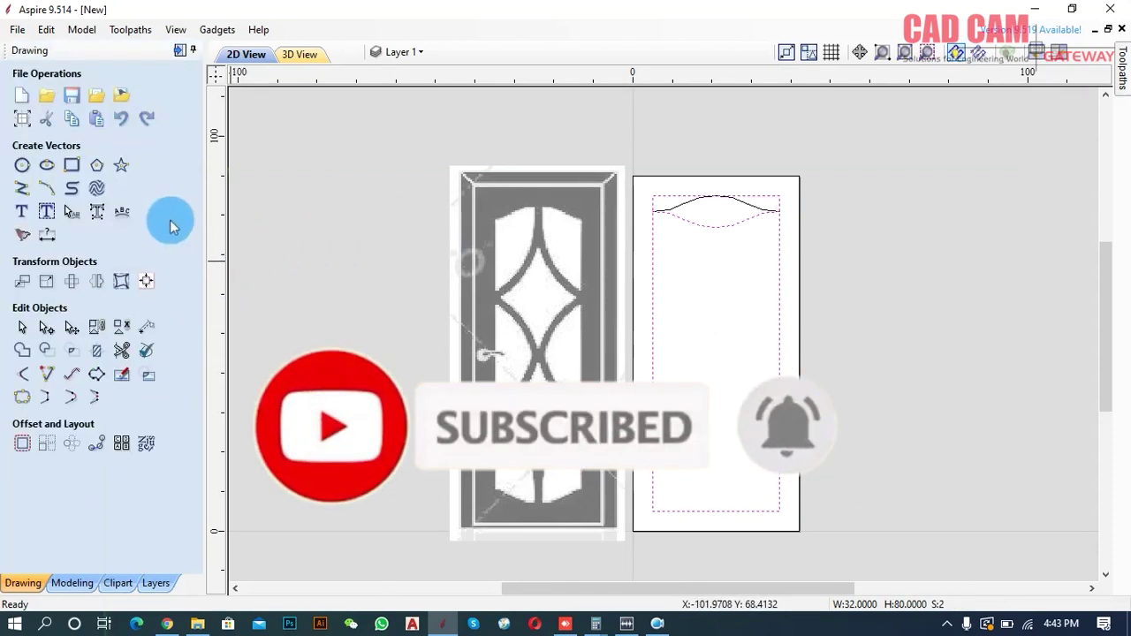
Align the mirrored curve to the inner rectangle's bottom inside edge.
click(146, 281)
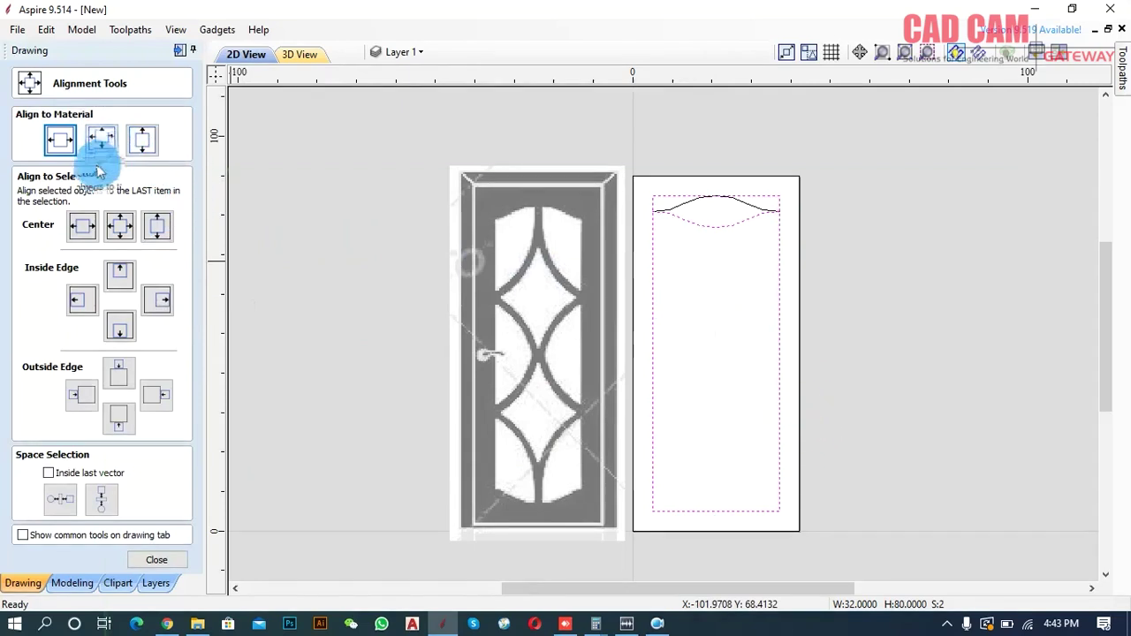
click(120, 424)
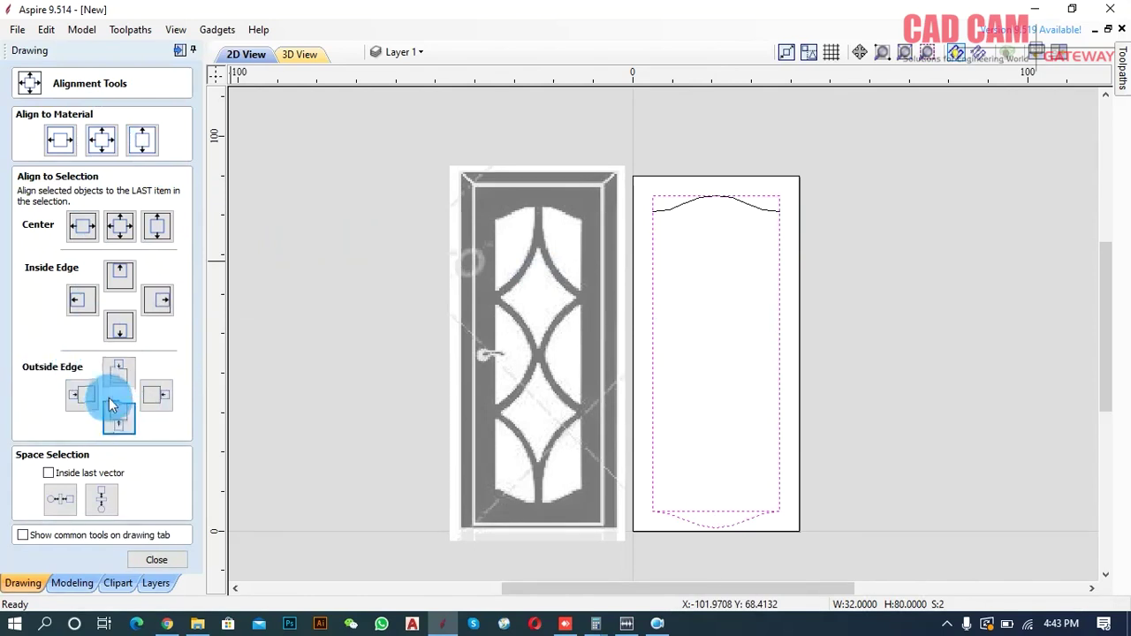
click(118, 330)
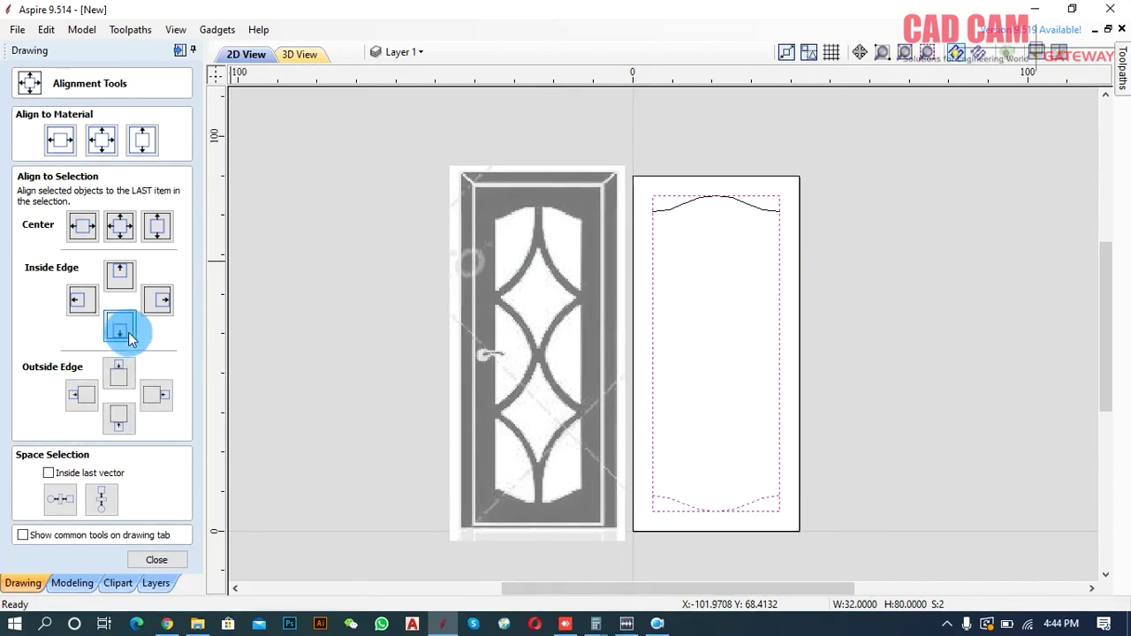
click(157, 559)
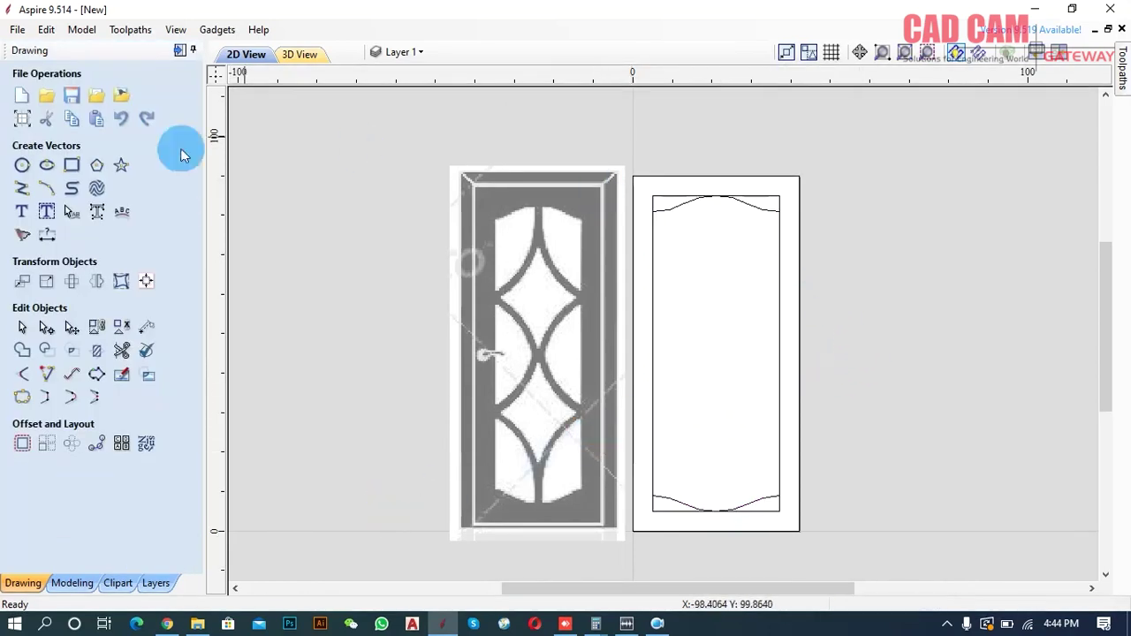
click(123, 353)
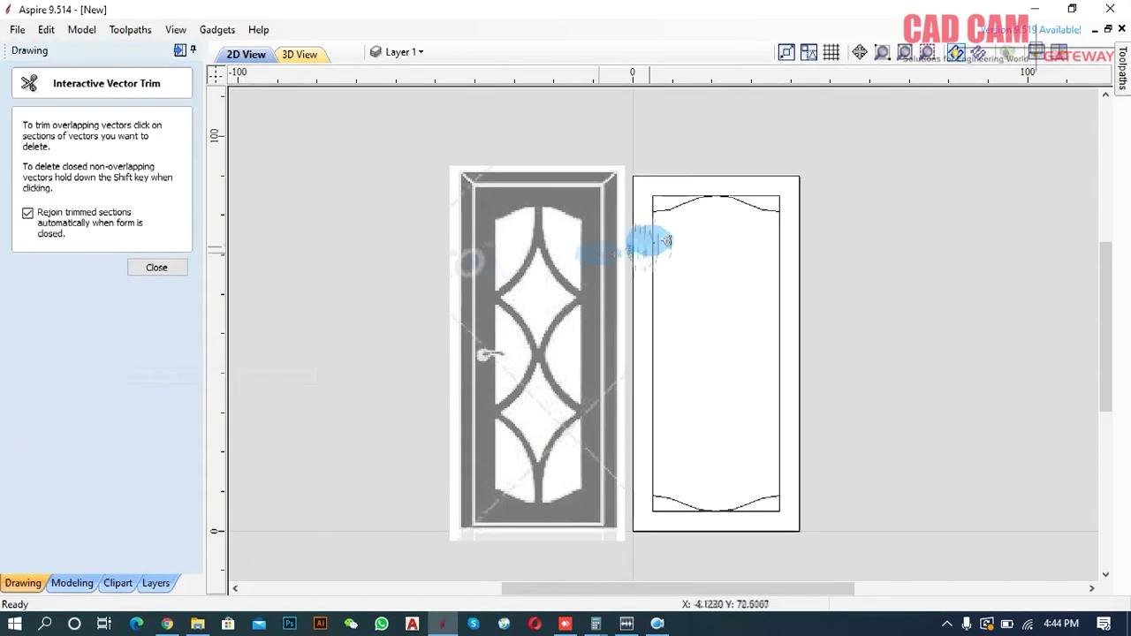
Trim away the inner rectangle's straight top and bottom edges, leaving the wavy curves.
click(662, 196)
click(670, 511)
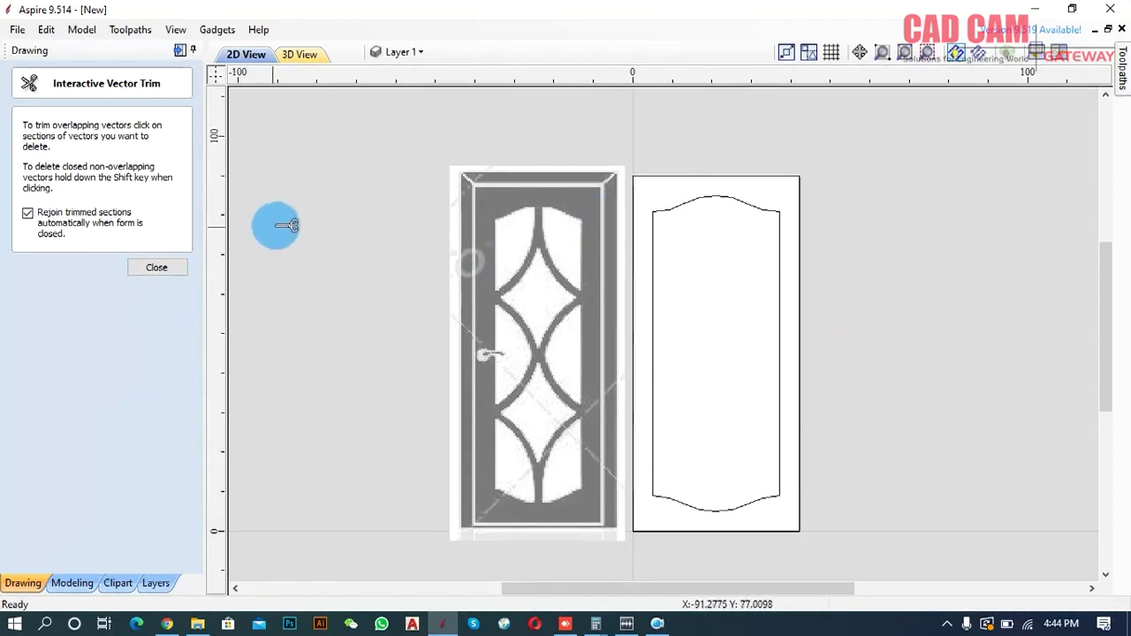
click(156, 267)
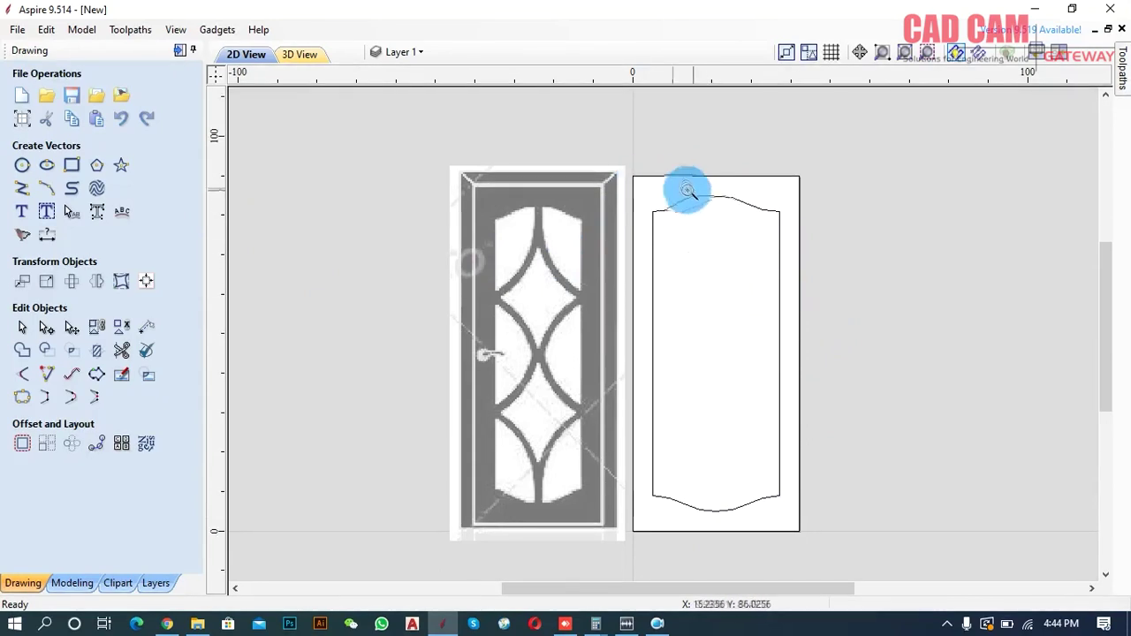
drag(463, 169, 804, 245)
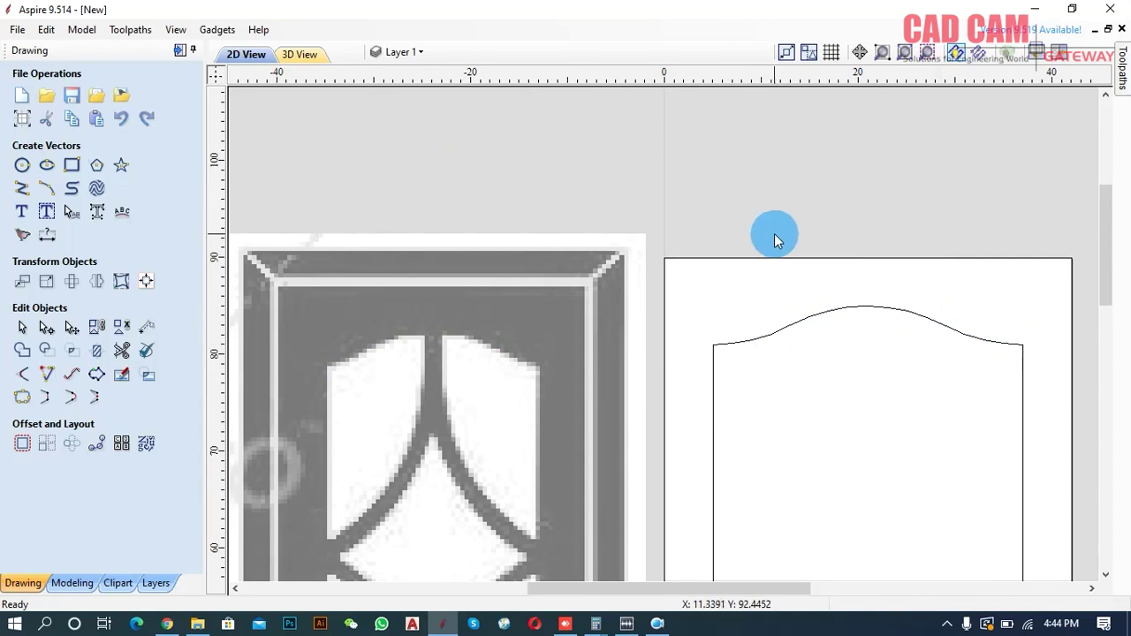
Place a vertical and a horizontal guideline crossing at the door panel's centre.
scroll(775, 235, down, 2)
scroll(775, 235, down, 2)
scroll(775, 265, down, 1)
scroll(783, 366, up, 1)
drag(1103, 300, 1102, 325)
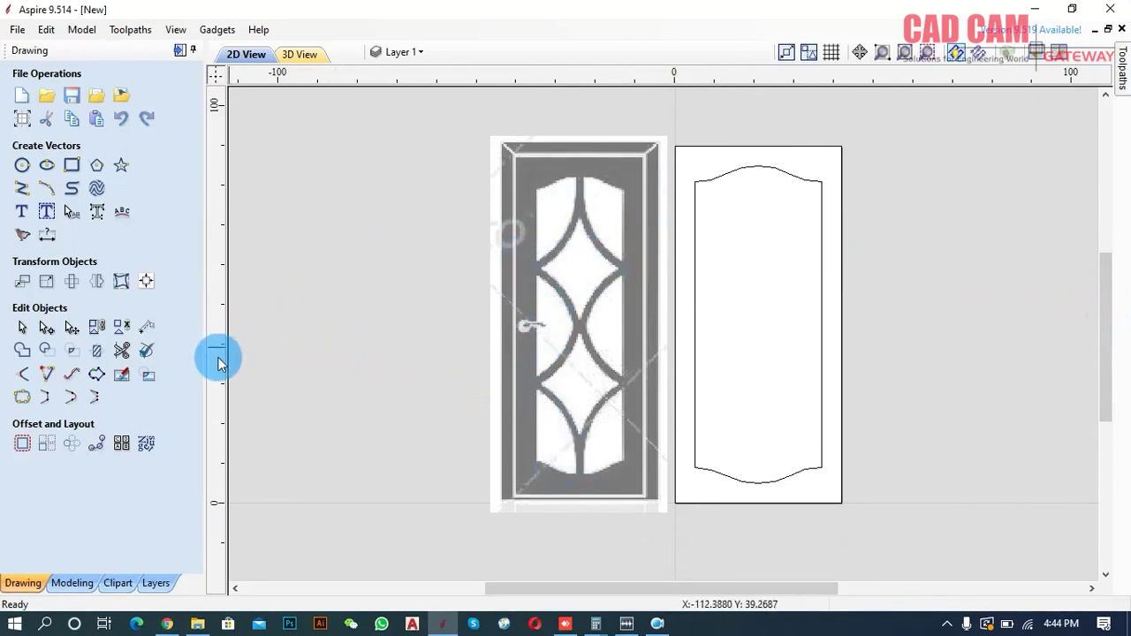
drag(219, 363, 757, 167)
drag(719, 78, 696, 325)
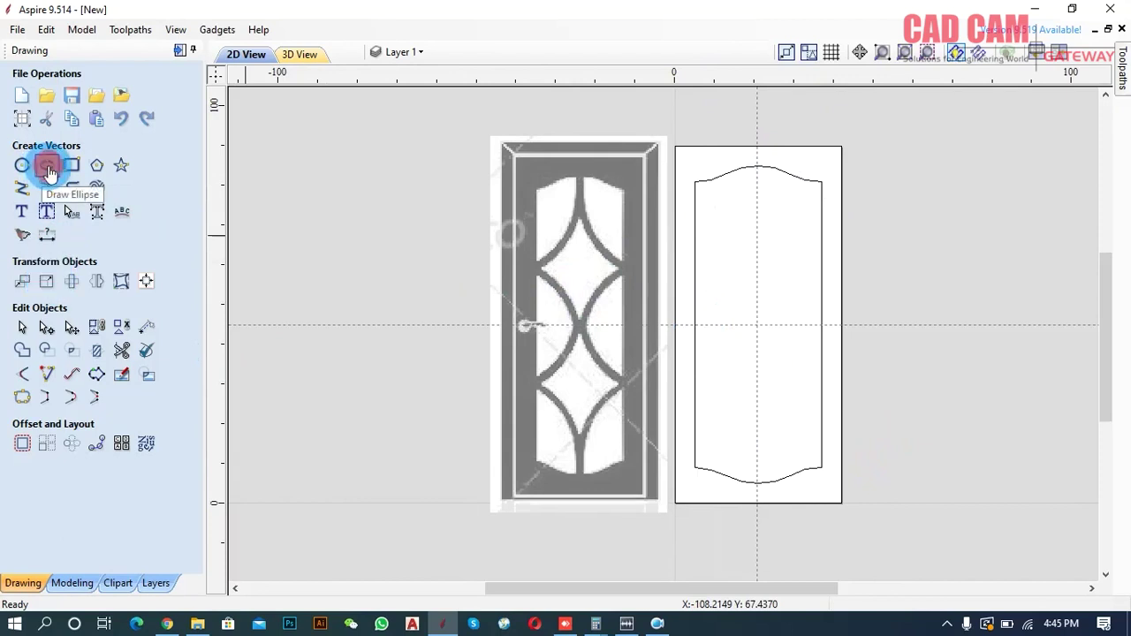
Draw a 32 x 34 ellipse on the horizontal guide, its right edge touching the vertical guide.
click(49, 170)
mouse_move(698, 321)
mouse_down()
mouse_move(758, 310)
mouse_move(762, 235)
mouse_move(763, 258)
mouse_up()
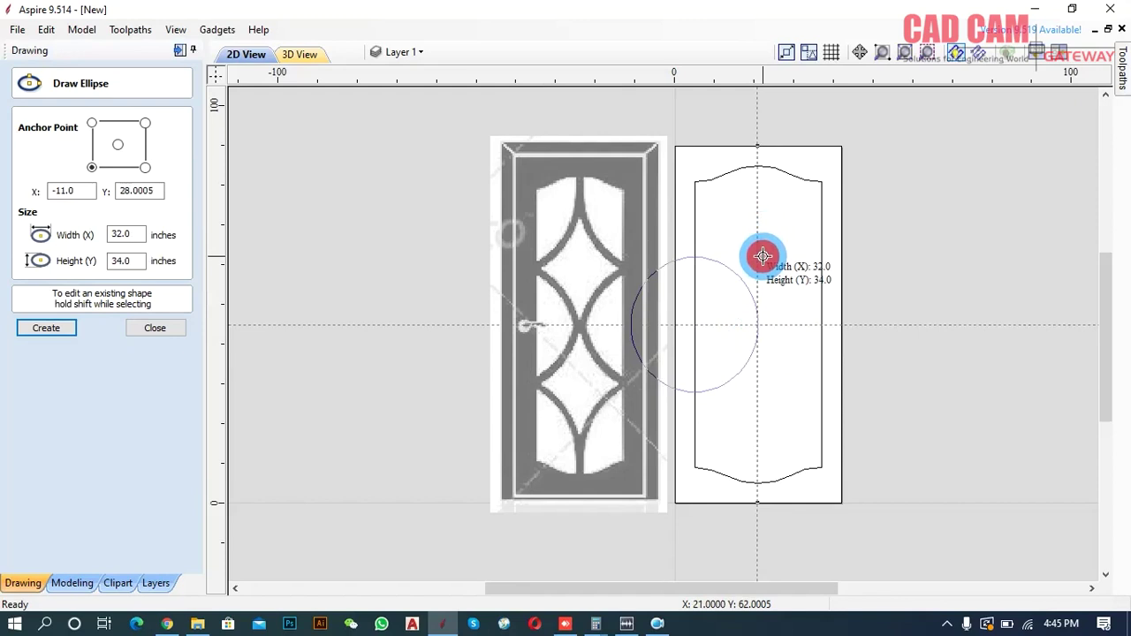
drag(763, 257, 763, 257)
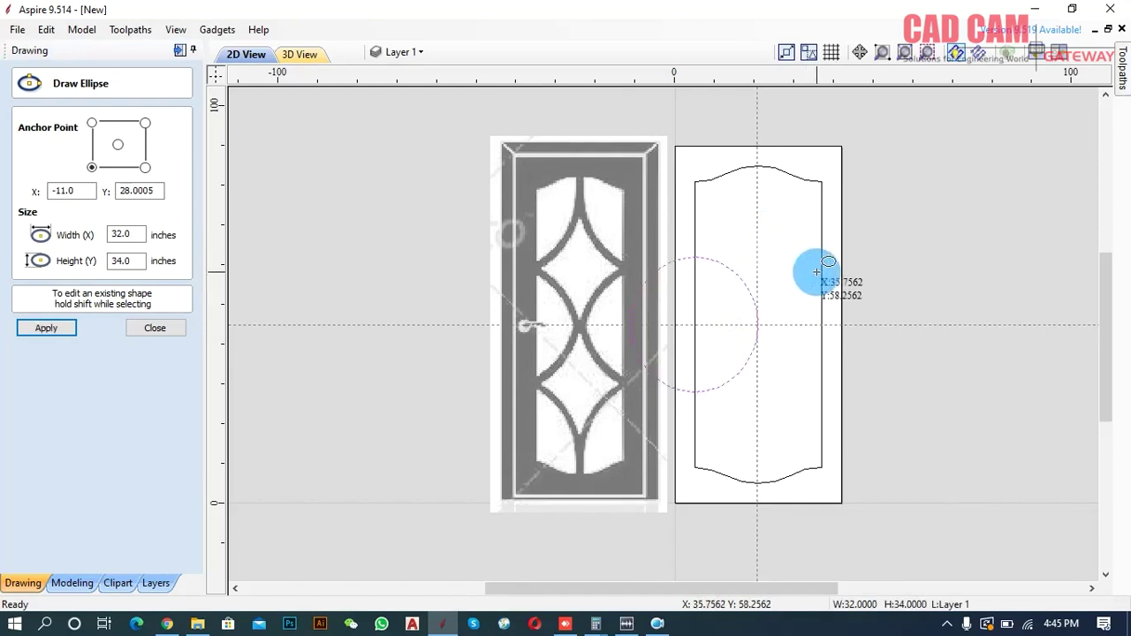
click(155, 328)
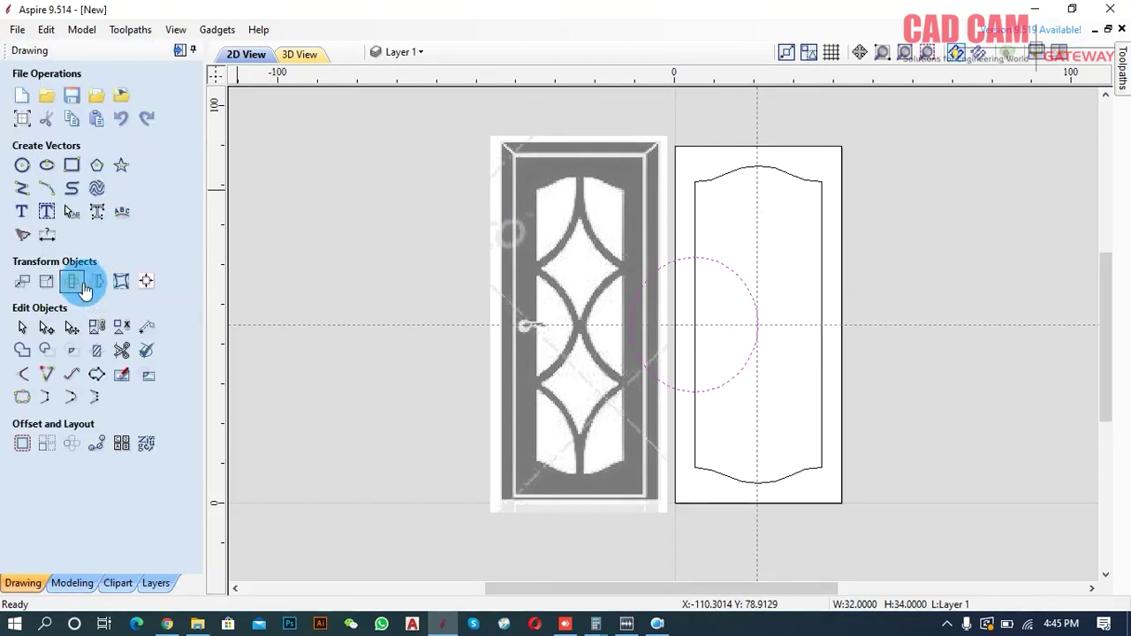
Mirror copies of the ellipse above and below it, then select all three stacked ellipses.
click(94, 281)
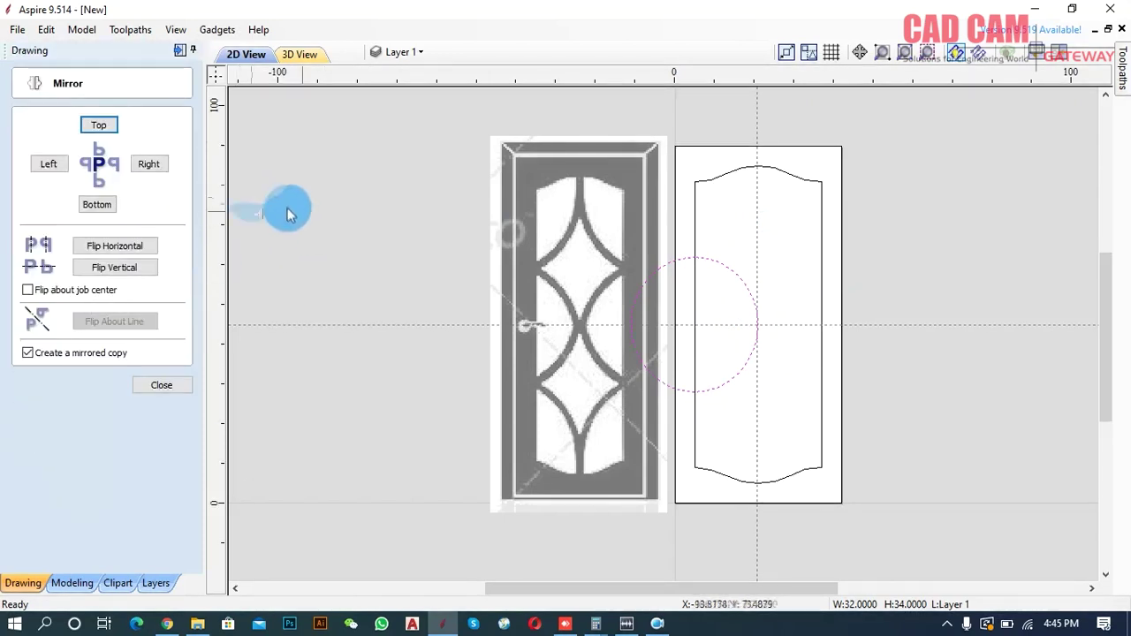
click(99, 127)
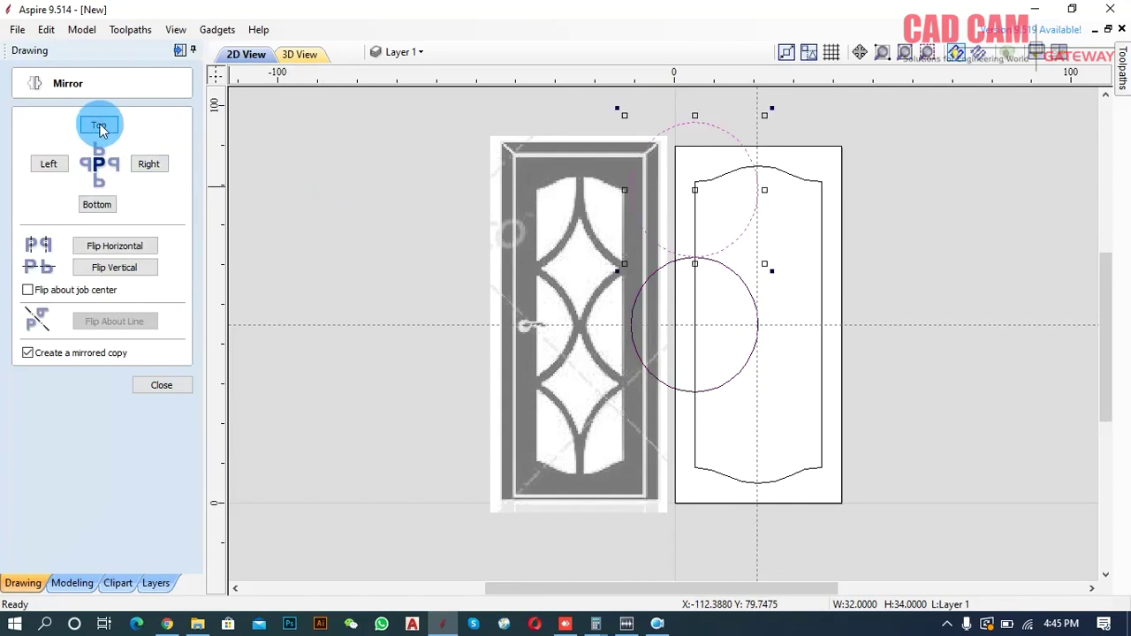
click(681, 389)
click(97, 204)
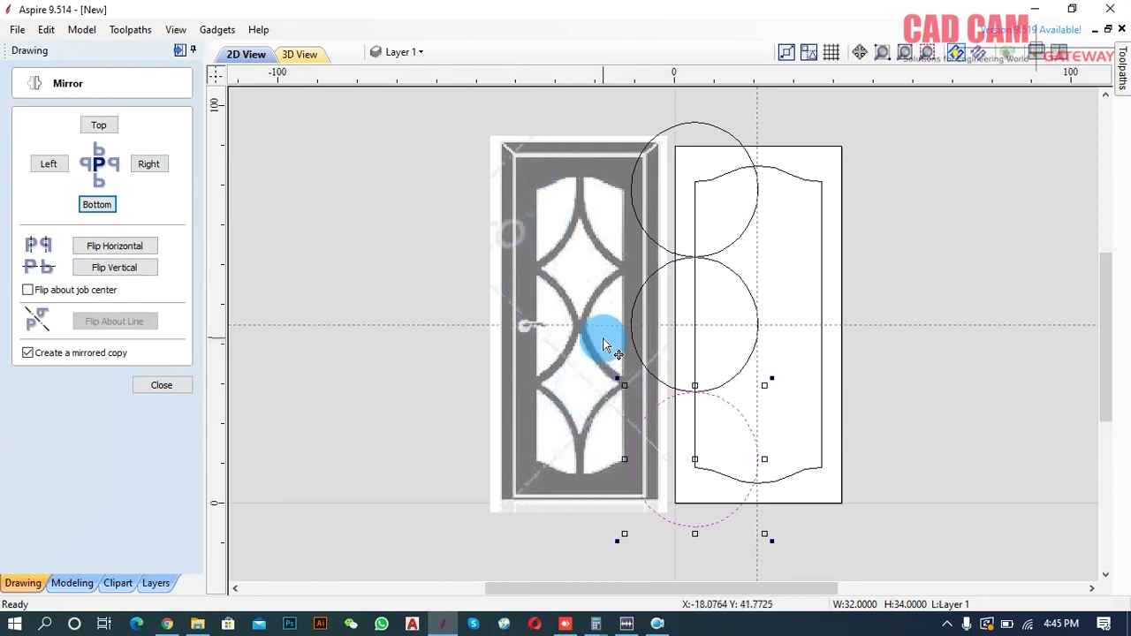
click(205, 384)
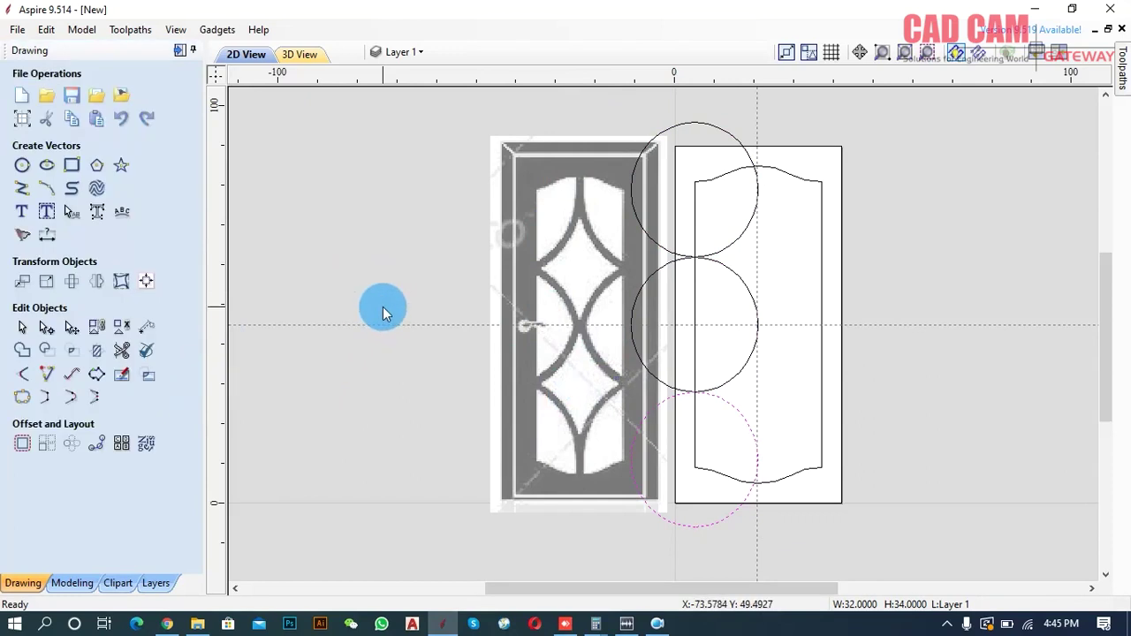
drag(721, 225, 707, 413)
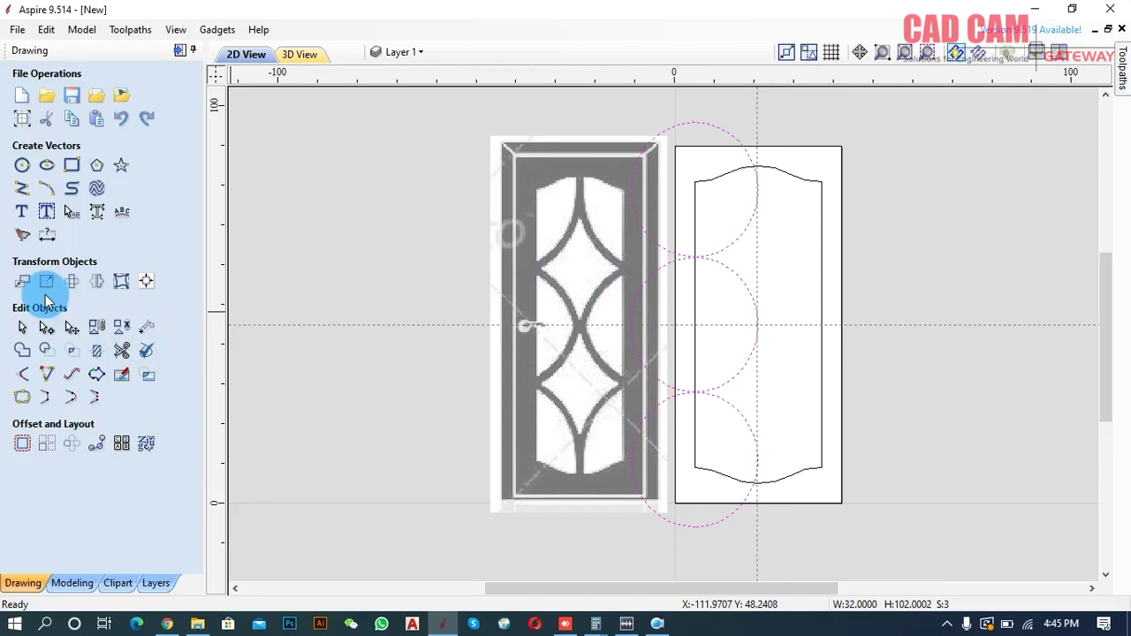
Offset the three ellipses by 1 inch on both sides.
click(24, 445)
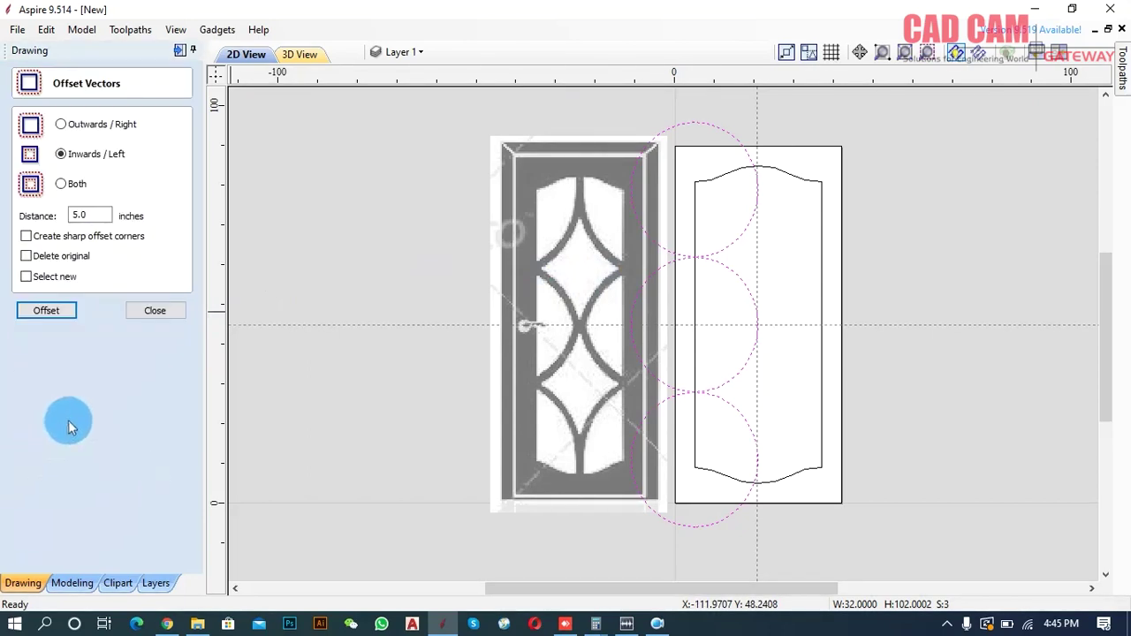
click(68, 163)
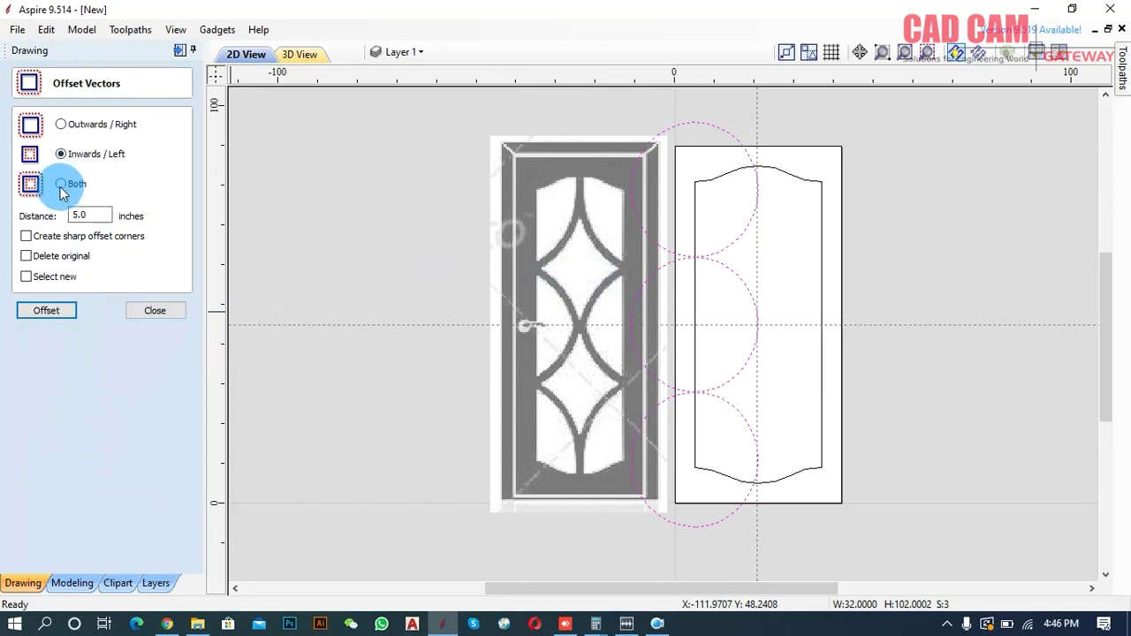
click(61, 185)
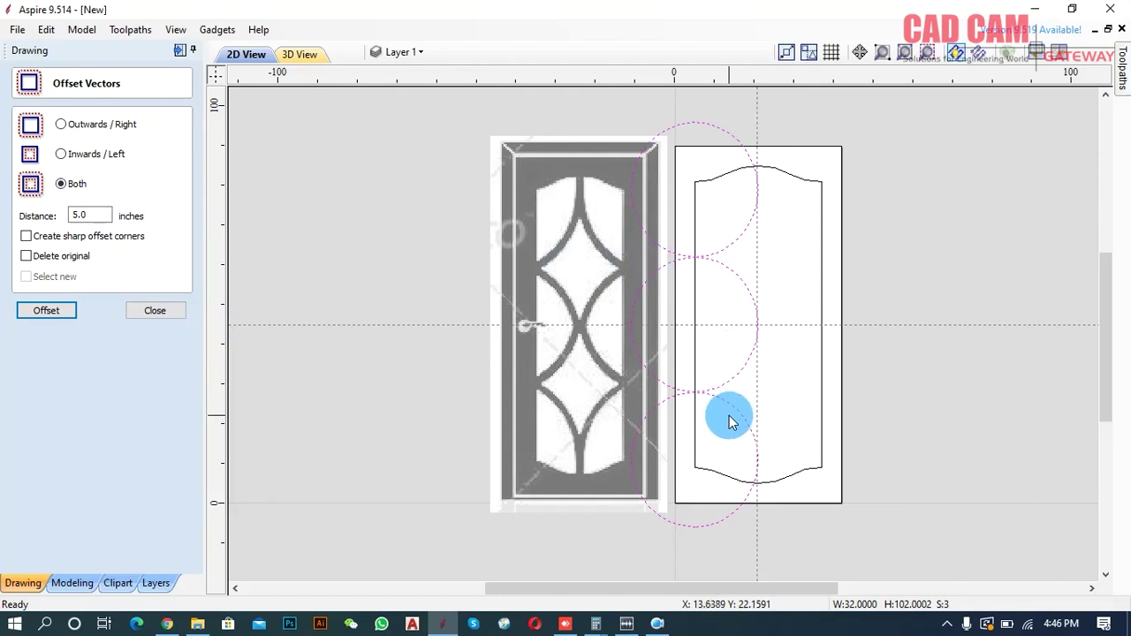
double_click(97, 215)
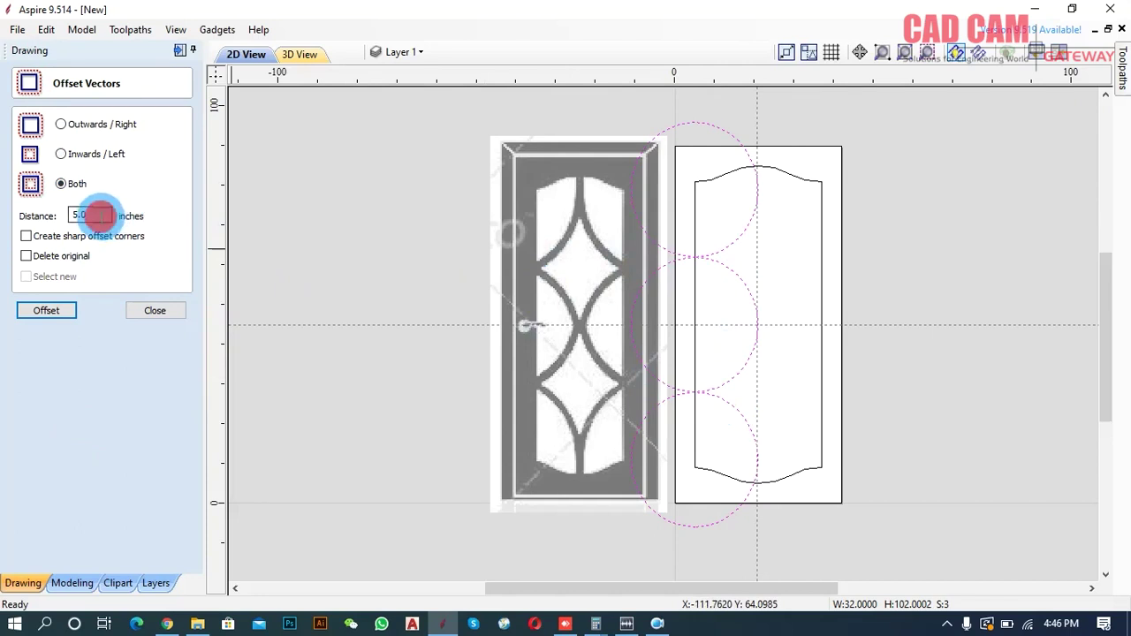
click(26, 235)
text(1)
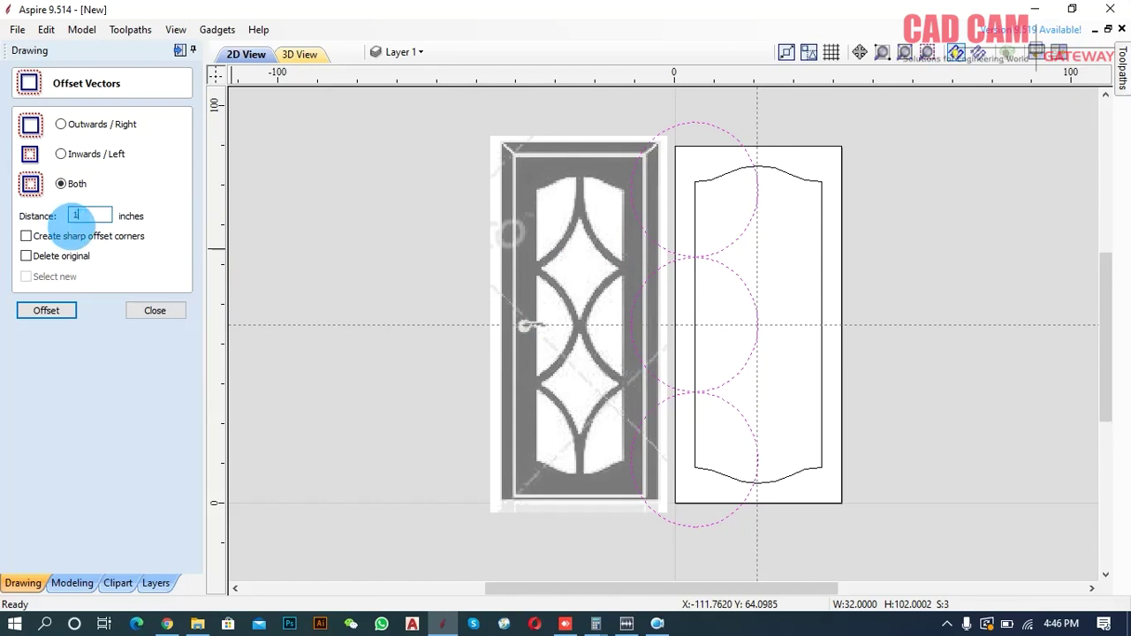
click(61, 184)
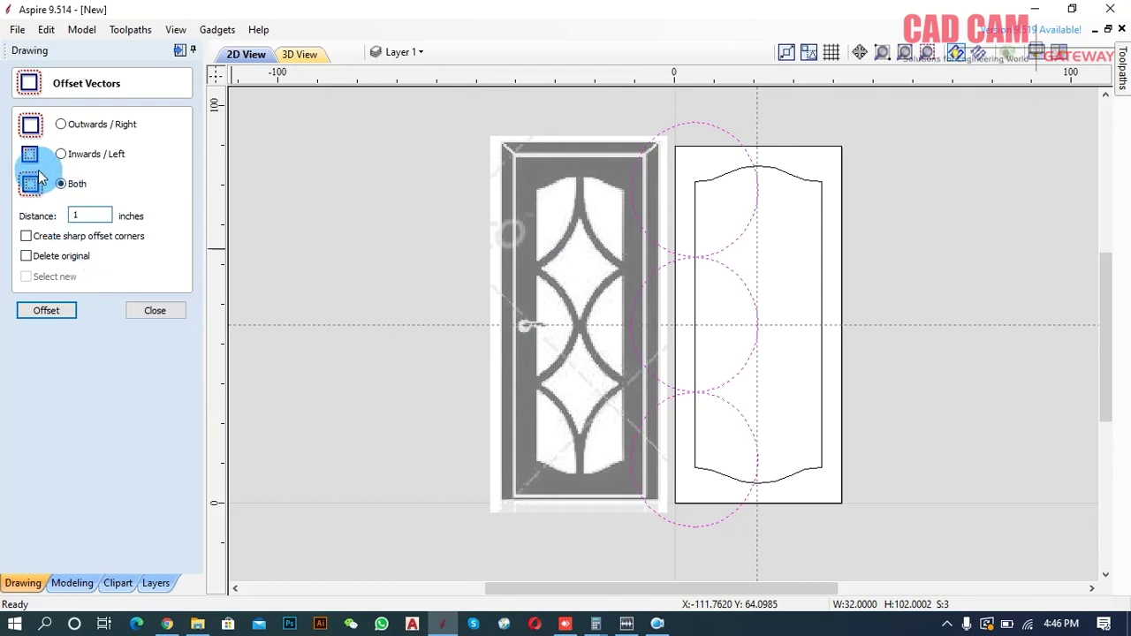
click(62, 314)
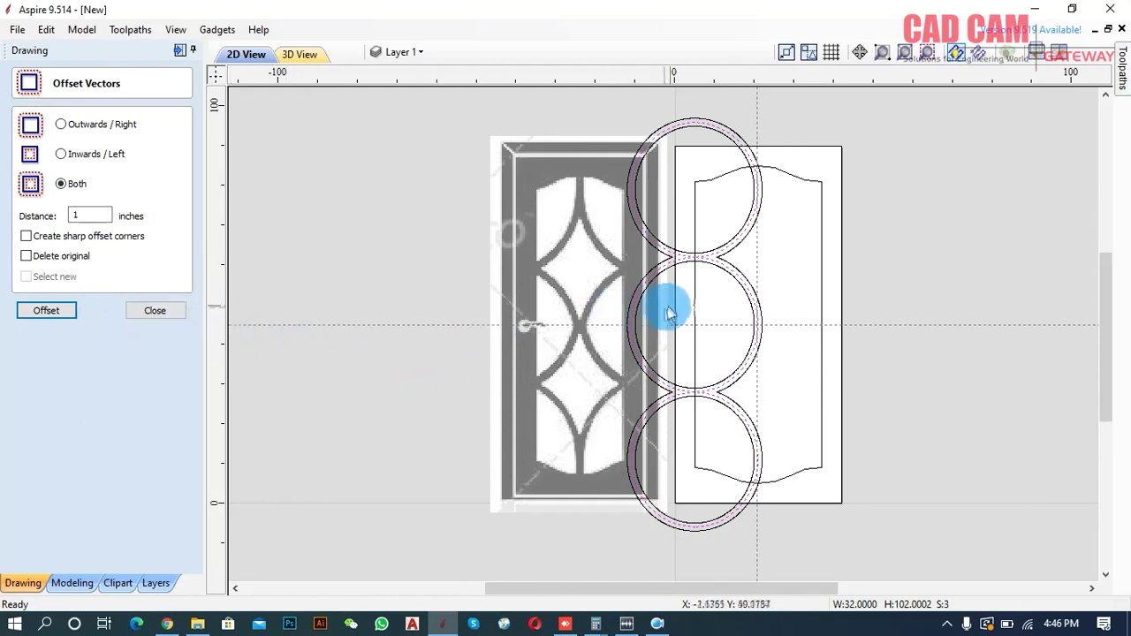
Inspect the new rings, reselect the ringed ellipses, and close the Offset panel.
click(709, 270)
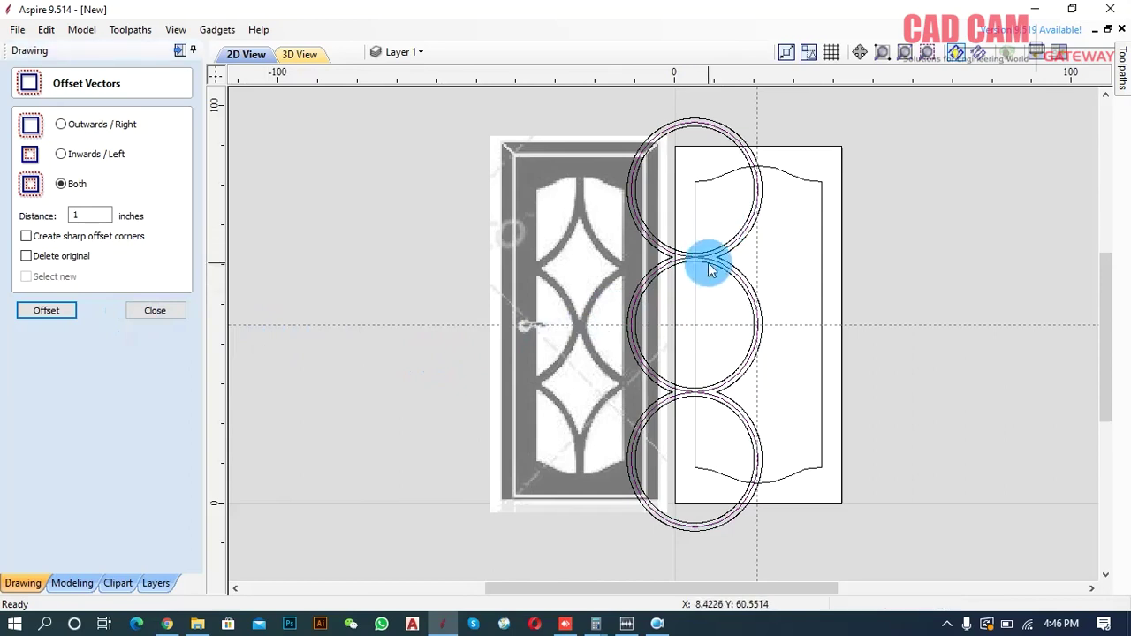
scroll(709, 261, up, 3)
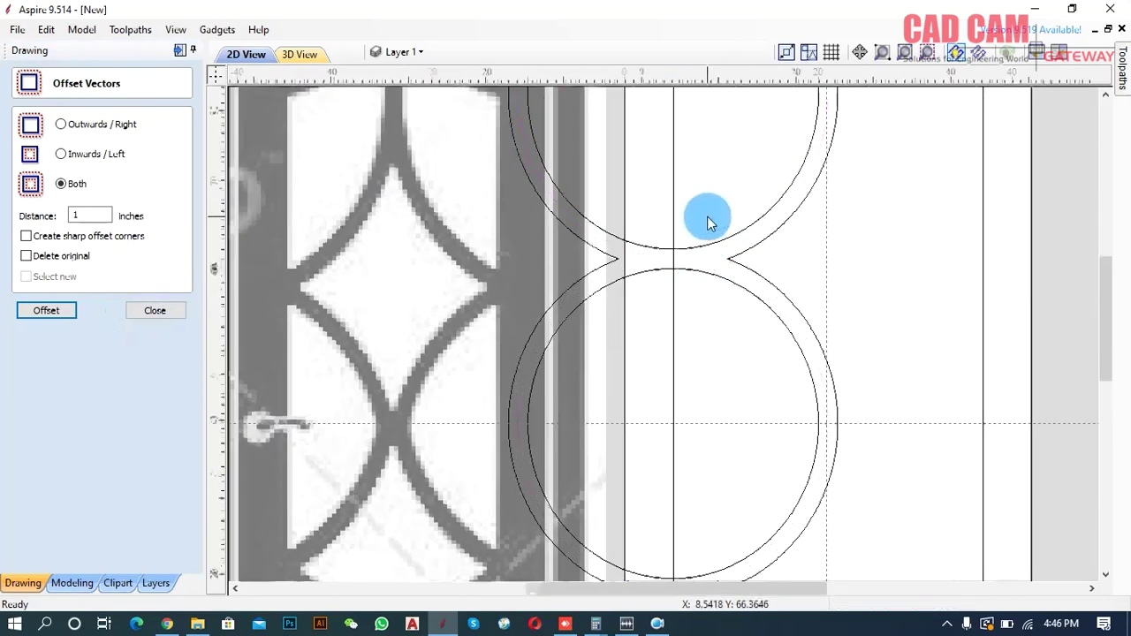
scroll(707, 219, down, 3)
scroll(707, 366, up, 1)
scroll(707, 387, up, 2)
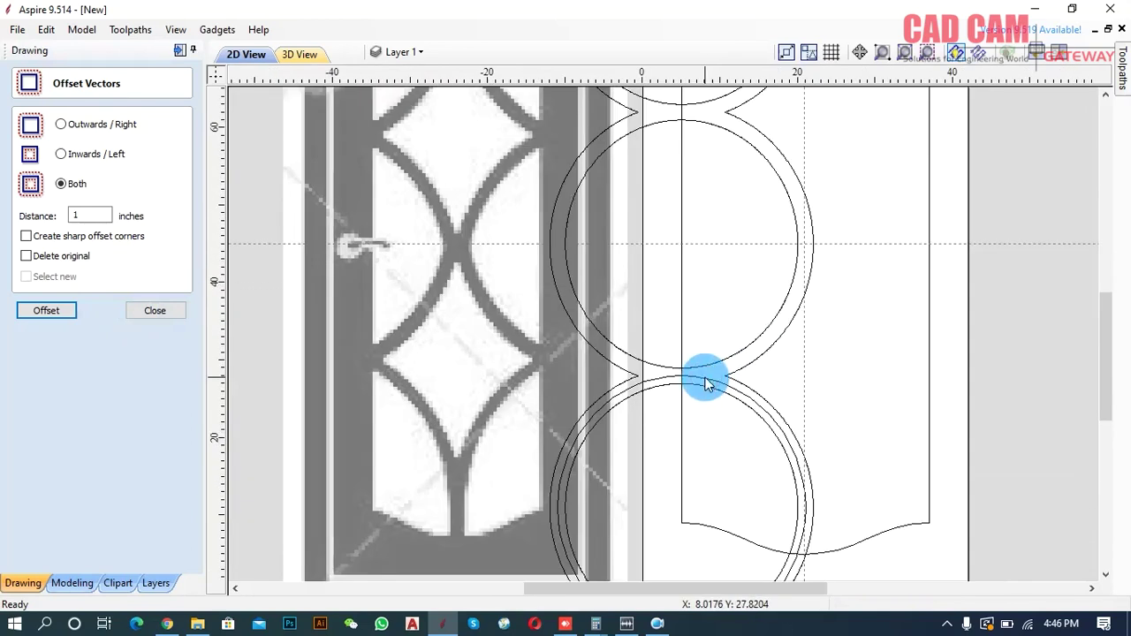
scroll(677, 361, down, 1)
scroll(682, 384, down, 1)
scroll(723, 322, down, 1)
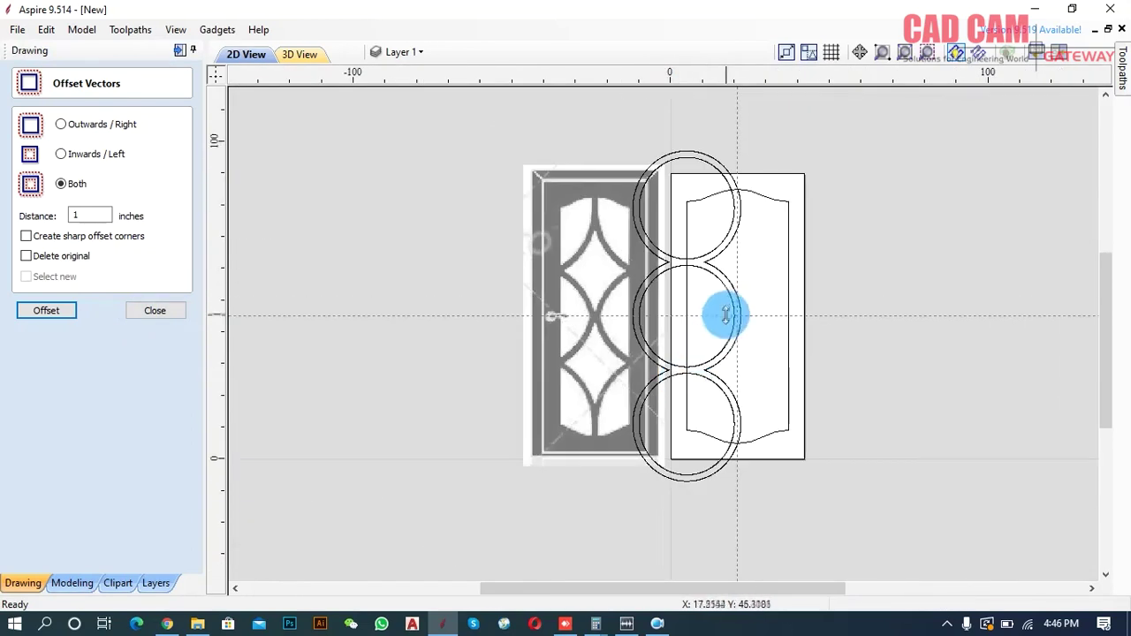
scroll(725, 320, up, 1)
drag(713, 213, 695, 411)
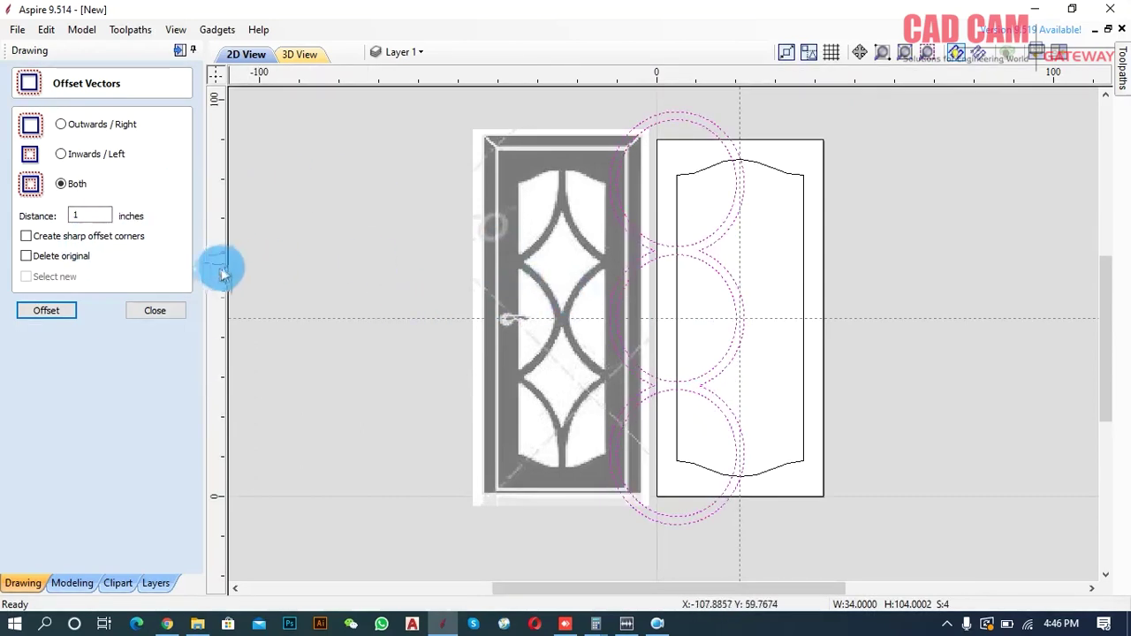
click(154, 311)
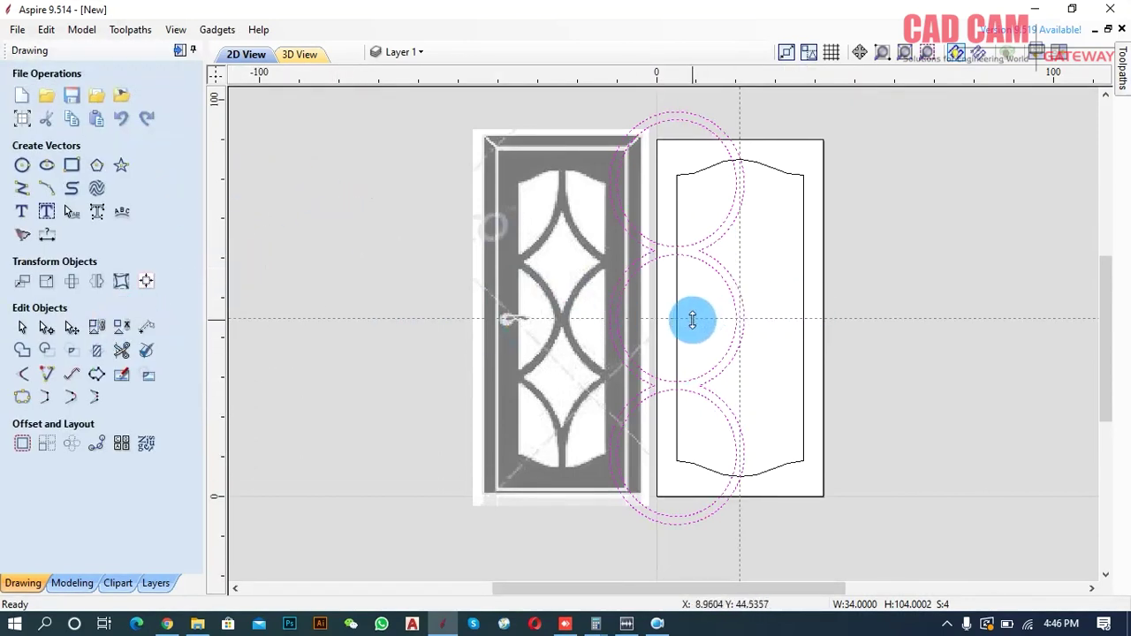
Drag a copy of the ringed ellipse column onto the door's right half.
click(691, 325)
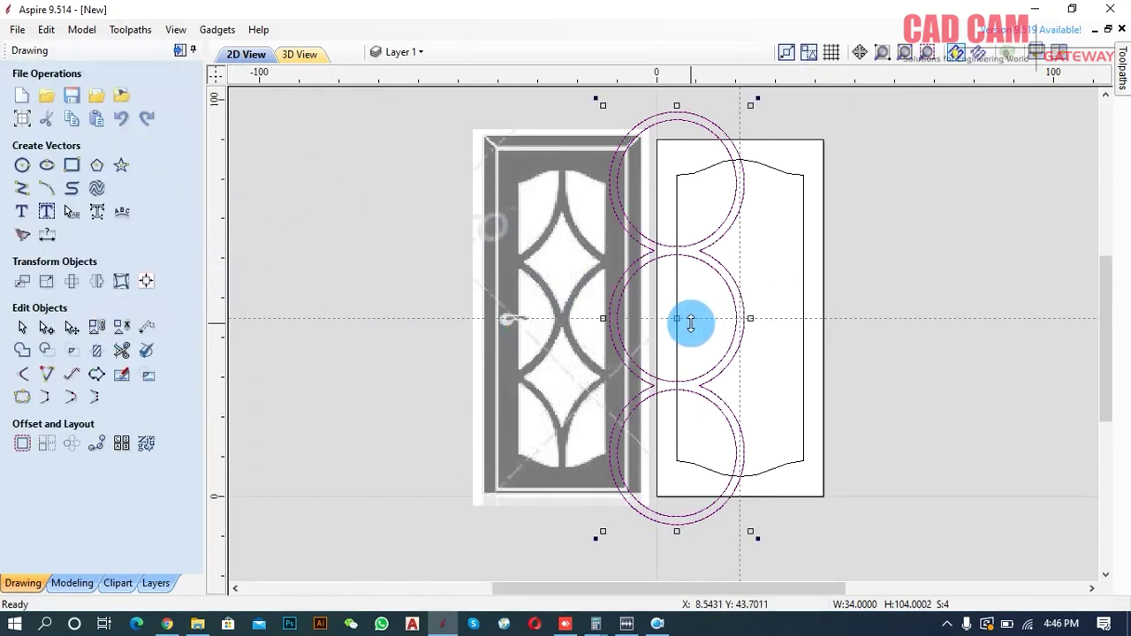
drag(679, 316, 803, 318)
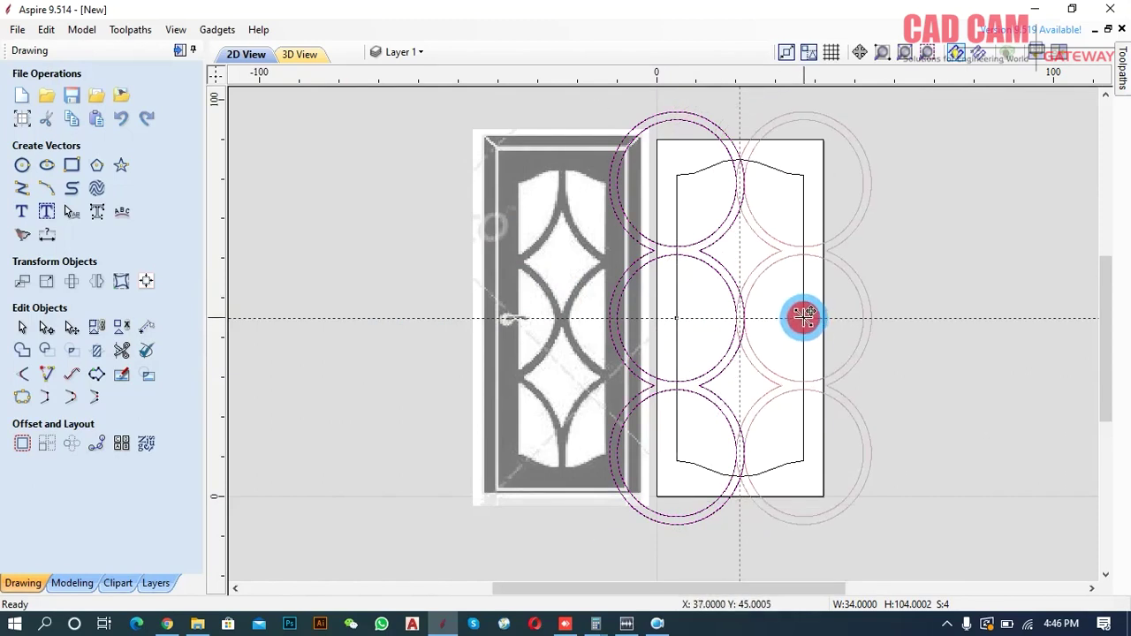
drag(803, 317, 804, 318)
click(915, 368)
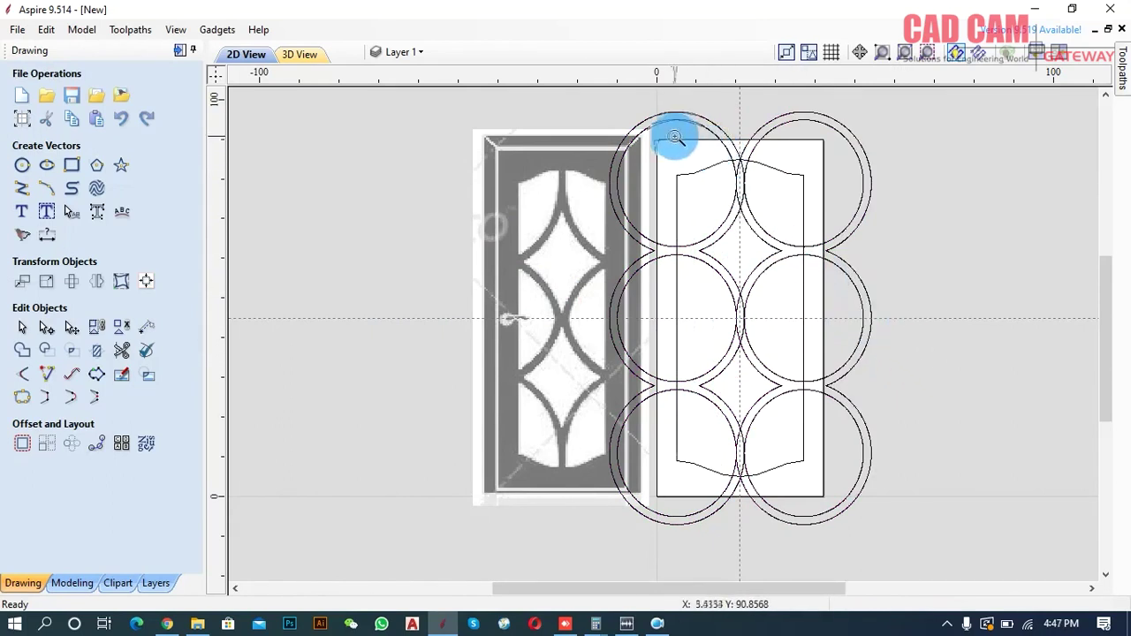
drag(542, 144, 776, 219)
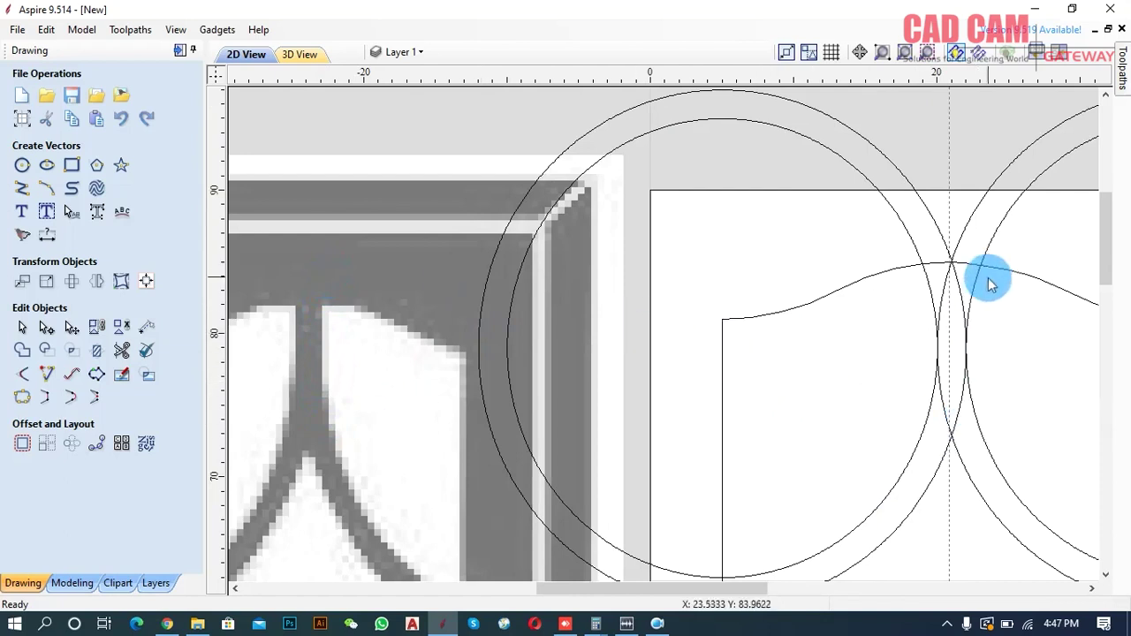
Draw vertical lines at X 20 and X 22 through the top circle intersections.
click(22, 188)
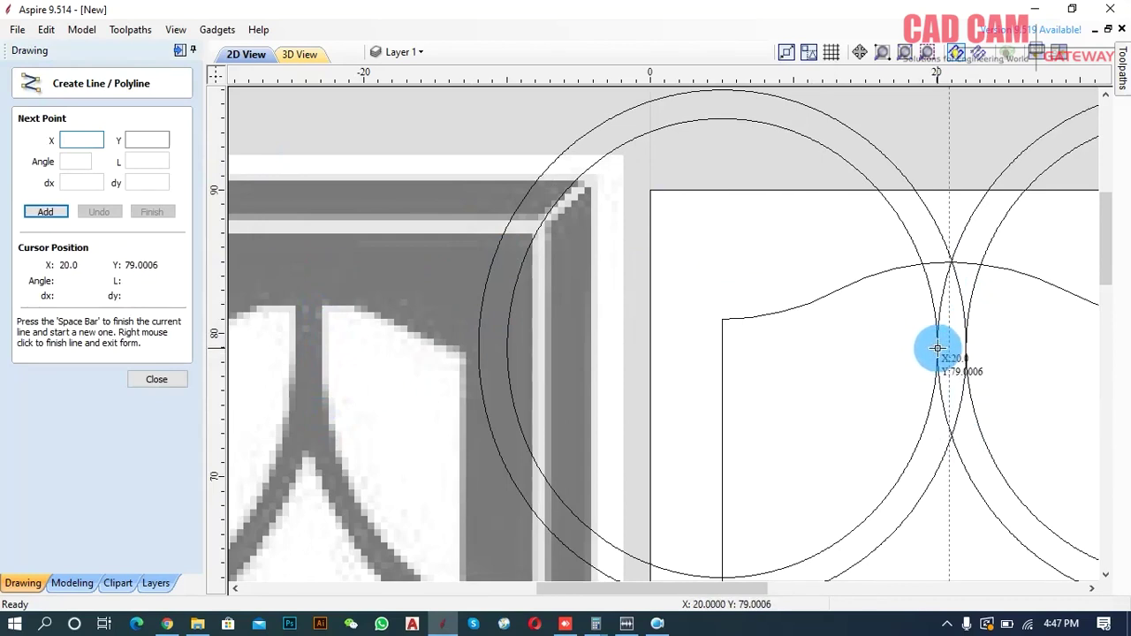
drag(938, 349, 938, 140)
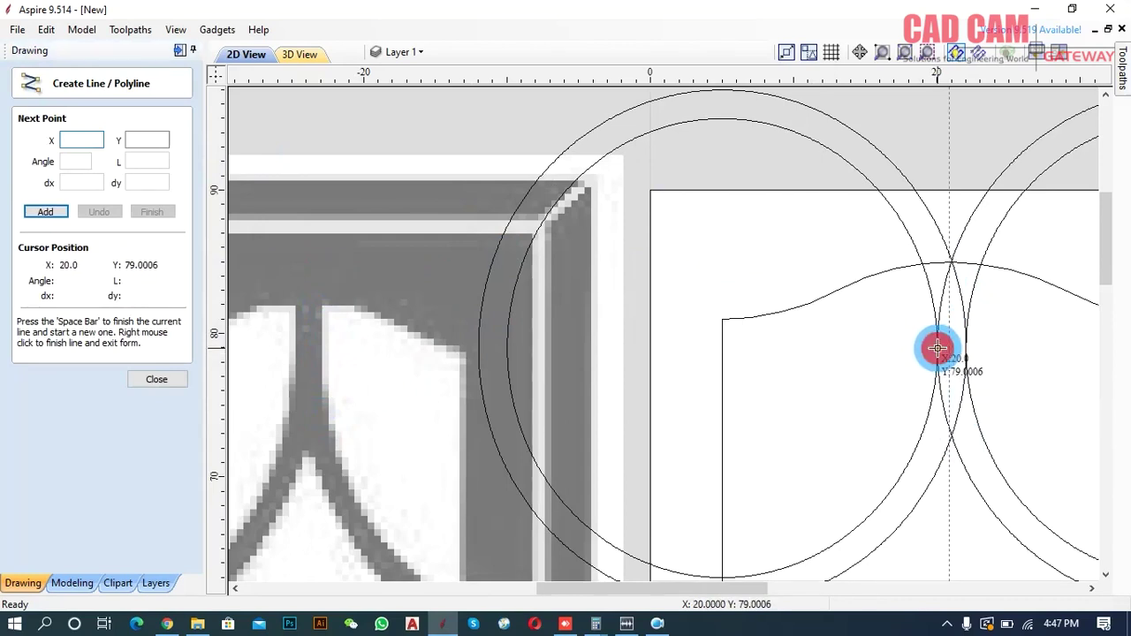
click(938, 140)
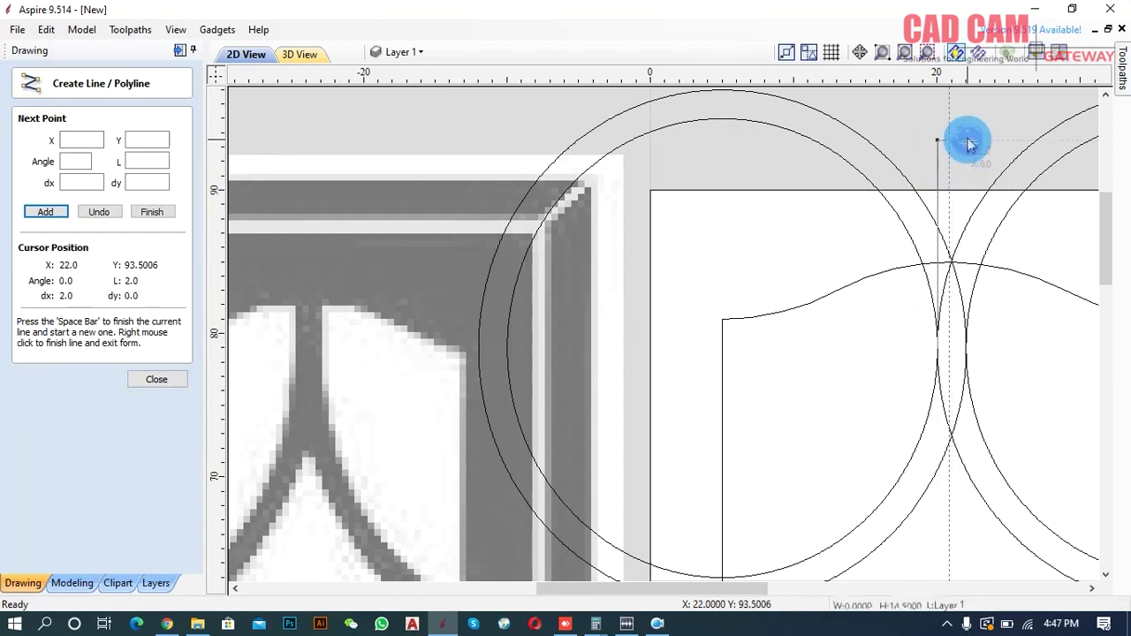
right_click(868, 204)
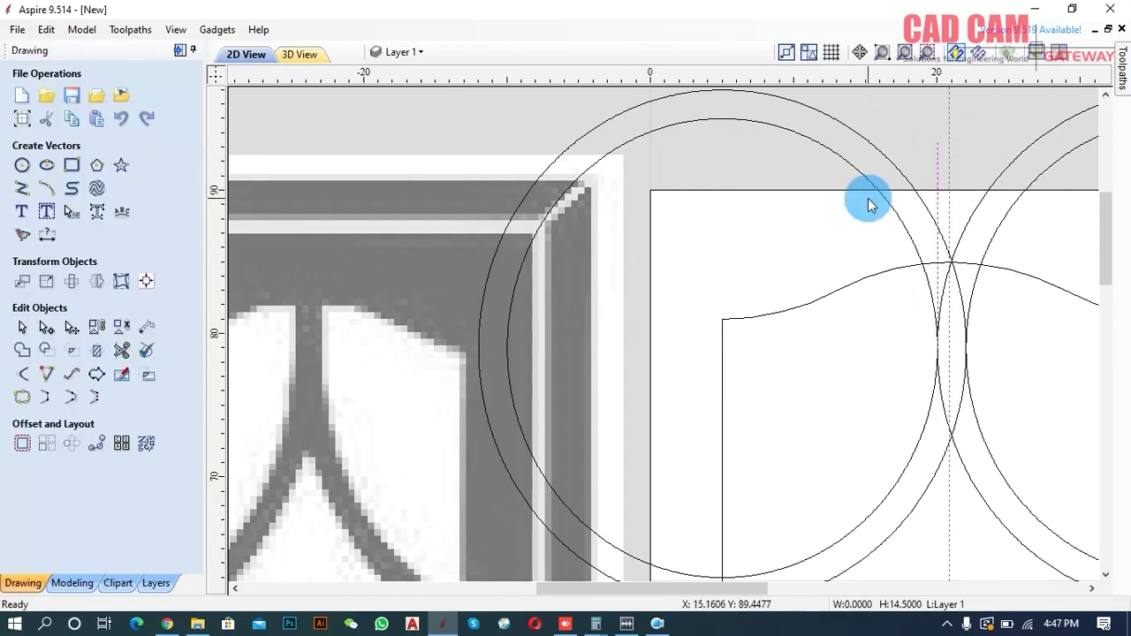
click(23, 188)
click(966, 348)
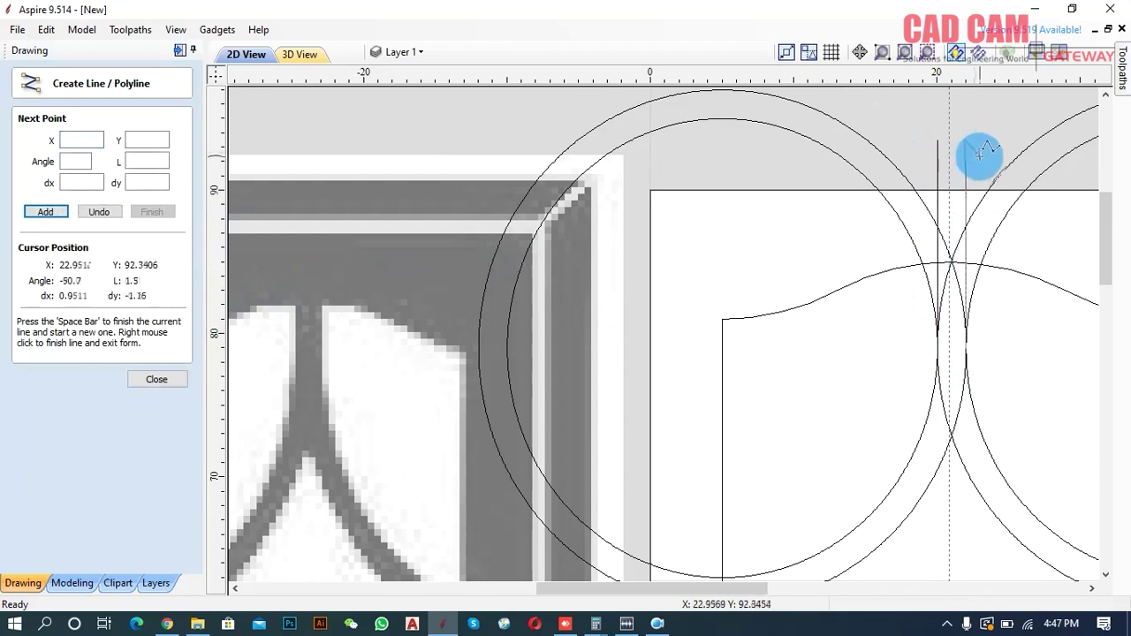
right_click(1012, 272)
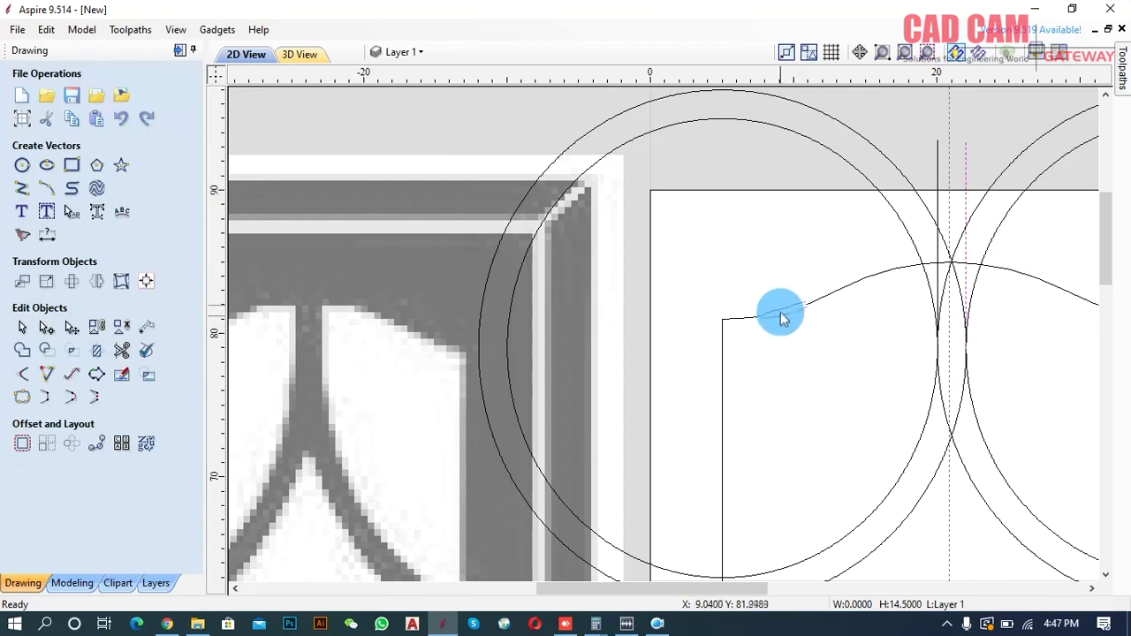
scroll(730, 214, down, 3)
scroll(760, 238, down, 1)
drag(782, 168, 835, 241)
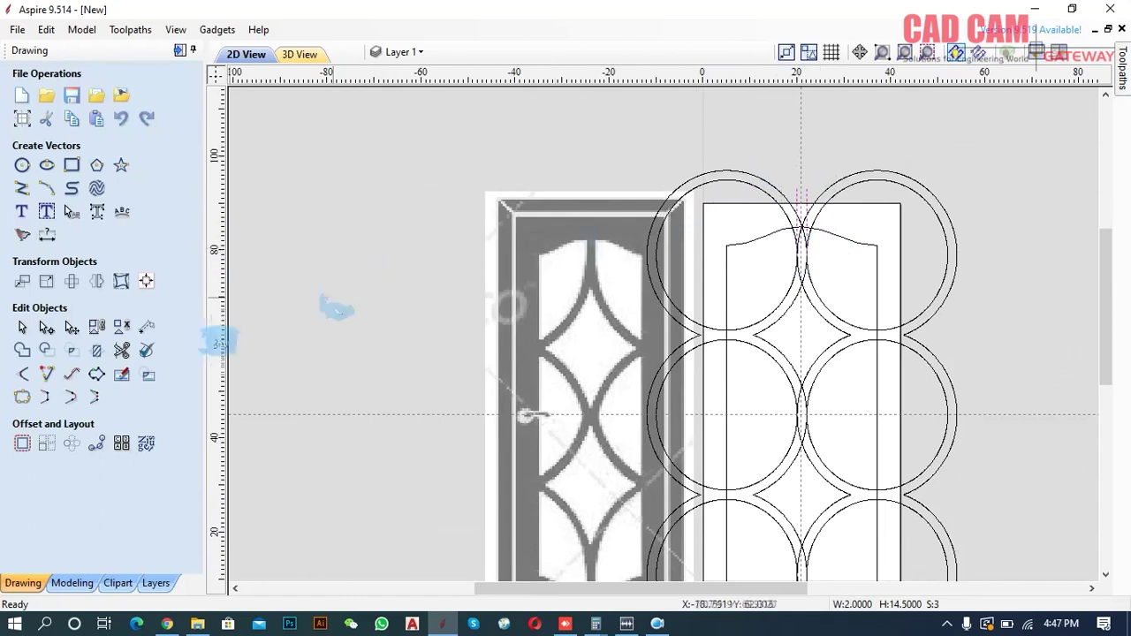
scroll(871, 340, down, 2)
scroll(720, 495, up, 2)
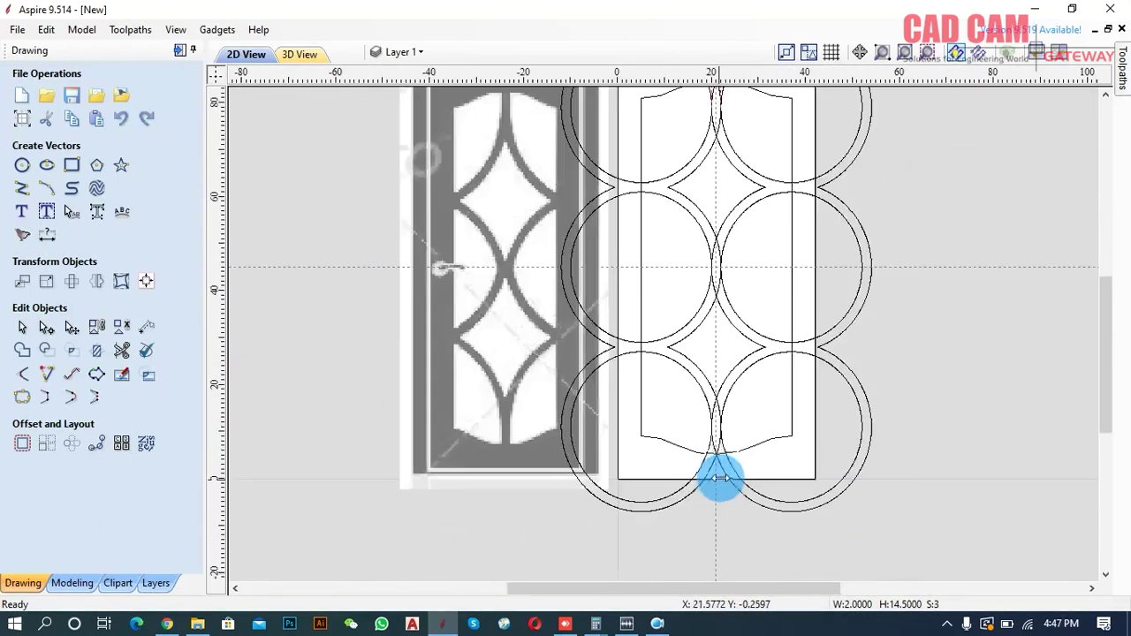
scroll(717, 475, up, 2)
scroll(725, 445, up, 2)
scroll(707, 442, up, 1)
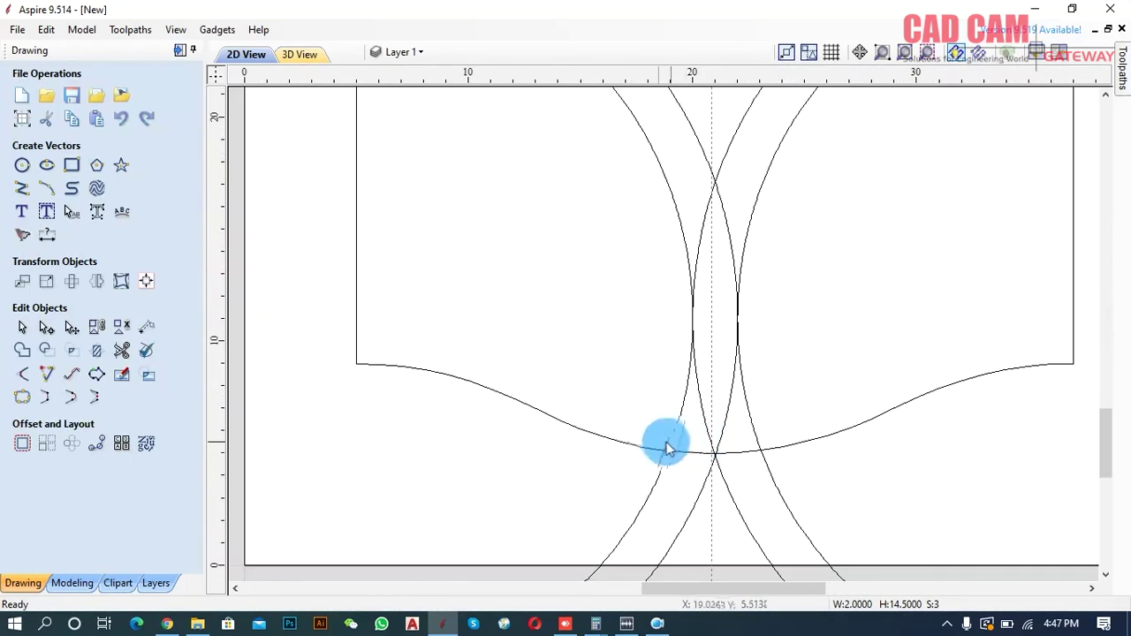
Draw 8 and 9.75-inch vertical lines at X 20 and X 22 through the bottom intersections.
click(22, 188)
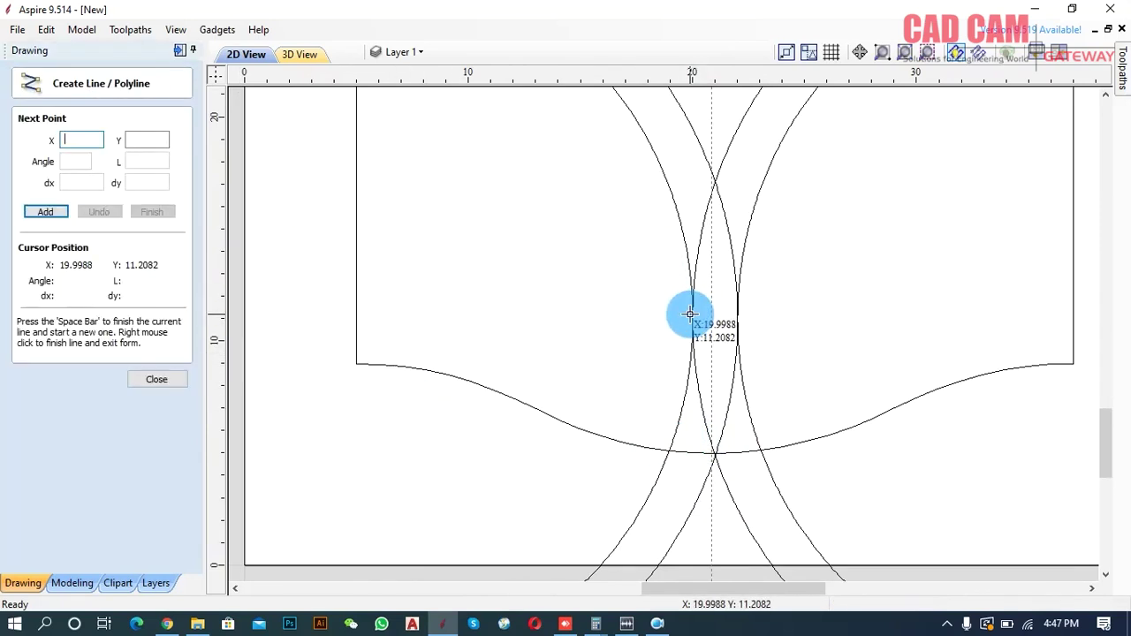
click(692, 313)
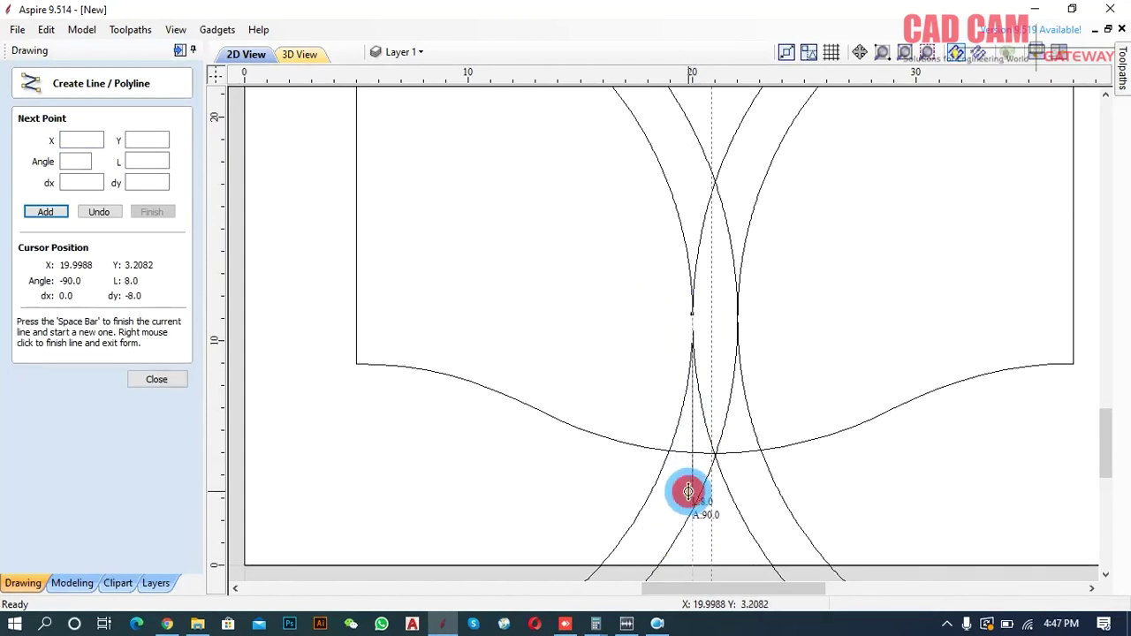
right_click(681, 293)
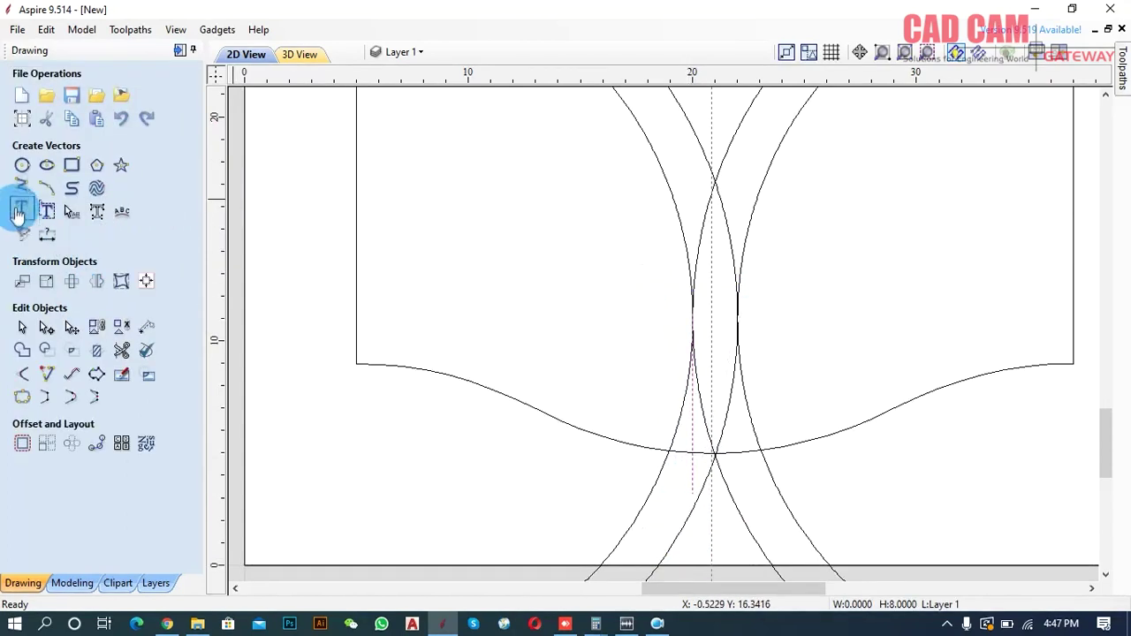
click(22, 187)
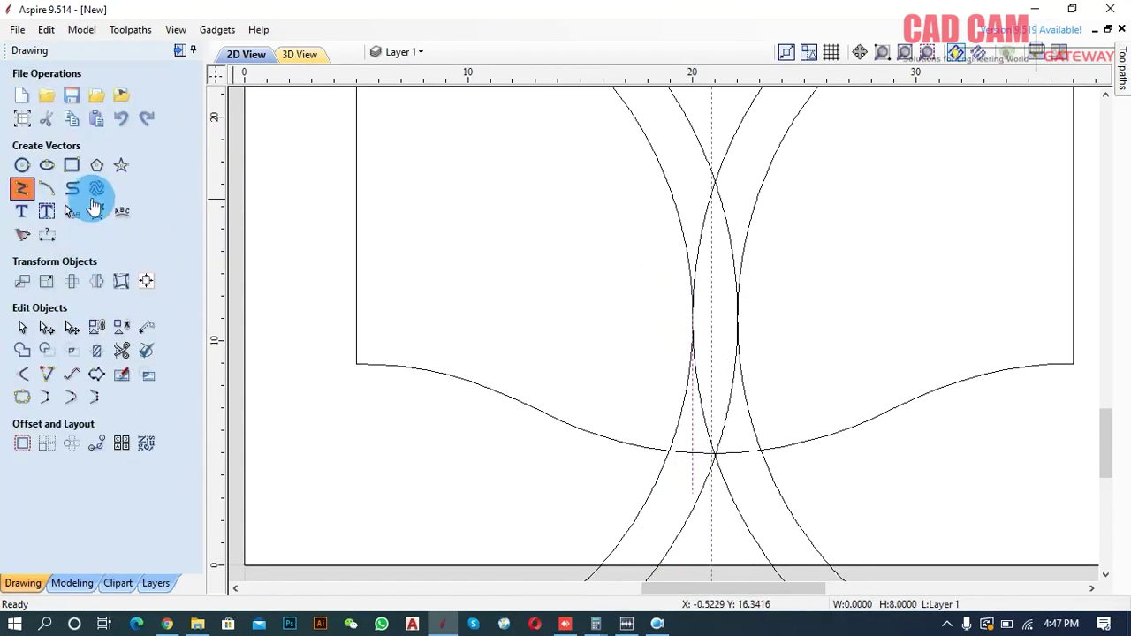
click(737, 317)
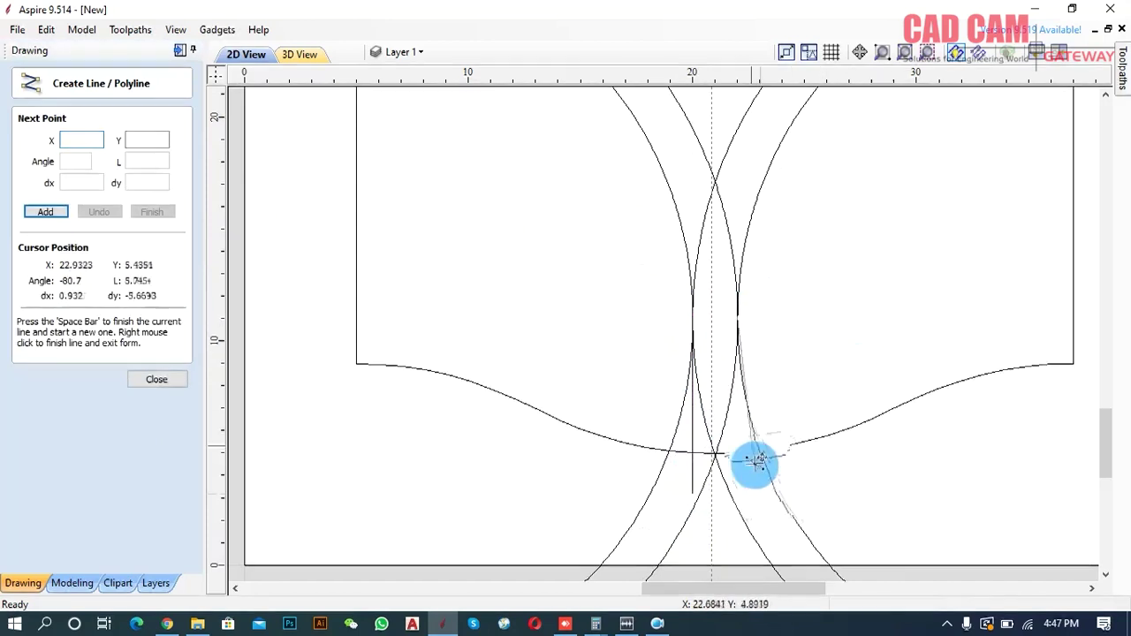
click(738, 537)
right_click(808, 356)
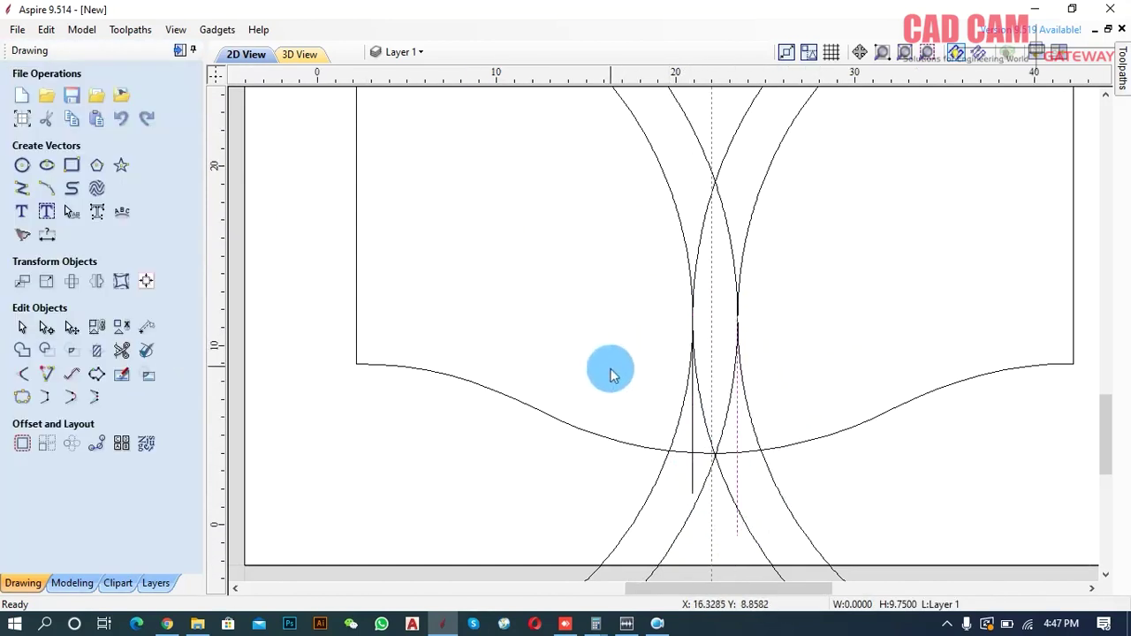
scroll(646, 442, down, 3)
scroll(646, 442, down, 3)
scroll(651, 449, down, 1)
middle_drag(651, 324, 662, 404)
Move the reference door image left, clear of the circles.
scroll(662, 404, up, 1)
click(442, 253)
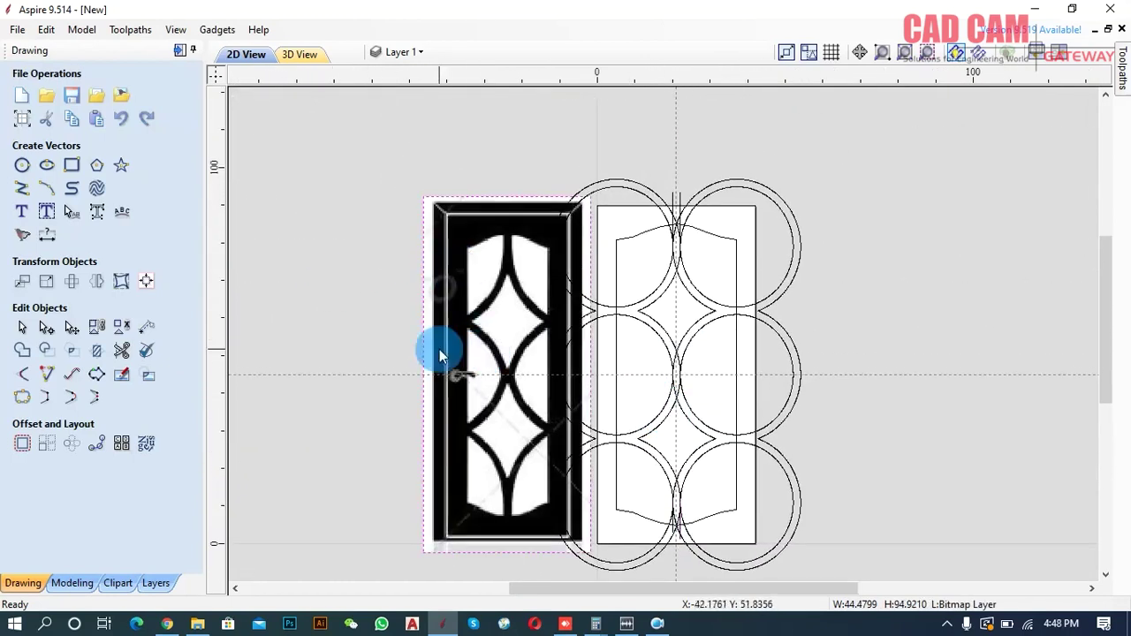
click(68, 334)
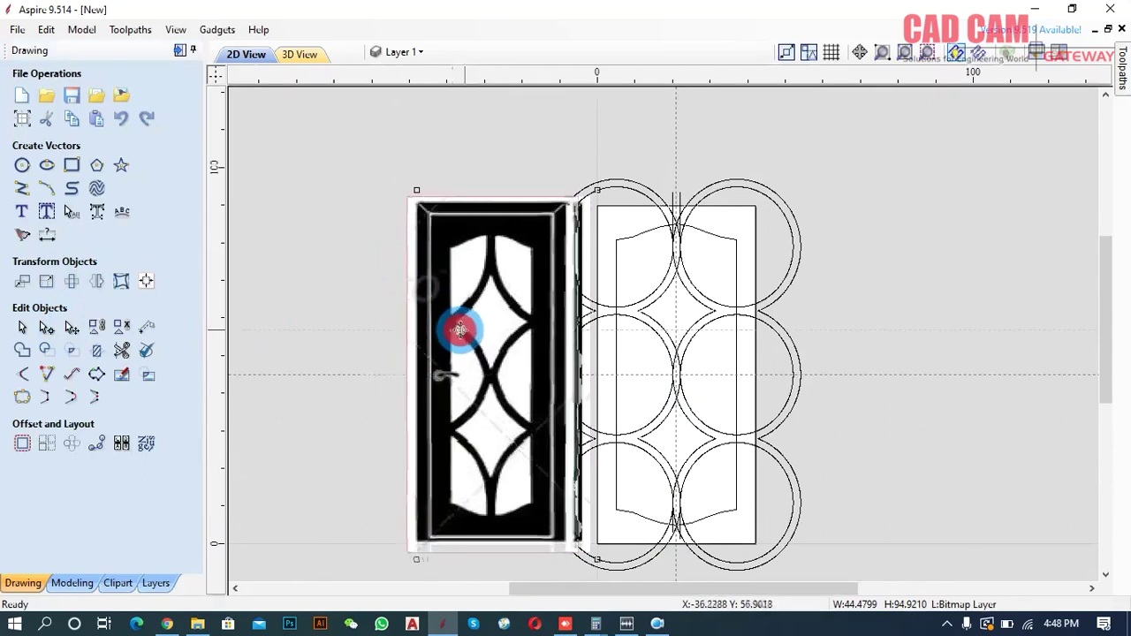
drag(462, 321, 378, 323)
click(560, 157)
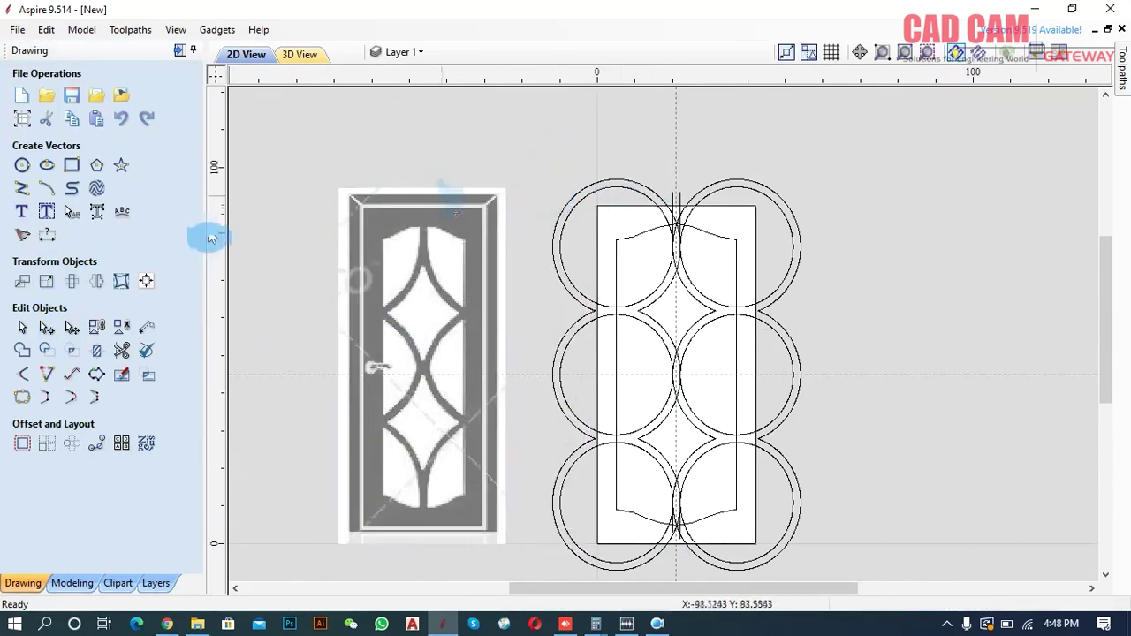
With Interactive Vector Trim, cut the arc pieces at the top intersection.
click(144, 376)
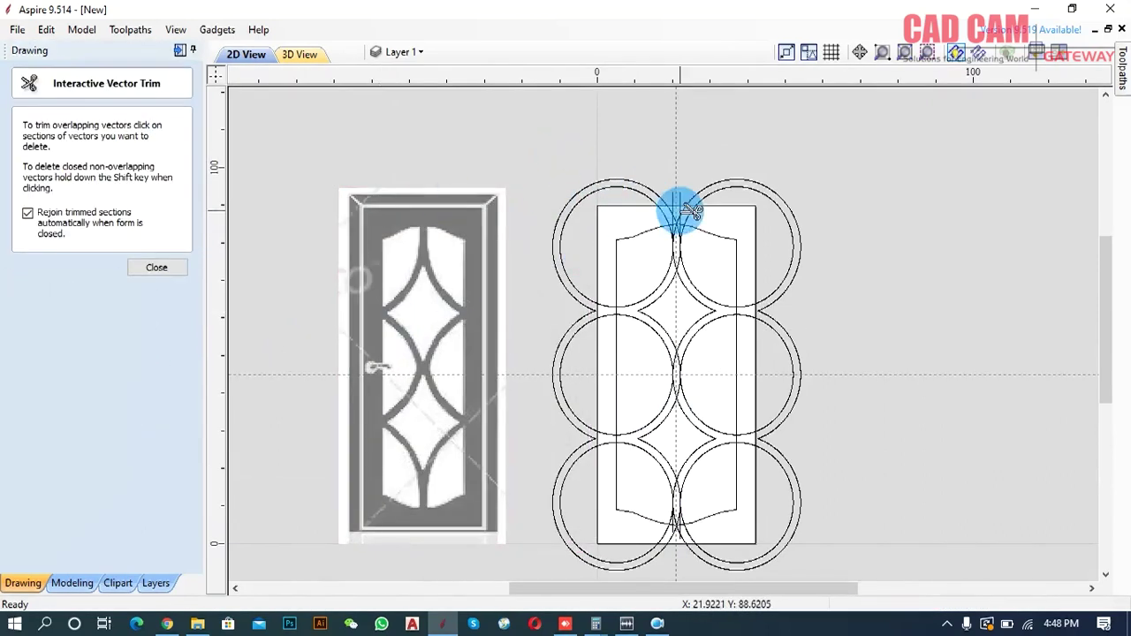
scroll(677, 207, up, 3)
scroll(652, 194, up, 3)
scroll(707, 341, up, 3)
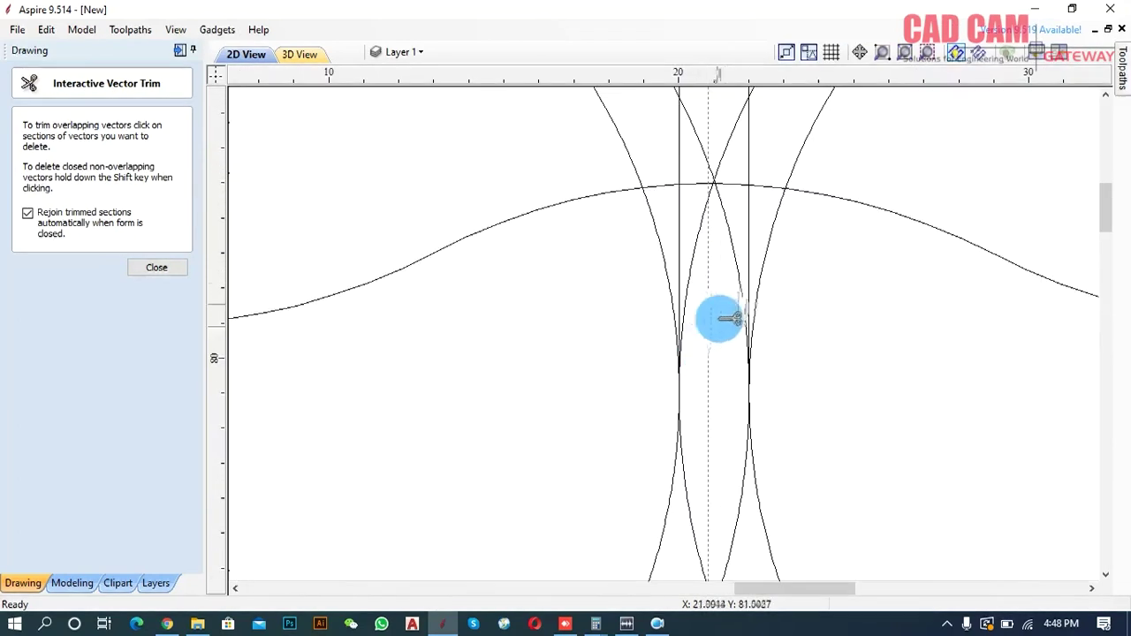
click(736, 243)
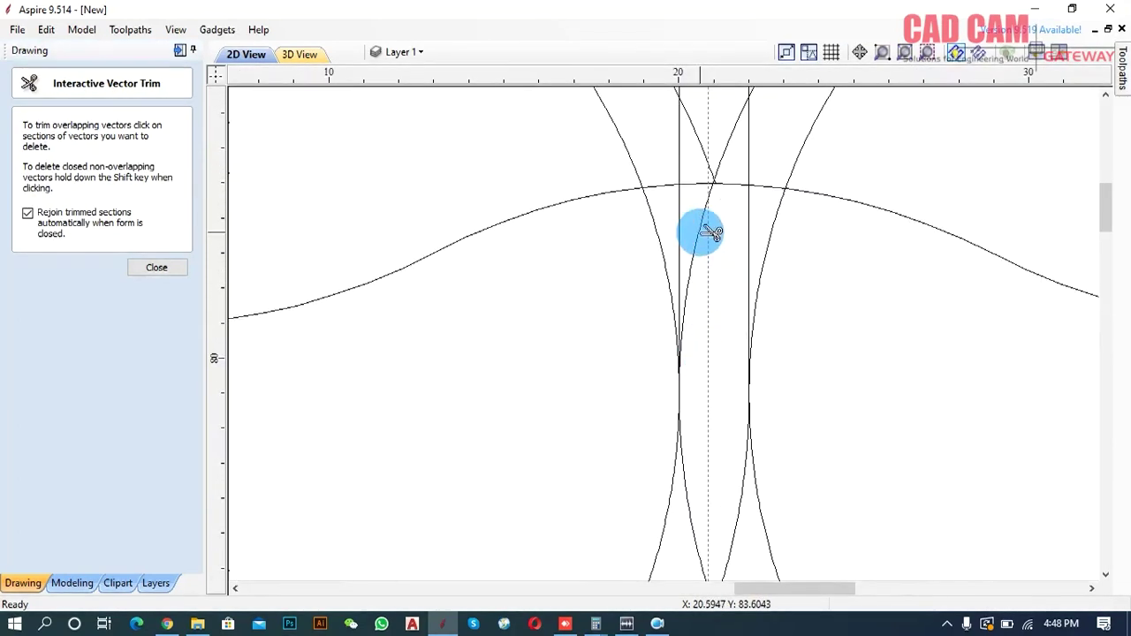
click(773, 222)
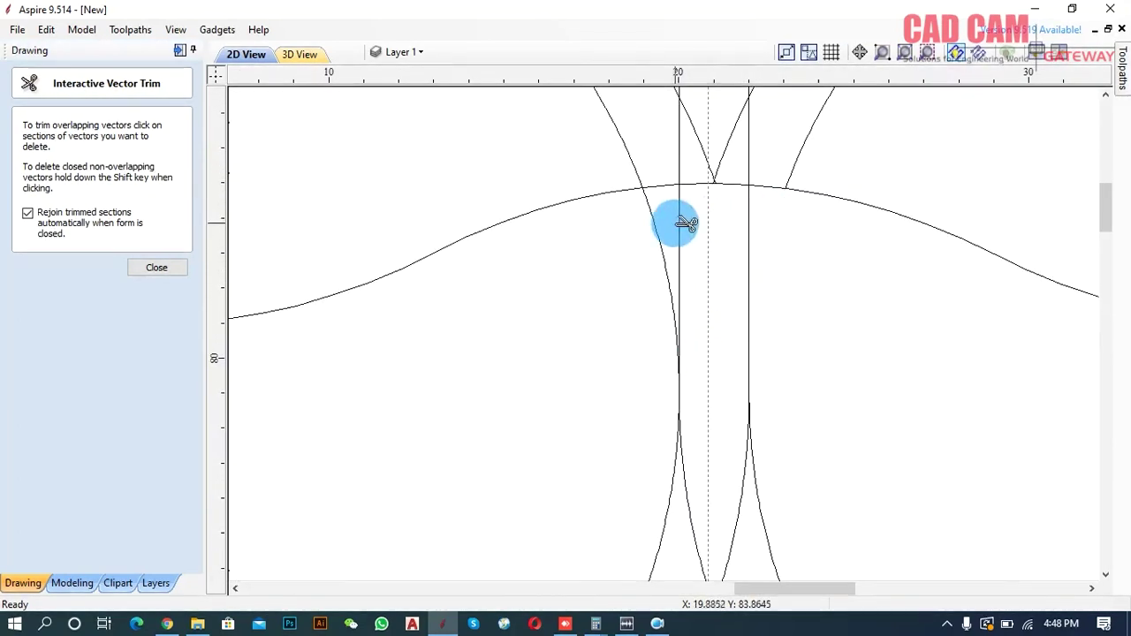
Trim the inner arcs between the bottom vertical lines.
scroll(661, 221, down, 2)
scroll(677, 182, down, 2)
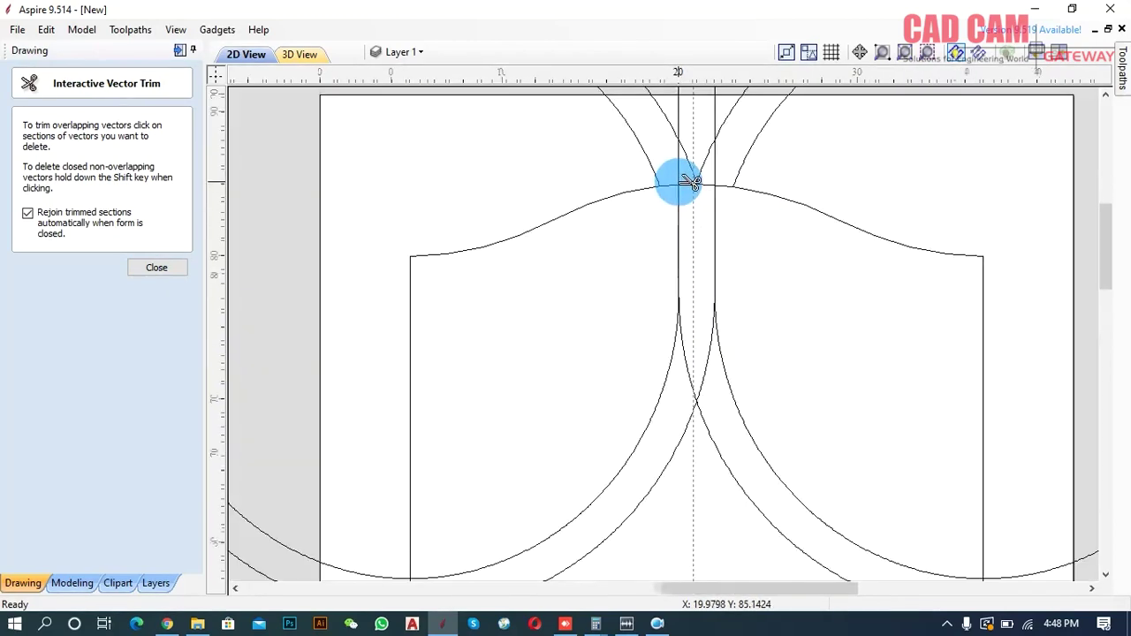
scroll(679, 186, down, 2)
scroll(685, 192, down, 2)
scroll(676, 429, up, 2)
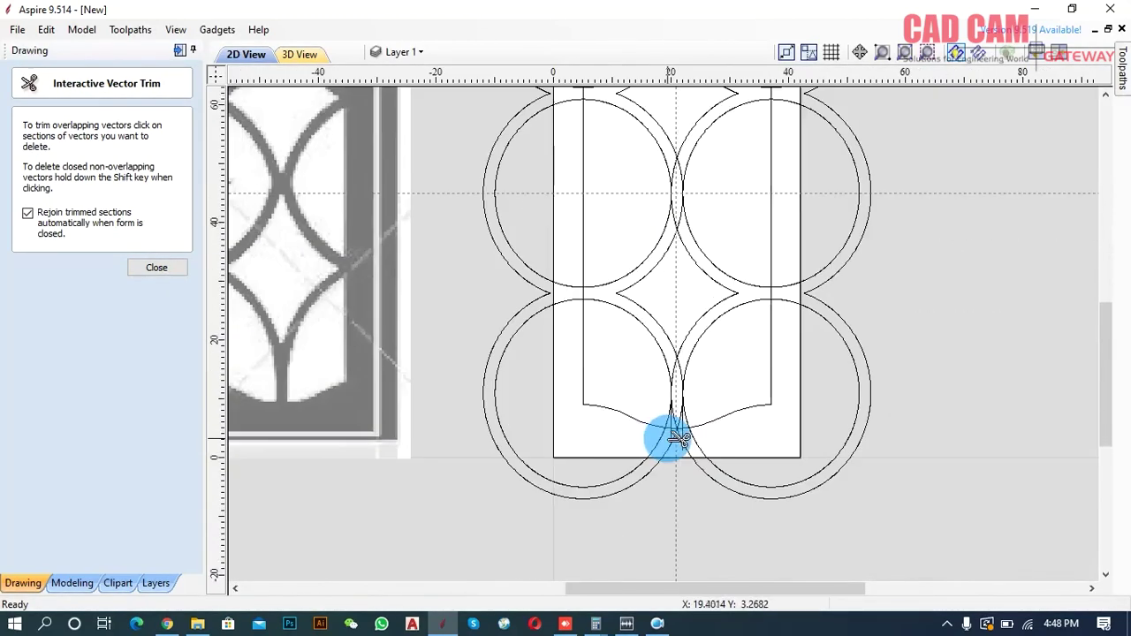
scroll(677, 434, up, 1)
scroll(685, 426, up, 2)
scroll(687, 421, up, 1)
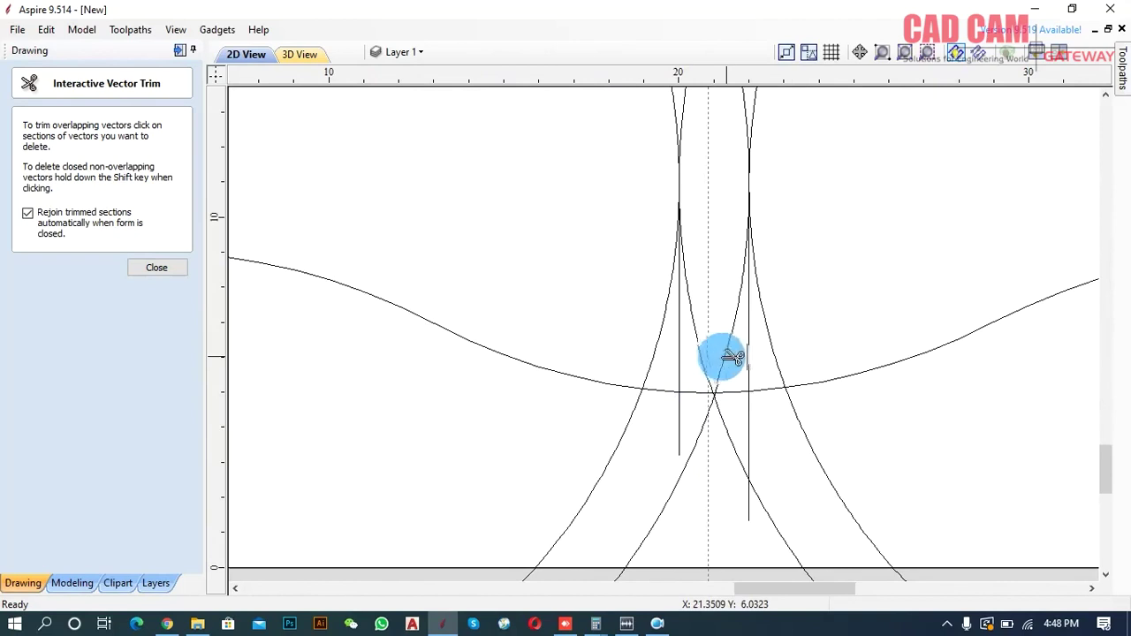
click(723, 357)
click(695, 359)
click(661, 342)
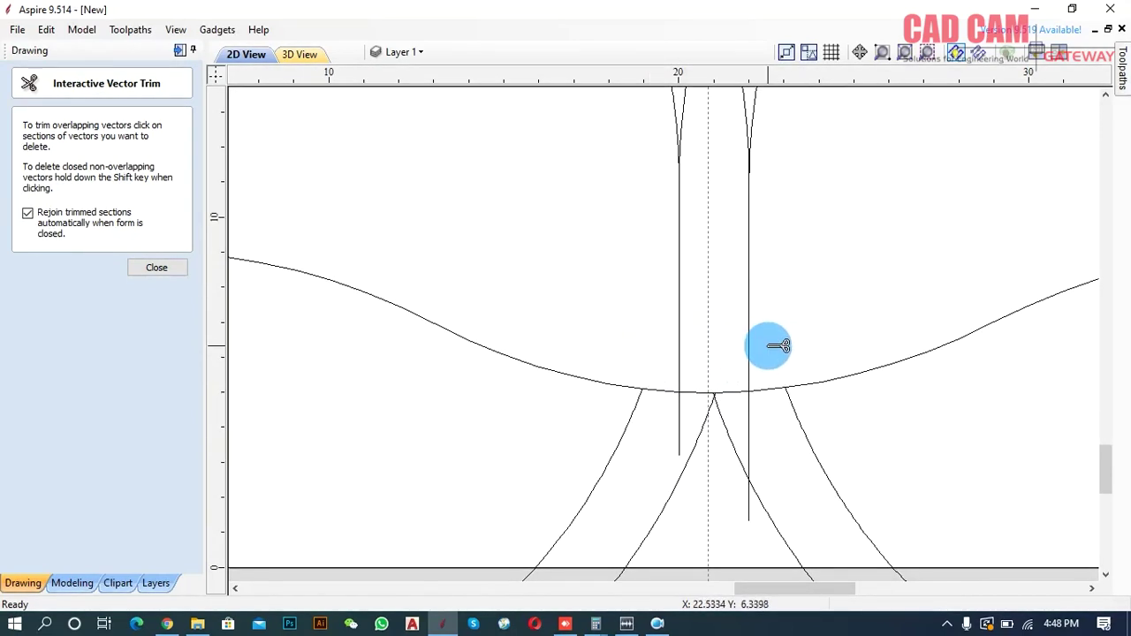
Trim the short arc stubs near the left and right edges.
scroll(694, 380, down, 3)
scroll(687, 285, down, 2)
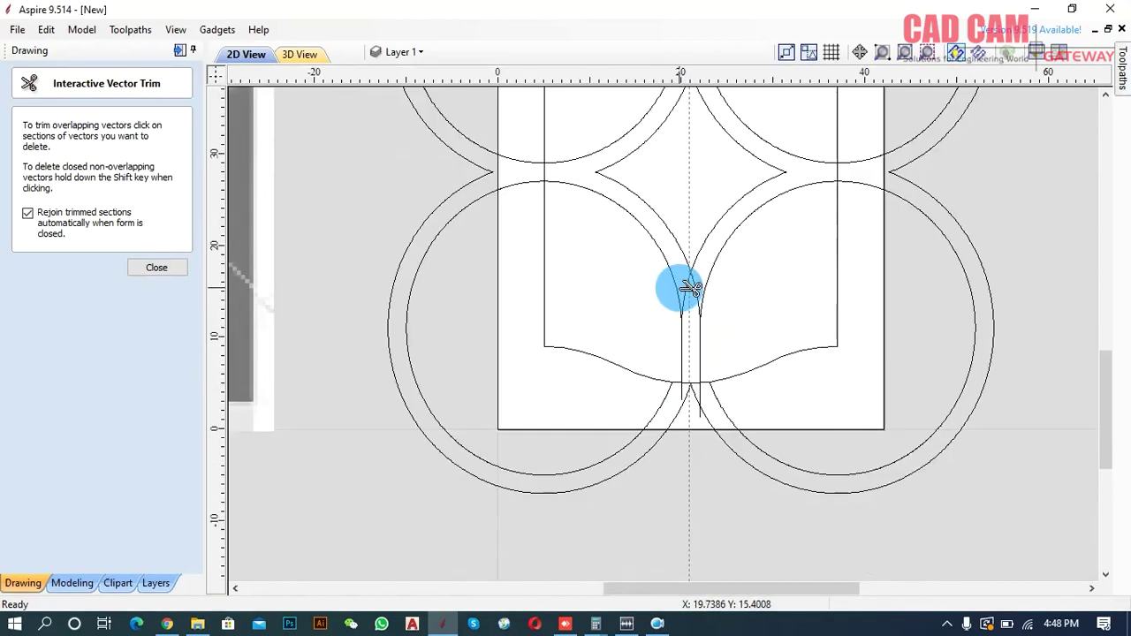
scroll(695, 273, up, 4)
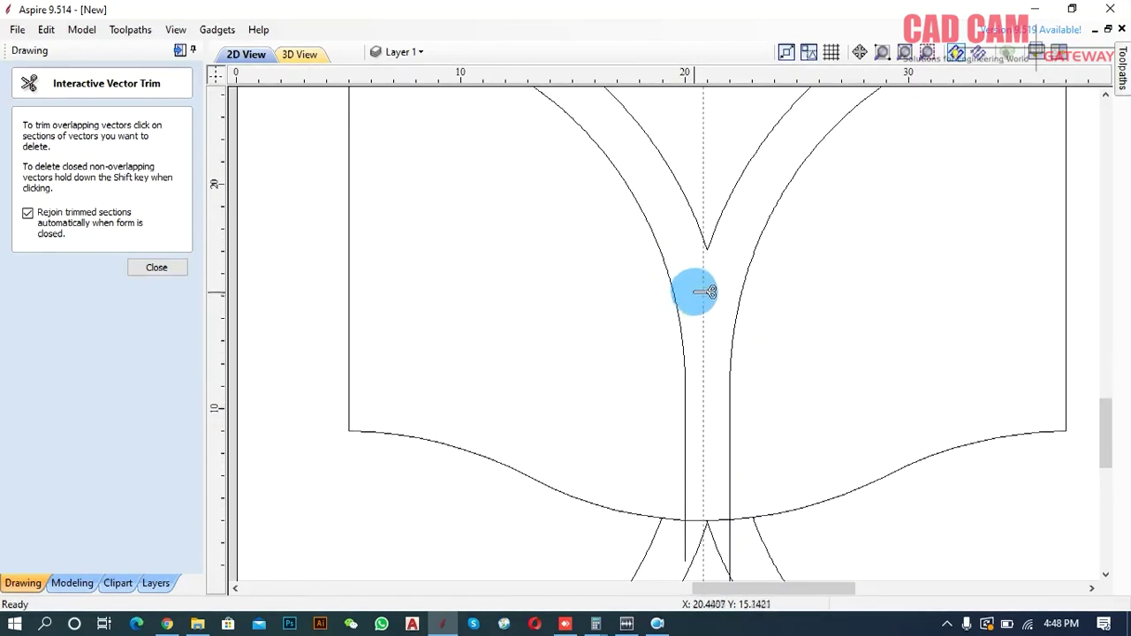
scroll(695, 374, down, 3)
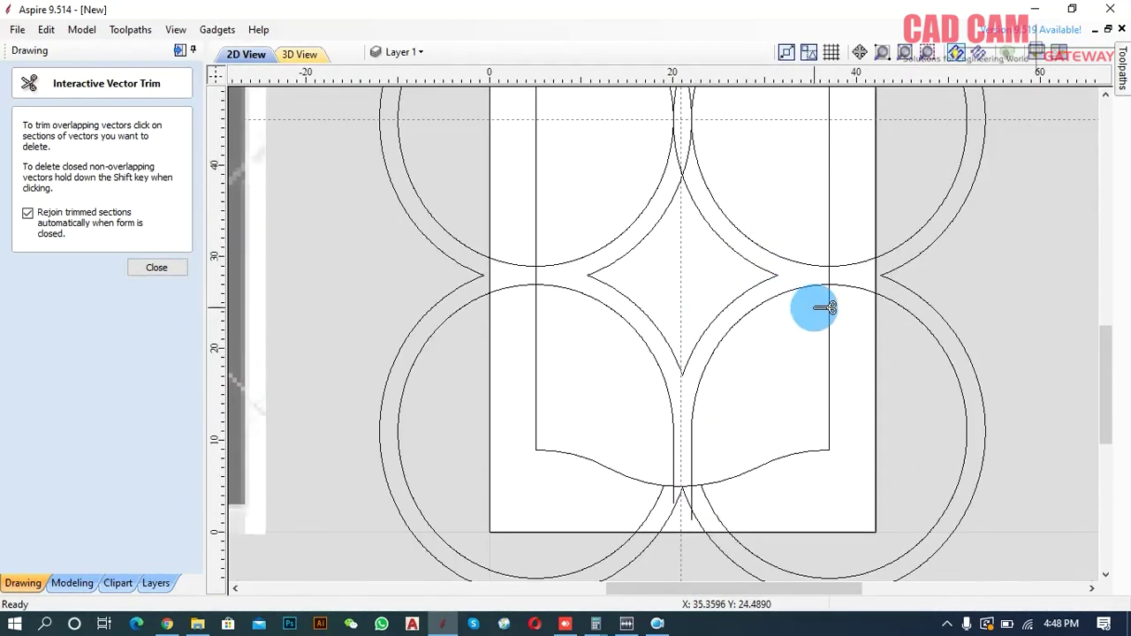
click(844, 290)
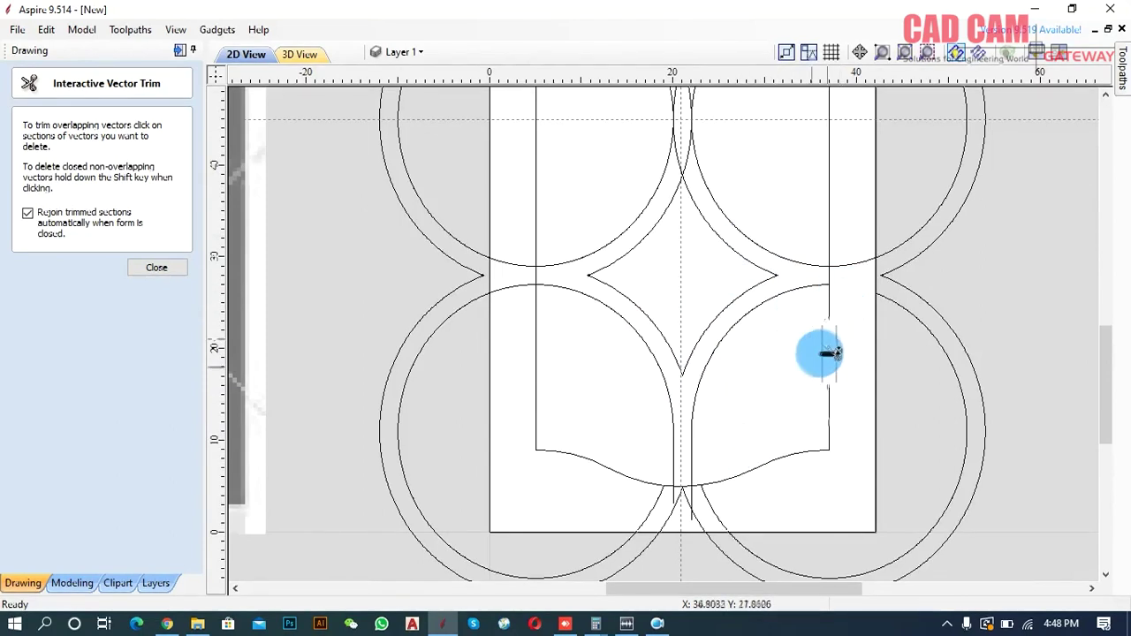
click(526, 267)
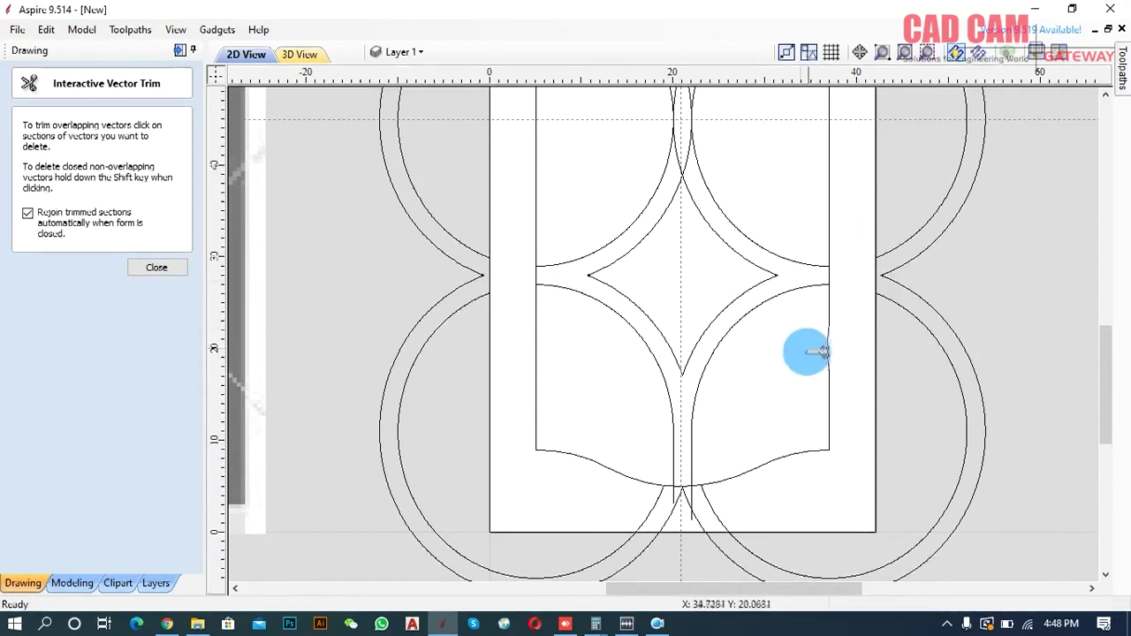
scroll(781, 380, down, 2)
scroll(730, 252, up, 3)
scroll(737, 233, up, 2)
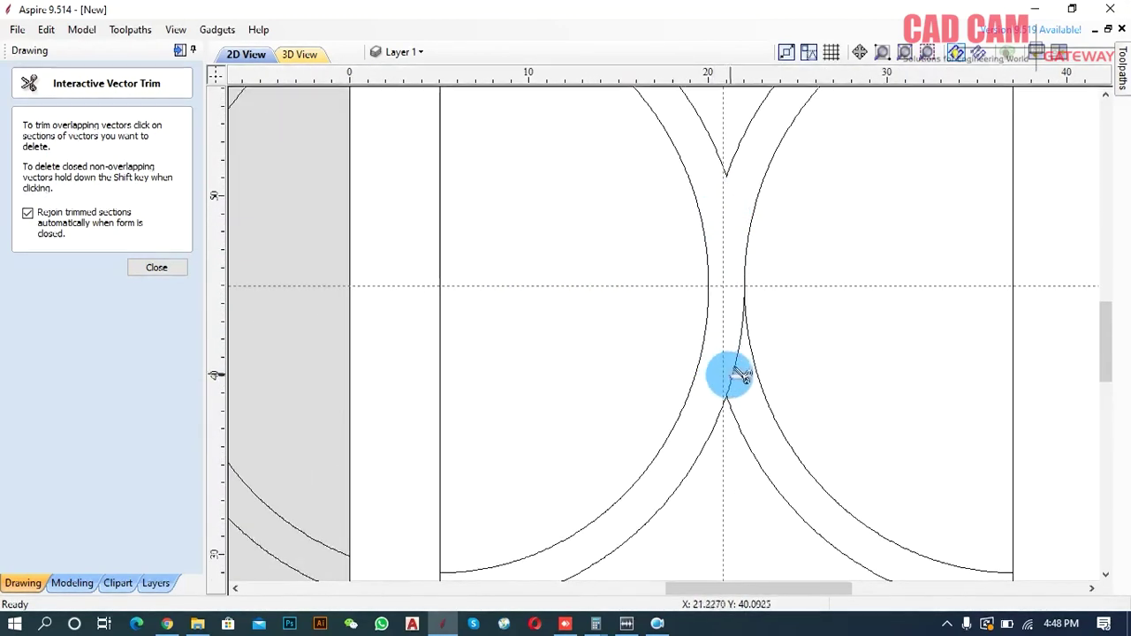
scroll(725, 377, down, 2)
scroll(717, 200, up, 1)
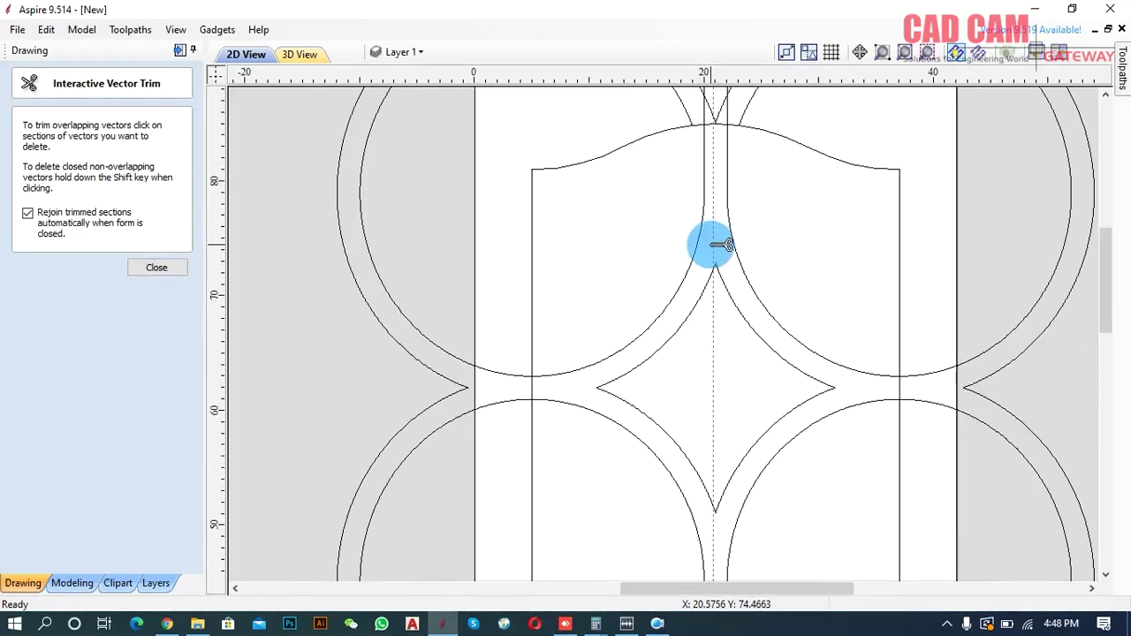
scroll(720, 262, down, 1)
scroll(722, 259, down, 1)
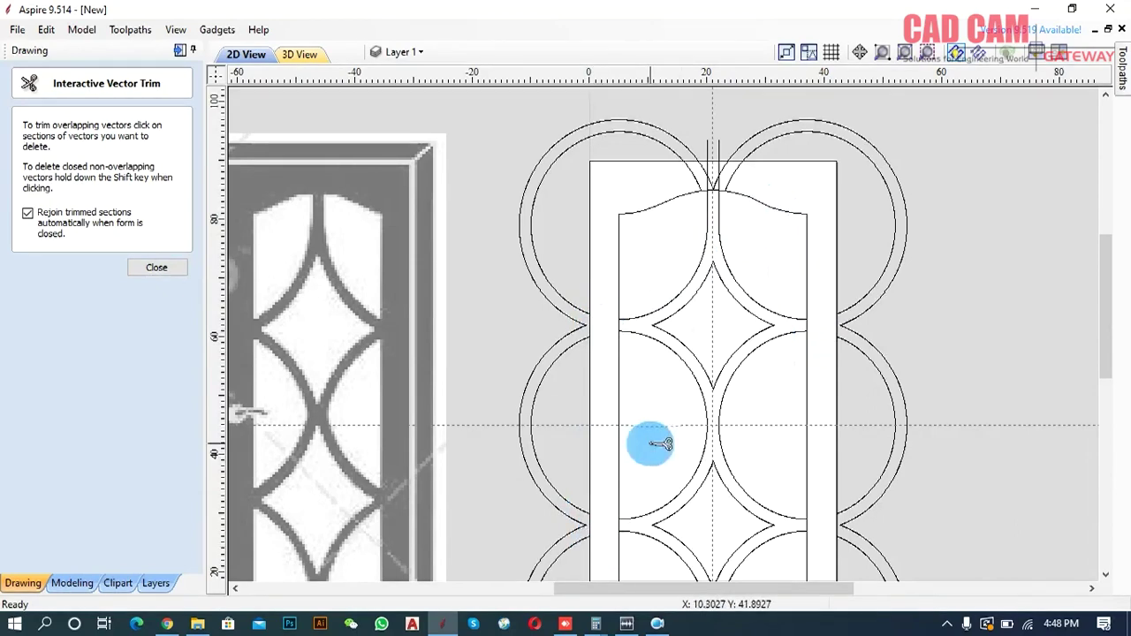
scroll(687, 171, down, 1)
scroll(686, 265, down, 2)
scroll(701, 452, up, 4)
scroll(712, 452, up, 1)
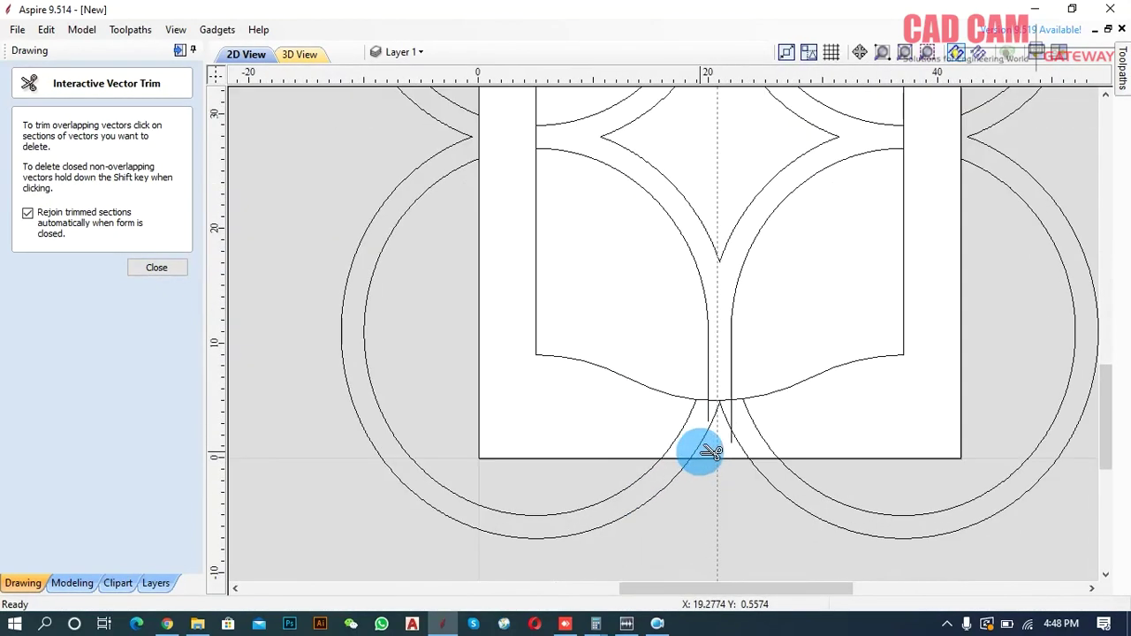
scroll(694, 455, down, 3)
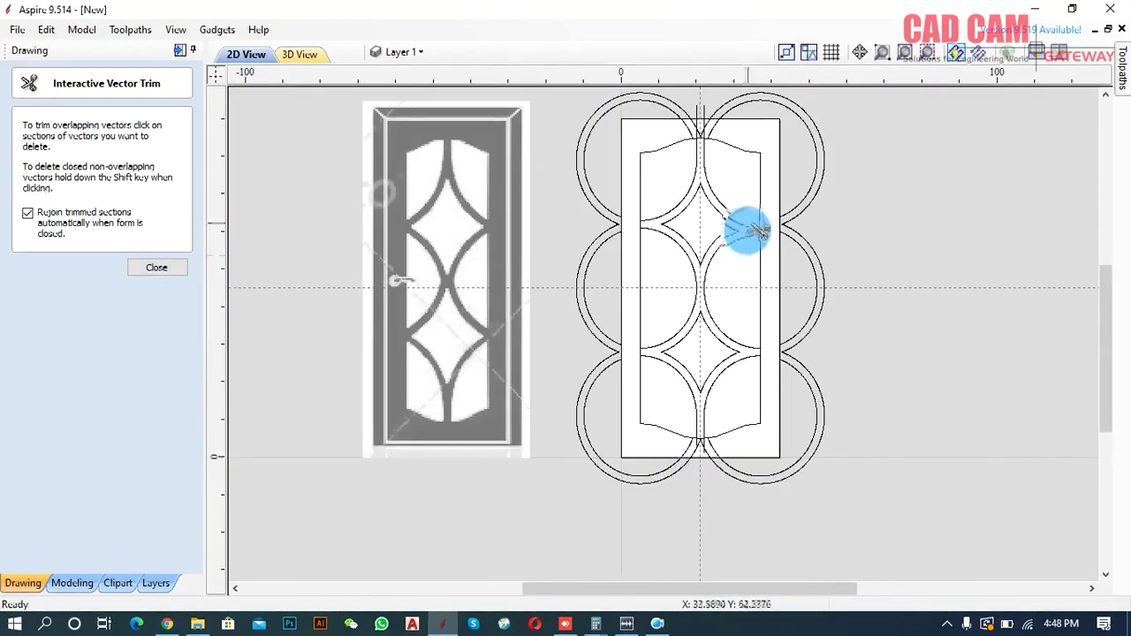
Leave the trim tool and delete the right column of leftover circles.
click(157, 267)
drag(869, 180, 804, 451)
key(Delete)
Select the left column of circles and zoom in on the door.
click(585, 426)
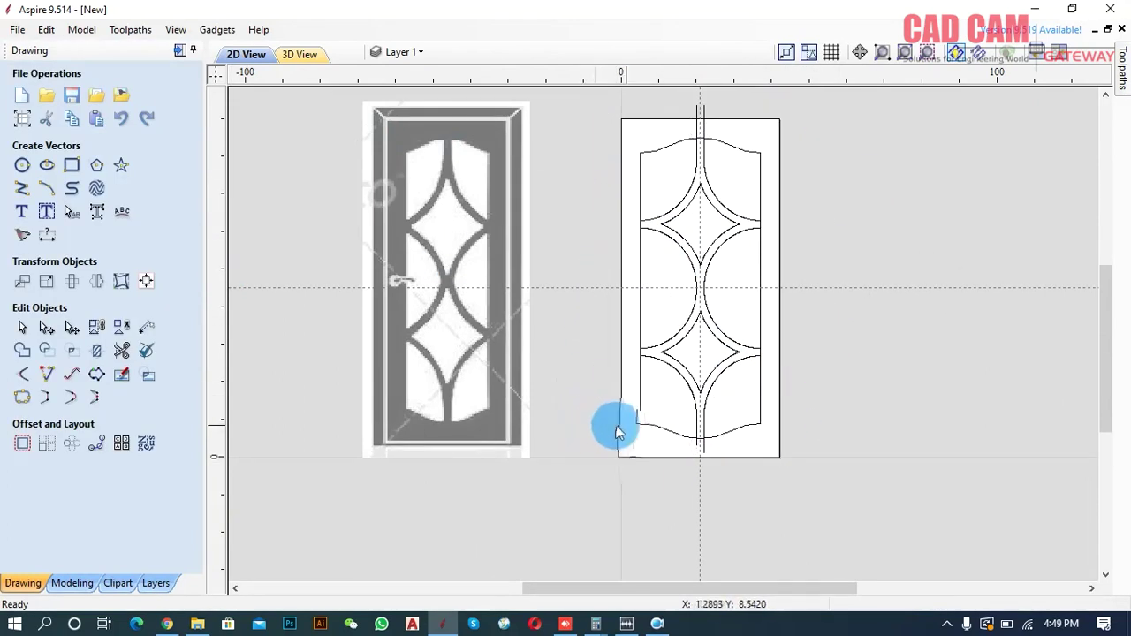
scroll(699, 421, up, 3)
scroll(689, 447, up, 1)
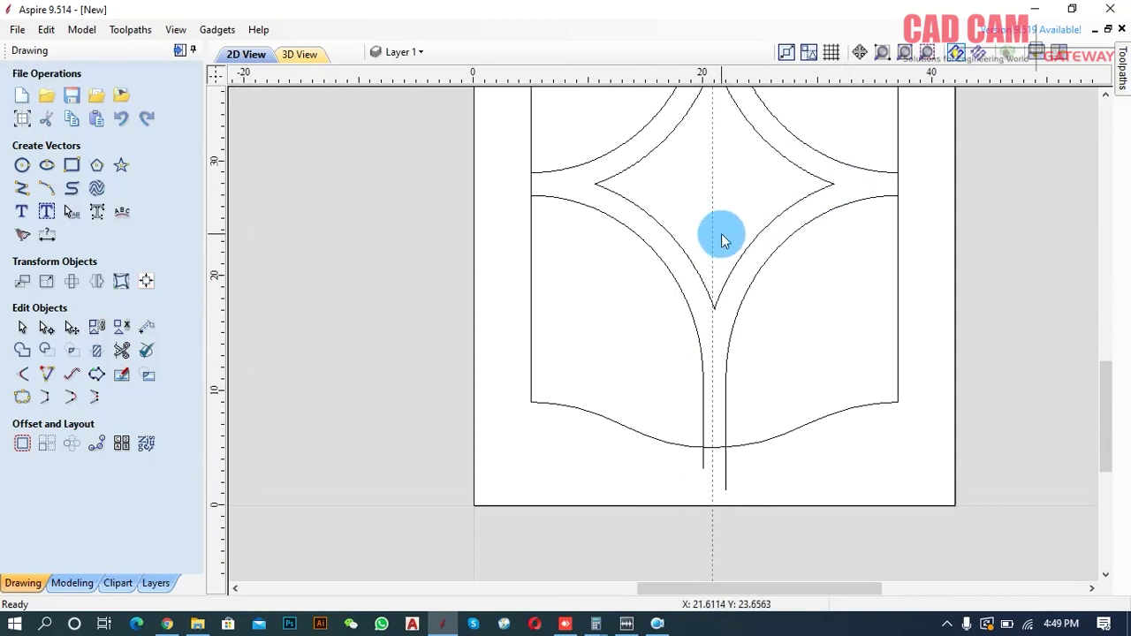
Remove the vertical guide and trim the stubs below the wavy curve.
drag(712, 227, 217, 284)
click(97, 351)
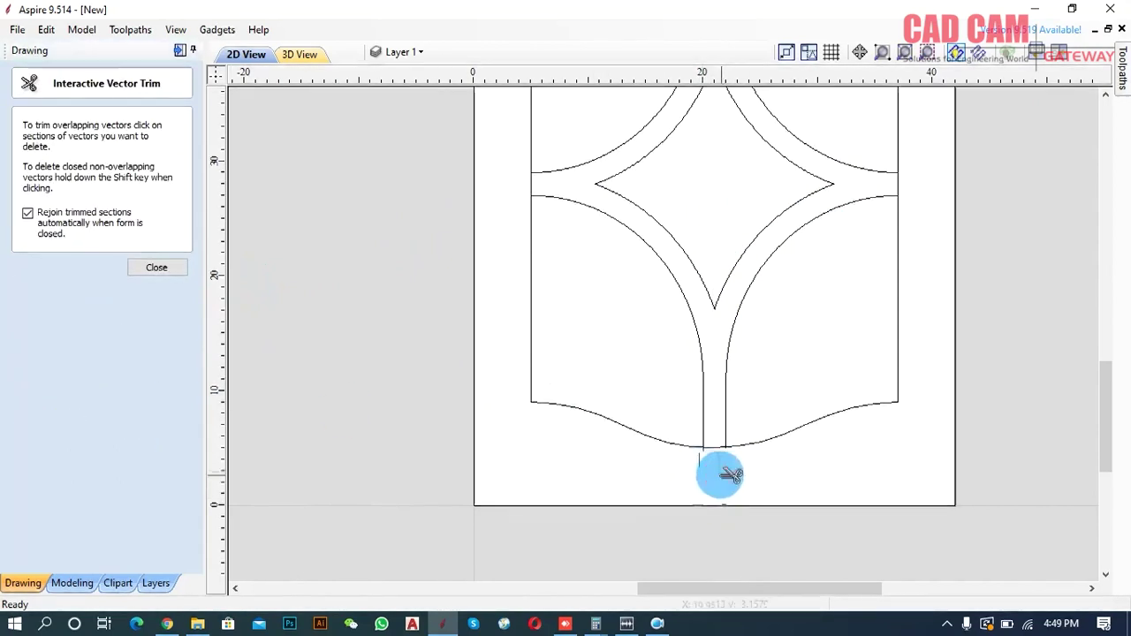
click(702, 461)
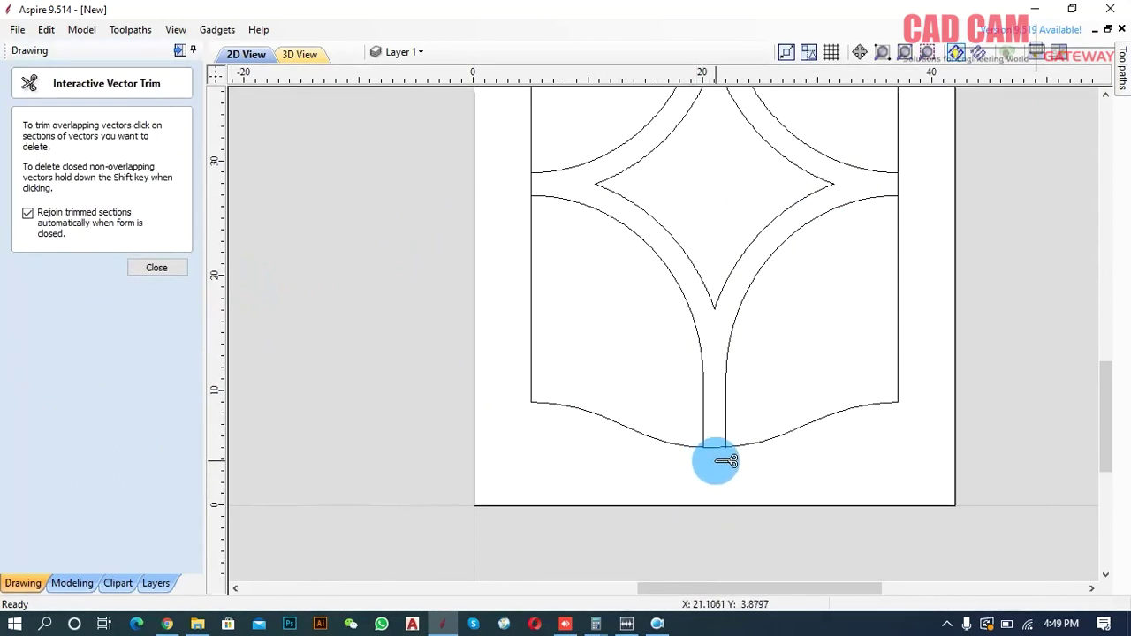
click(718, 446)
Trim the side edges between the stacked panels on both sides.
click(898, 184)
click(531, 184)
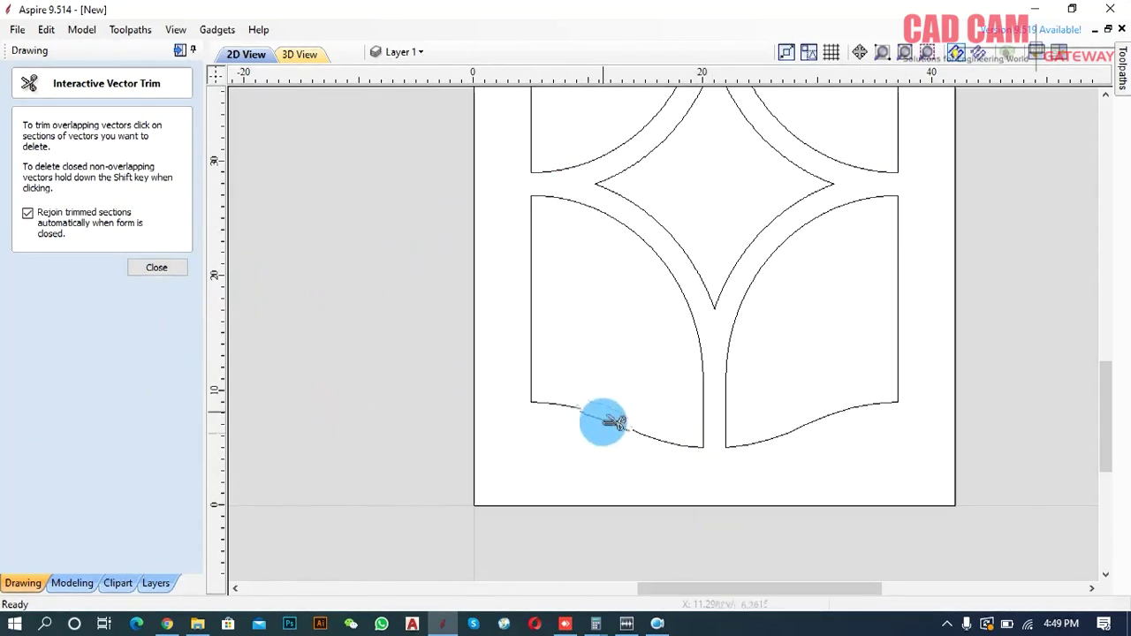
scroll(604, 404, down, 2)
scroll(588, 169, up, 1)
scroll(545, 182, up, 1)
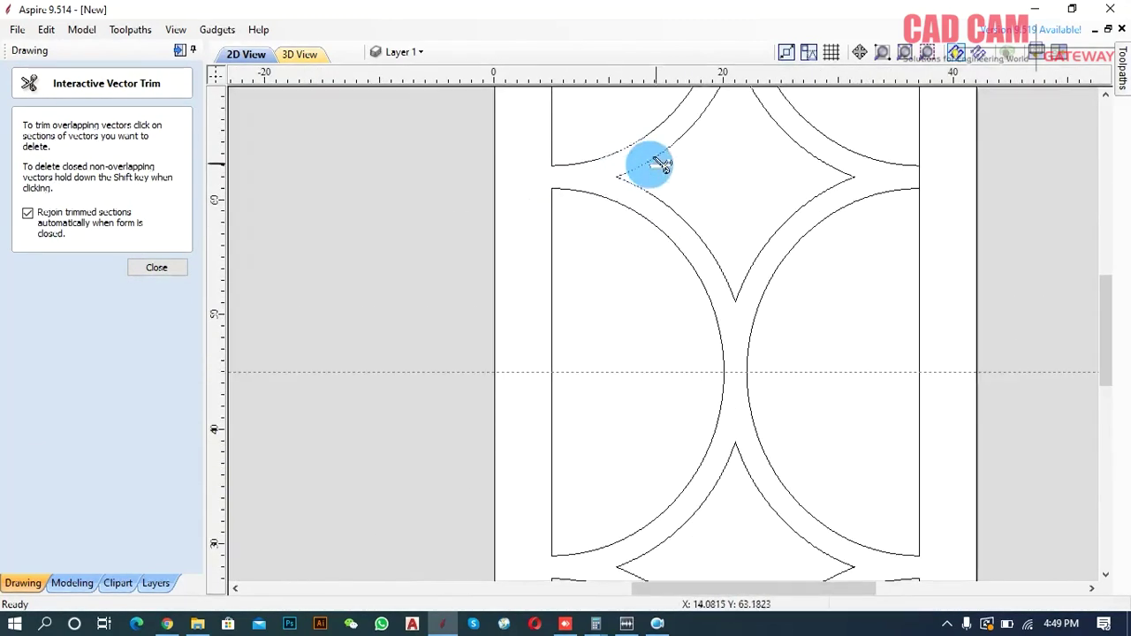
click(917, 180)
Trim the stub above the top arch, undo one wrong cut, and finish trimming.
scroll(785, 395, down, 3)
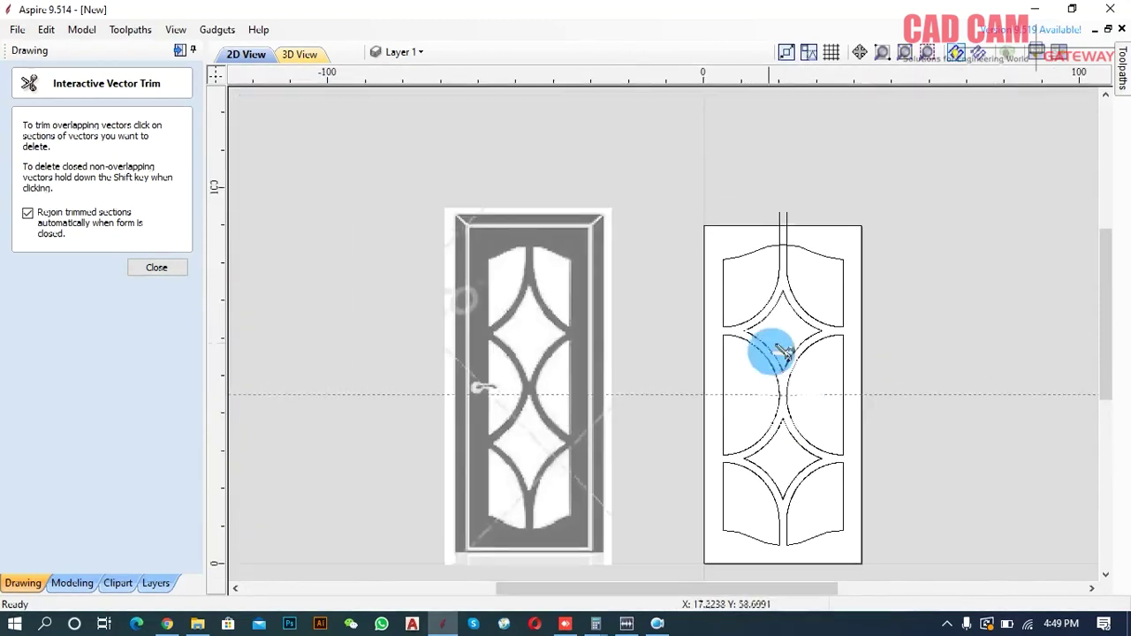
scroll(778, 242, up, 3)
scroll(808, 227, up, 1)
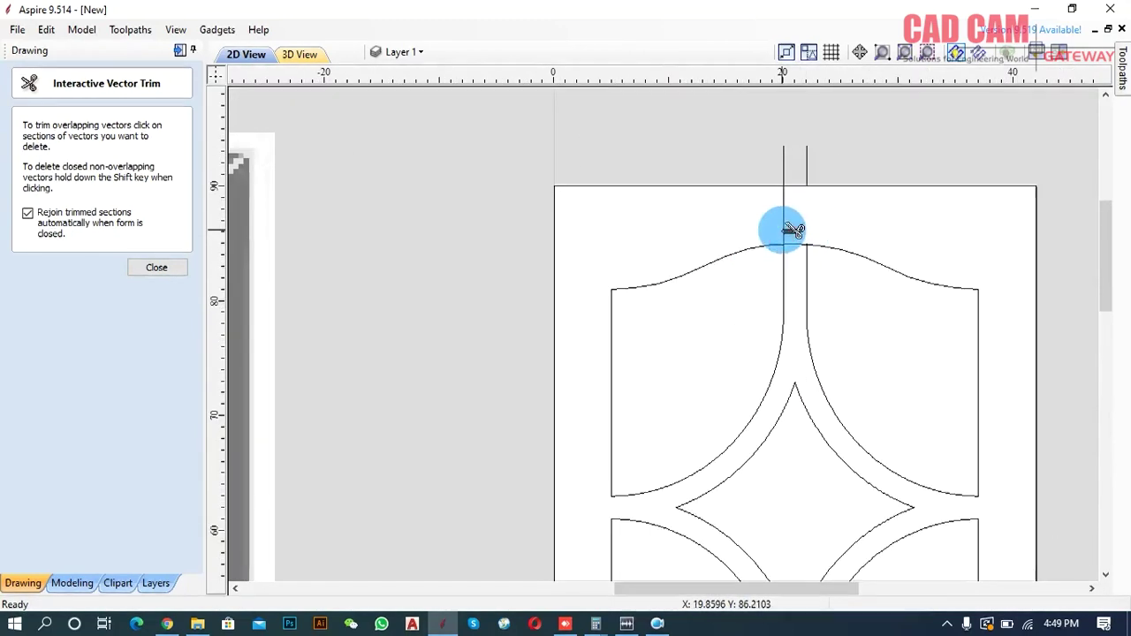
click(796, 246)
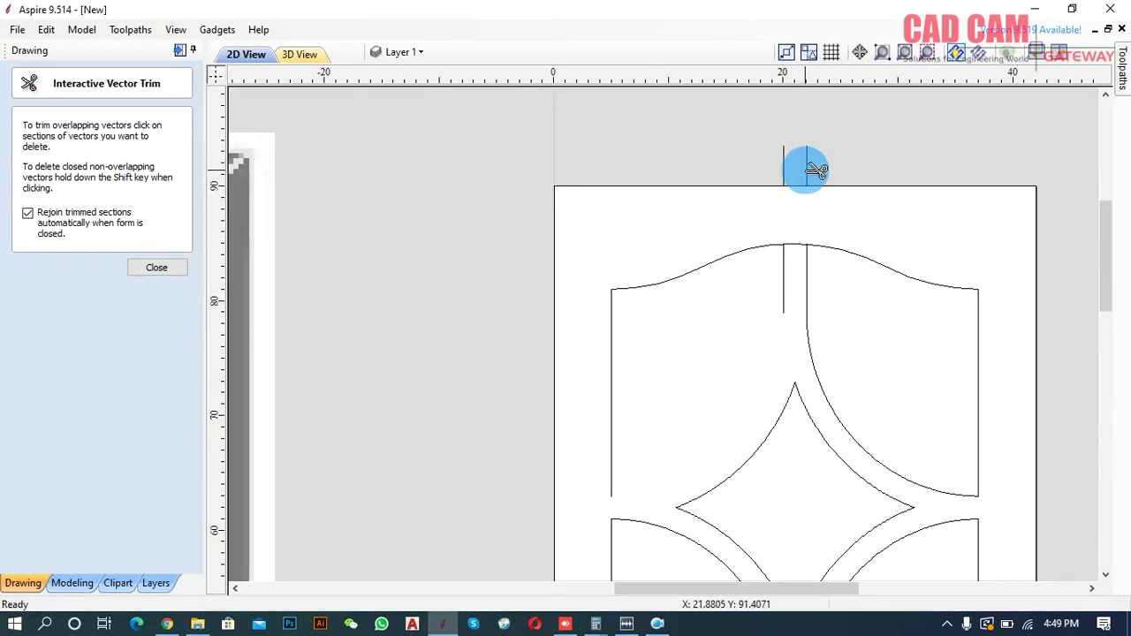
key(ctrl+z)
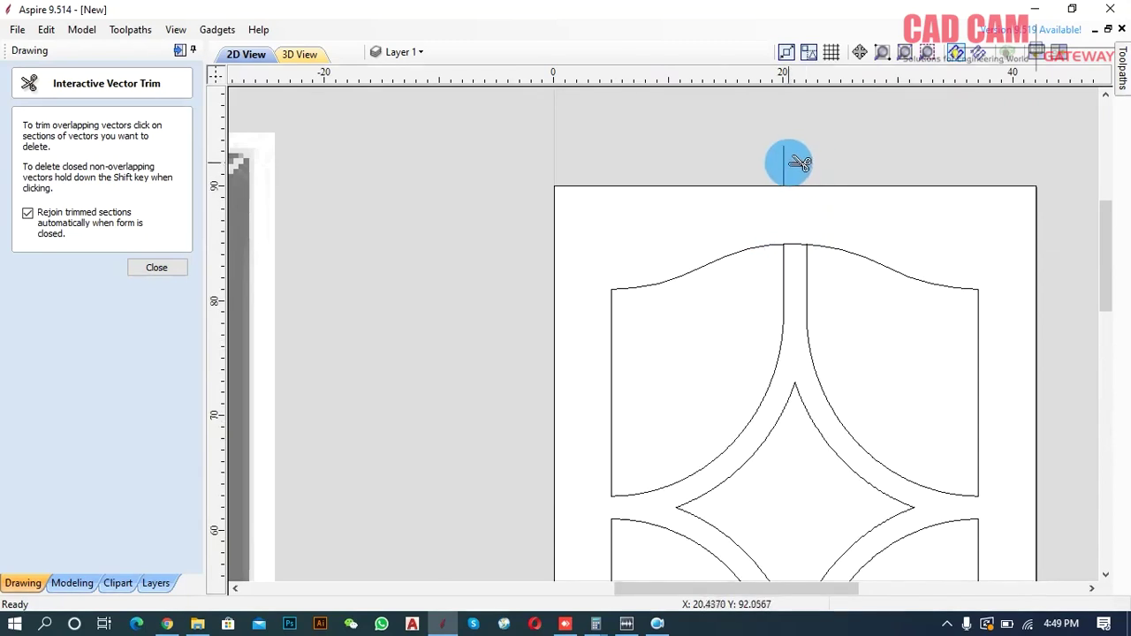
scroll(783, 223, up, 2)
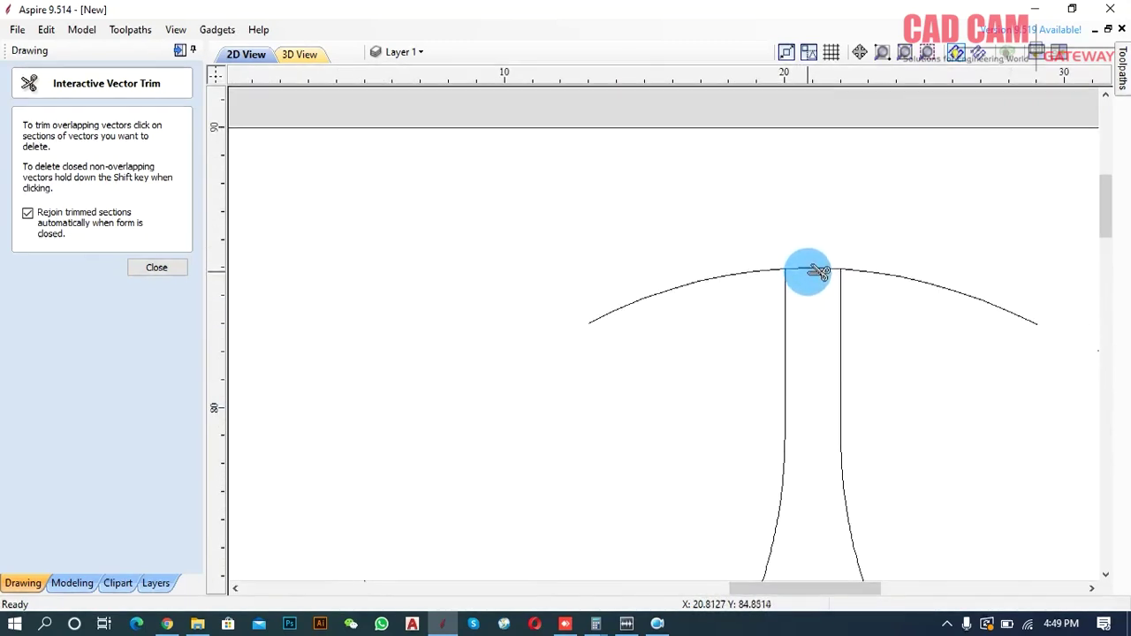
scroll(697, 197, down, 1)
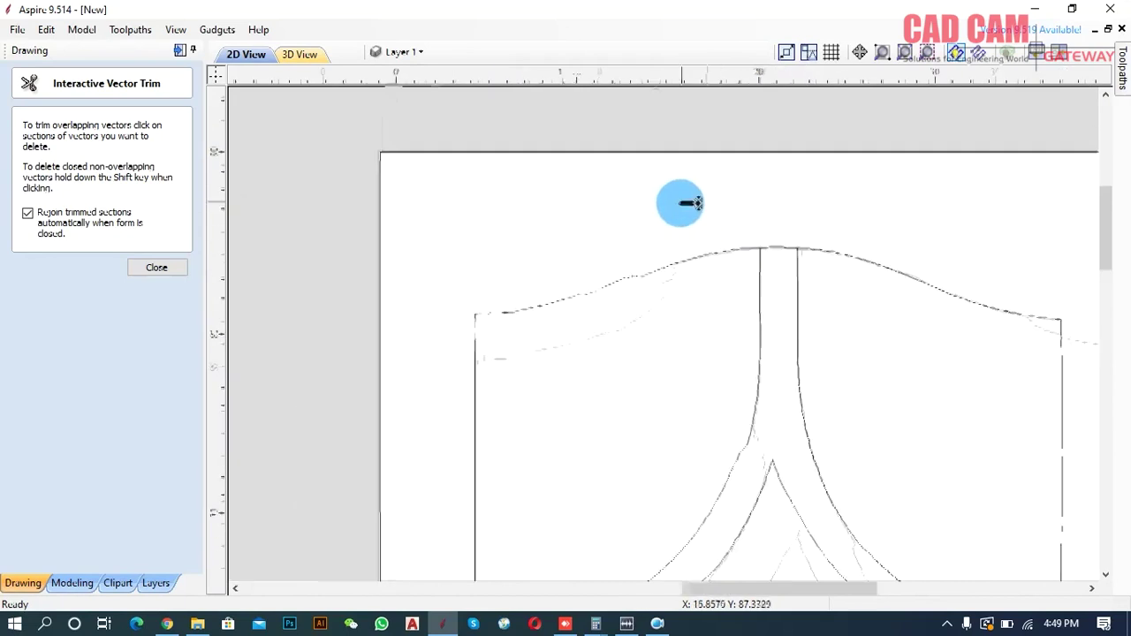
scroll(677, 221, down, 1)
scroll(682, 222, down, 1)
scroll(687, 220, down, 1)
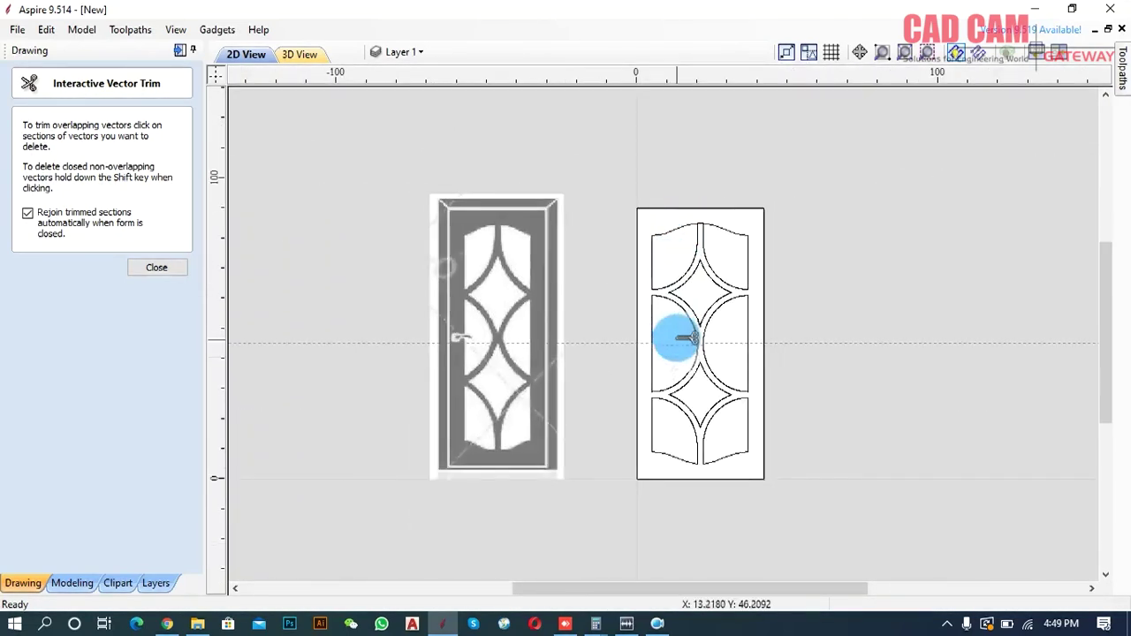
click(159, 267)
scroll(707, 190, up, 3)
scroll(689, 174, up, 3)
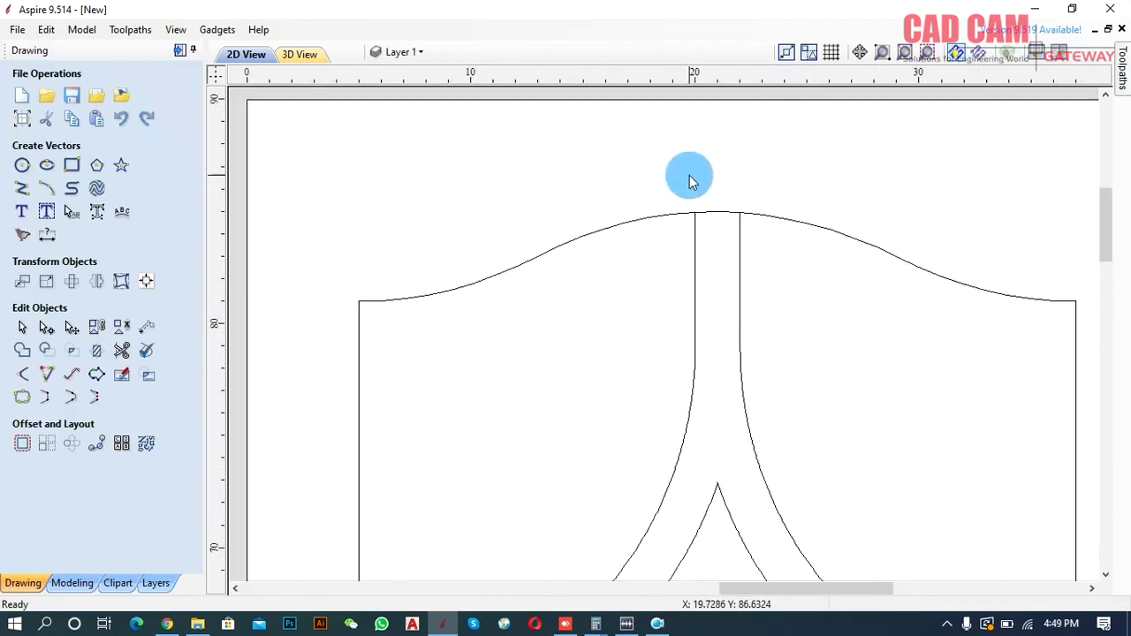
scroll(751, 247, up, 3)
scroll(858, 324, up, 2)
scroll(786, 273, up, 2)
scroll(619, 258, up, 2)
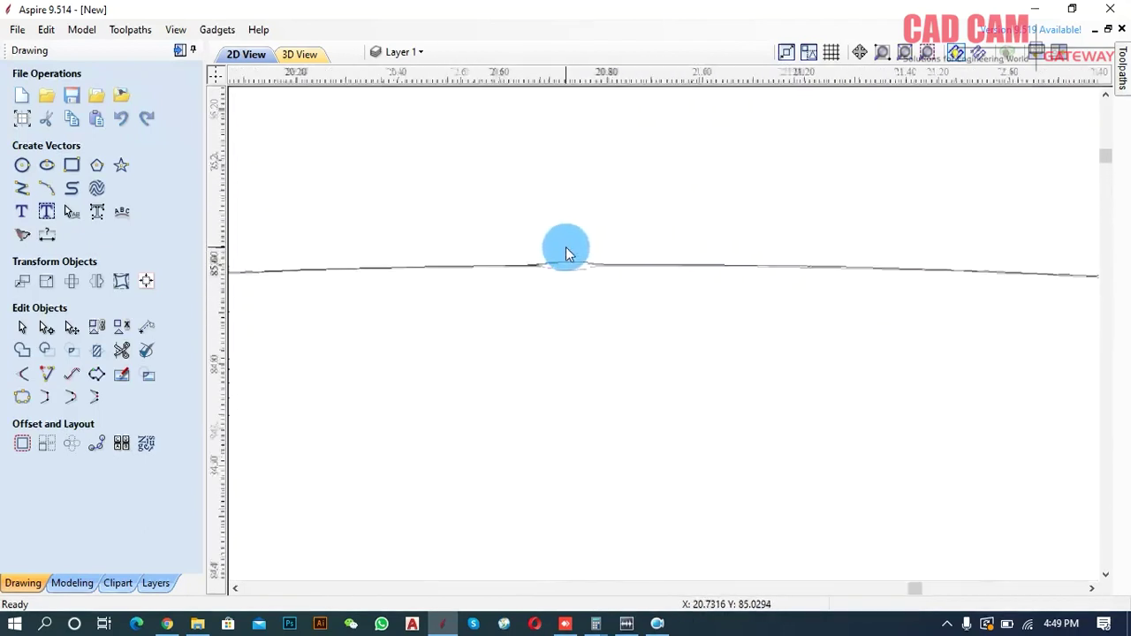
scroll(557, 263, up, 1)
click(530, 286)
scroll(525, 288, down, 3)
scroll(521, 298, down, 3)
click(574, 343)
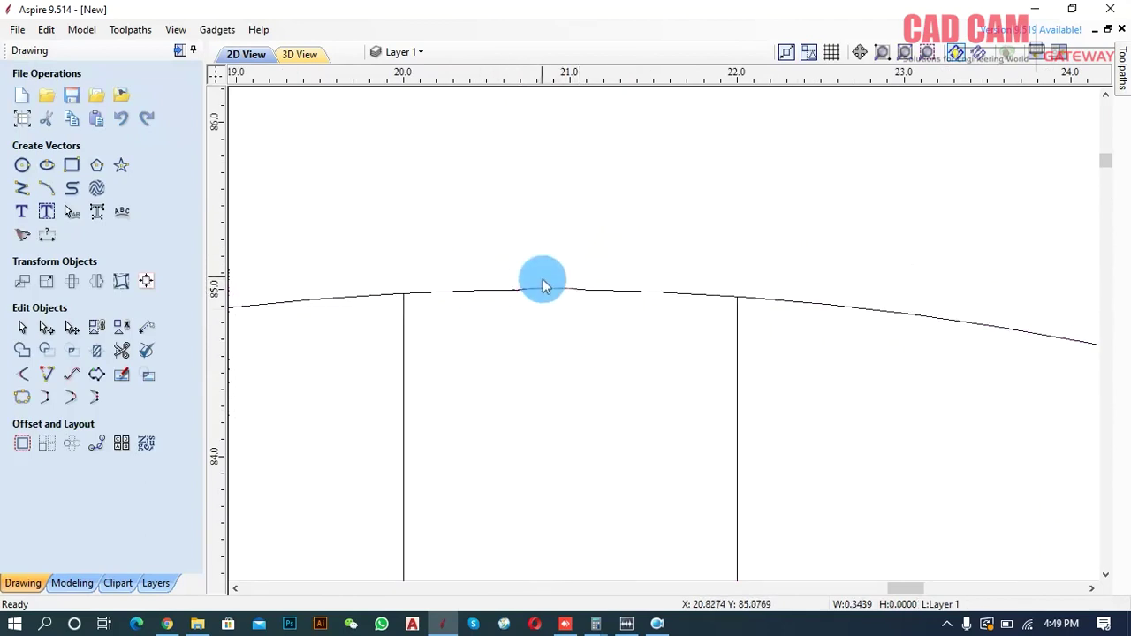
scroll(530, 265, down, 2)
drag(341, 195, 683, 322)
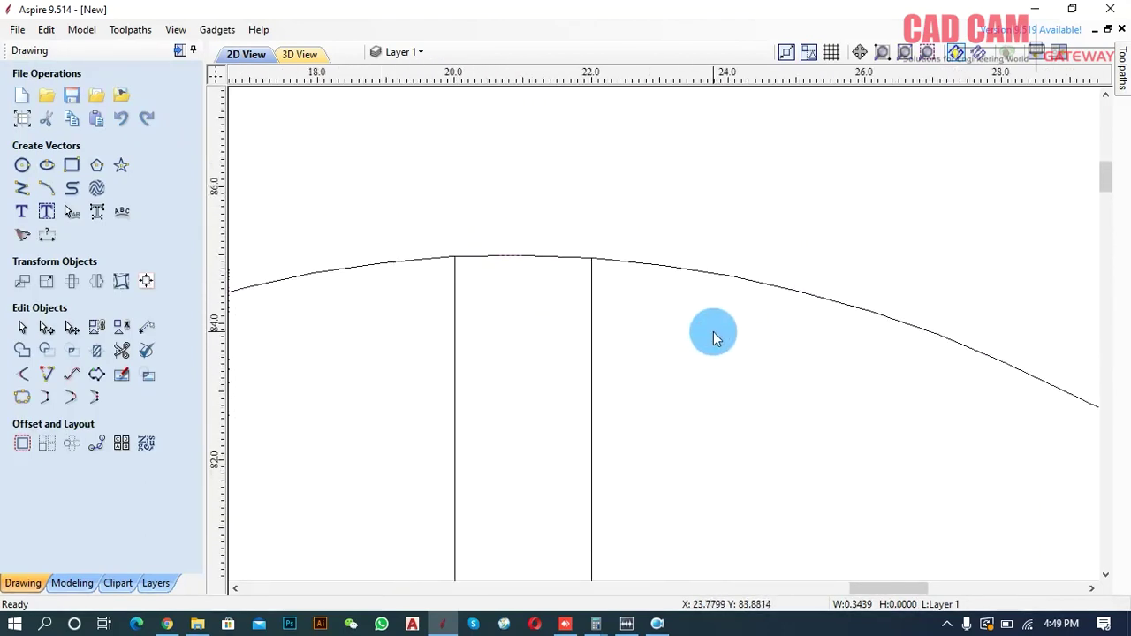
scroll(570, 265, down, 2)
scroll(566, 265, down, 2)
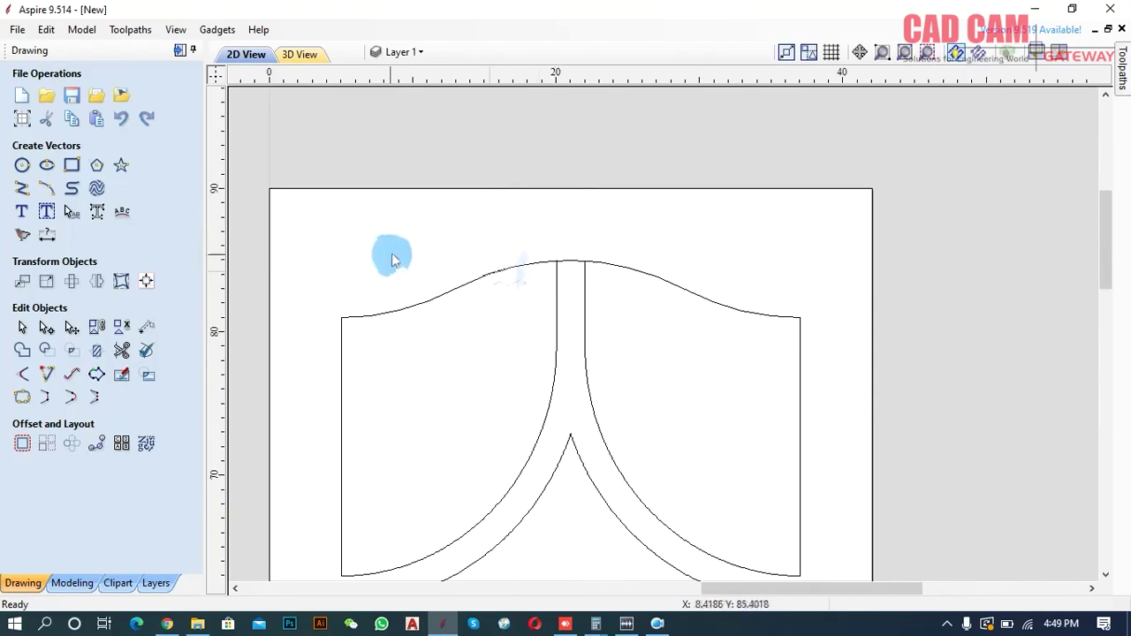
Trim the short connecting arc between the two upper panels at the centre.
click(119, 353)
scroll(644, 197, down, 1)
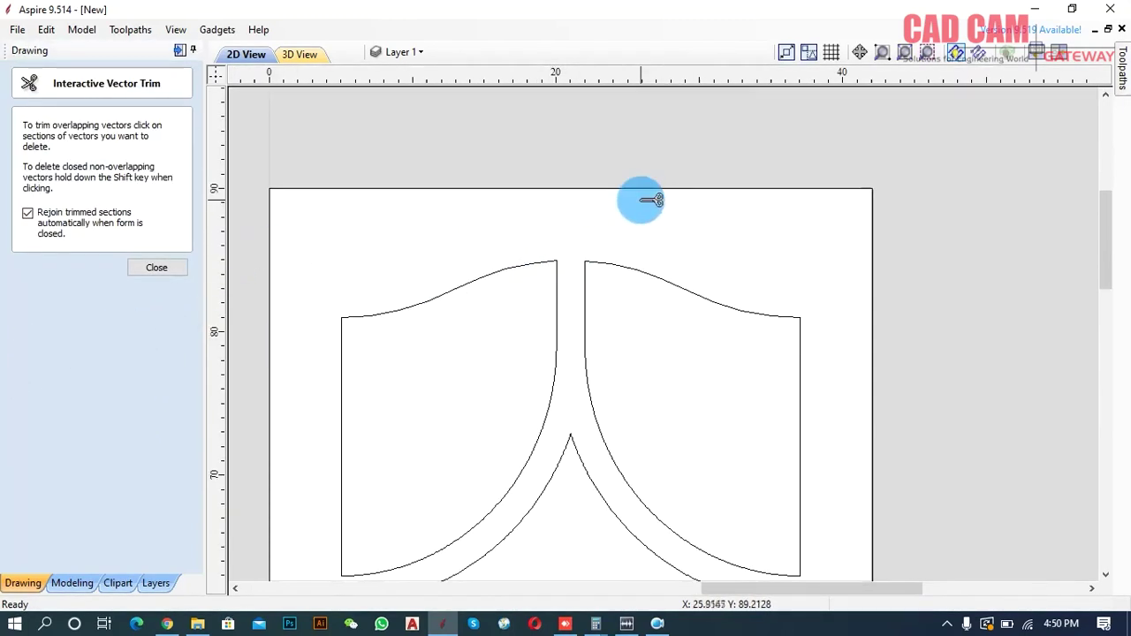
scroll(645, 197, down, 2)
scroll(651, 209, down, 1)
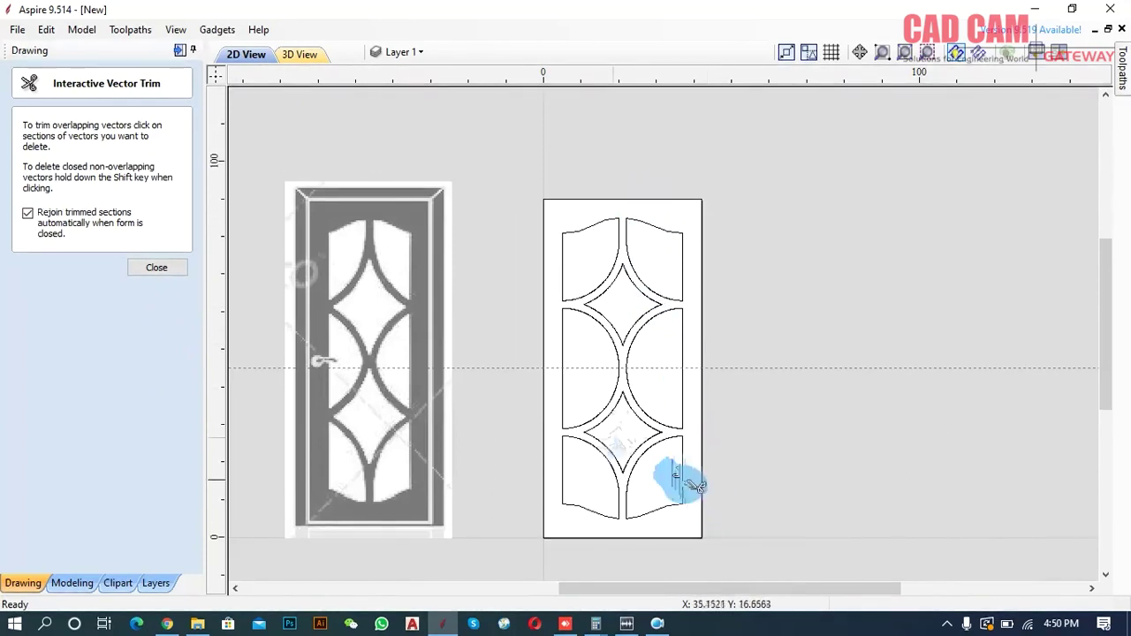
click(137, 273)
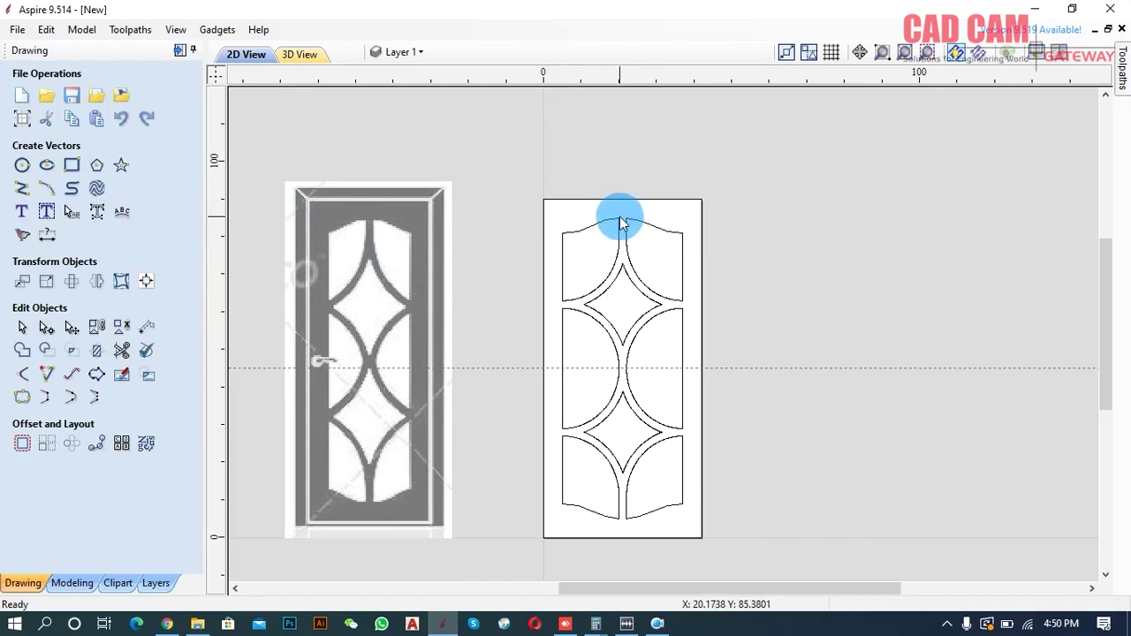
click(624, 228)
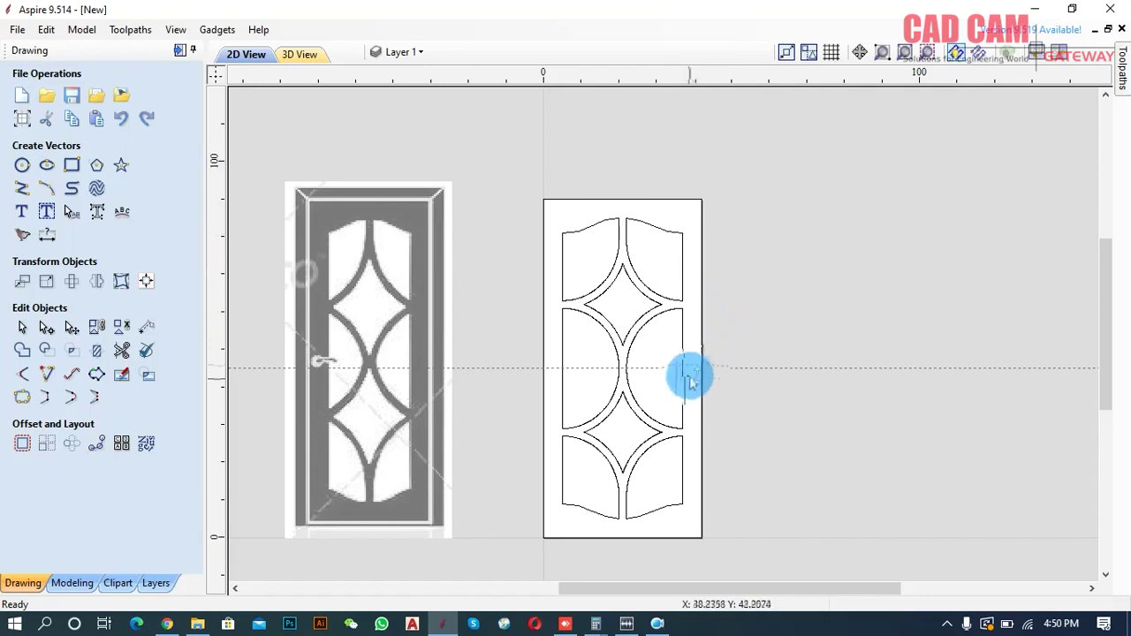